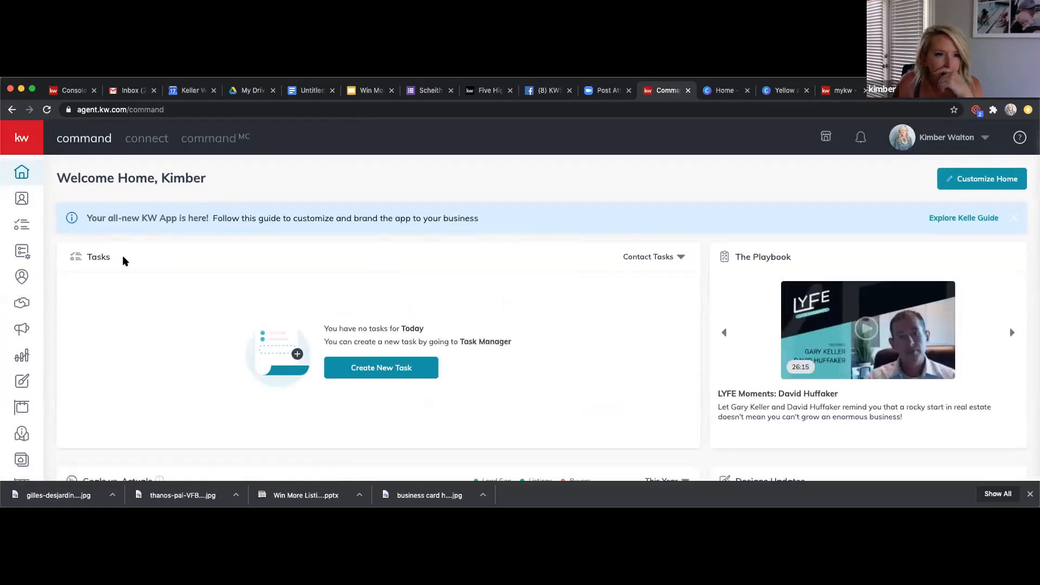
Step: Open the Paid Ads list in Campaigns, reloading the page so it finishes loading
mouse_move(56, 209)
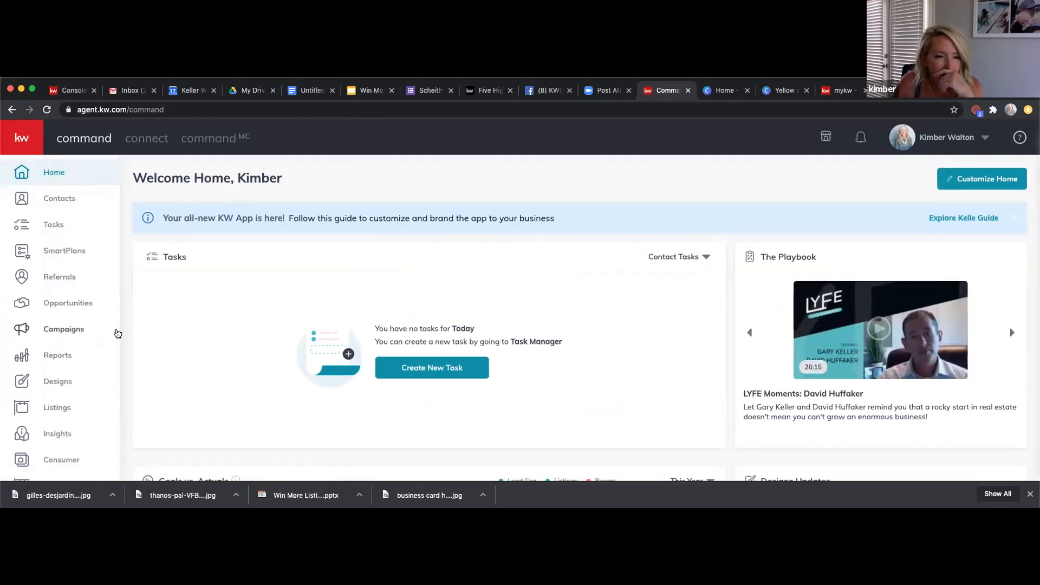
click(35, 330)
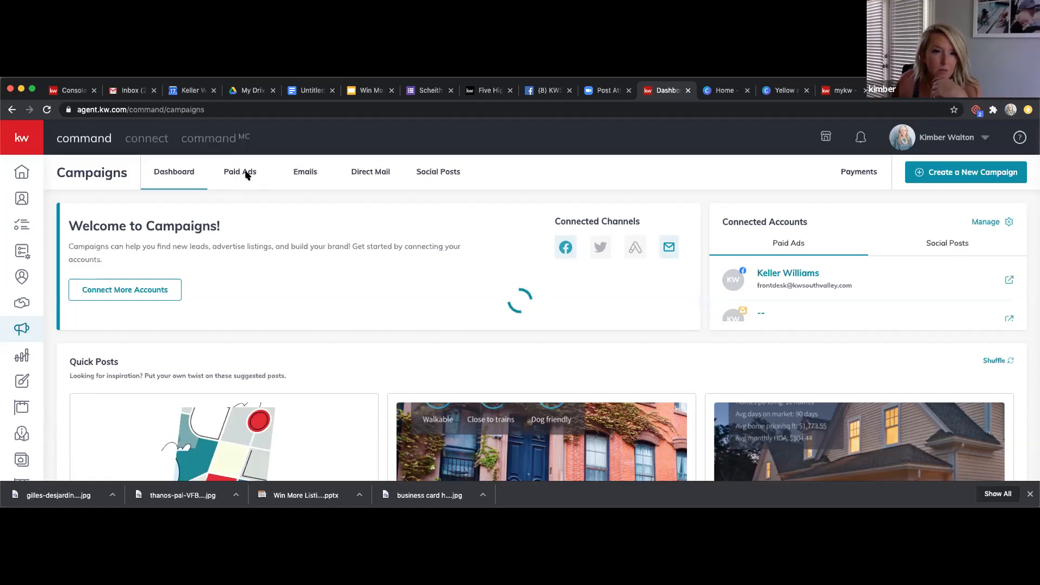
click(281, 108)
key(Return)
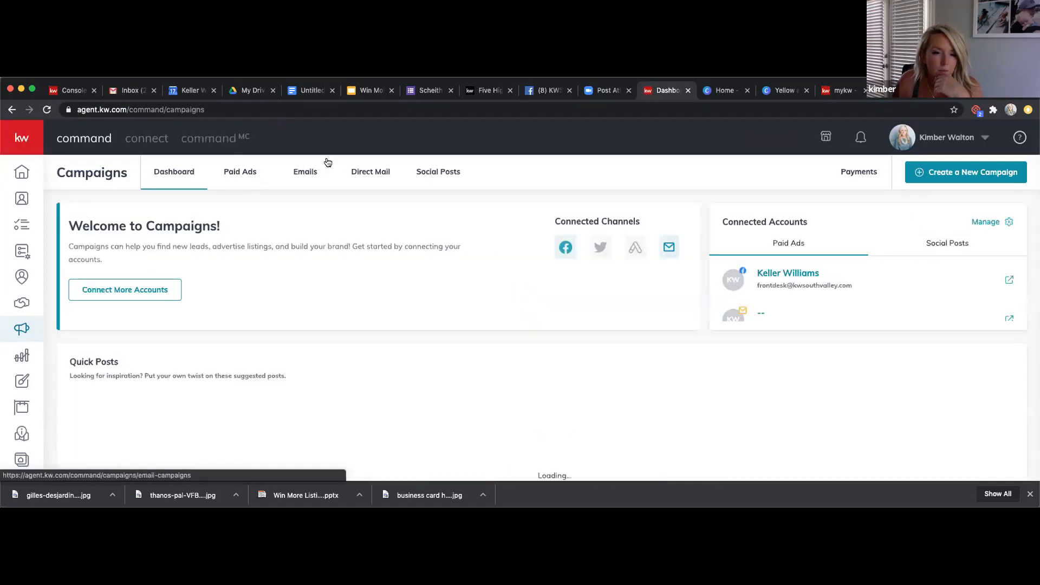
click(240, 172)
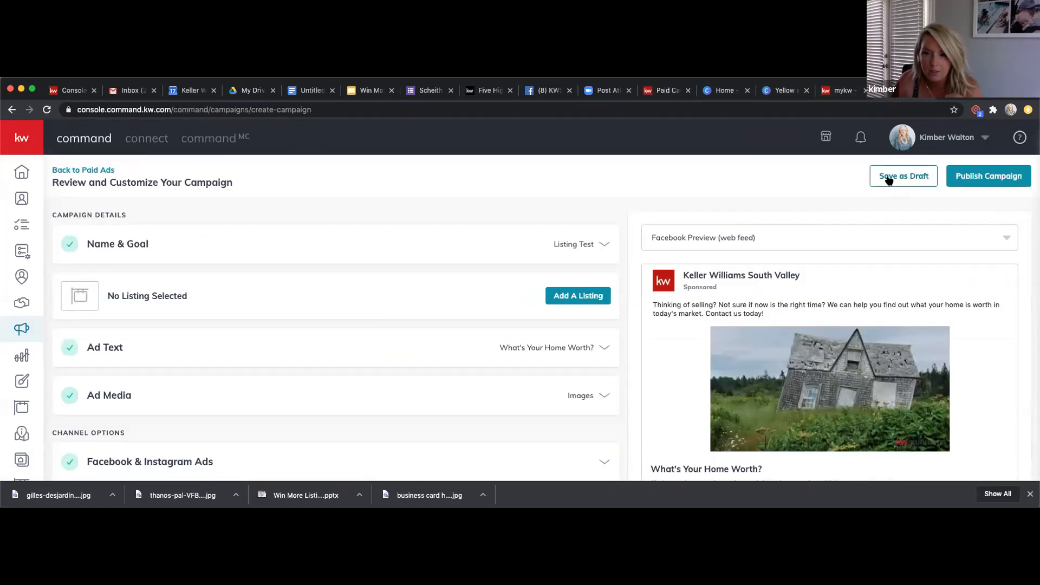
Step: Return to the Paid Campaigns list and check which actions are available for the "Condo first time home buyer ad" draft
click(662, 91)
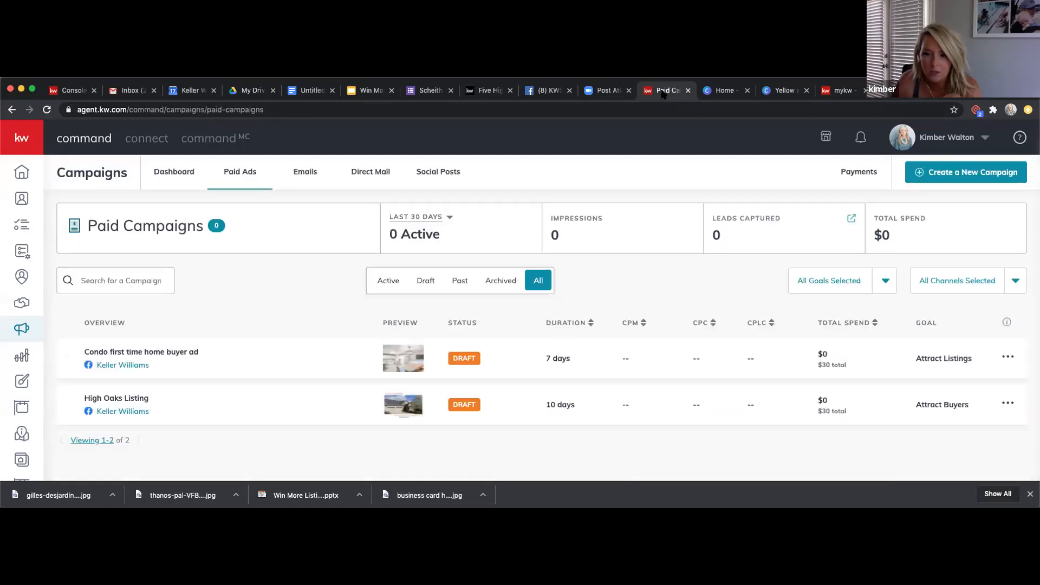
click(1009, 359)
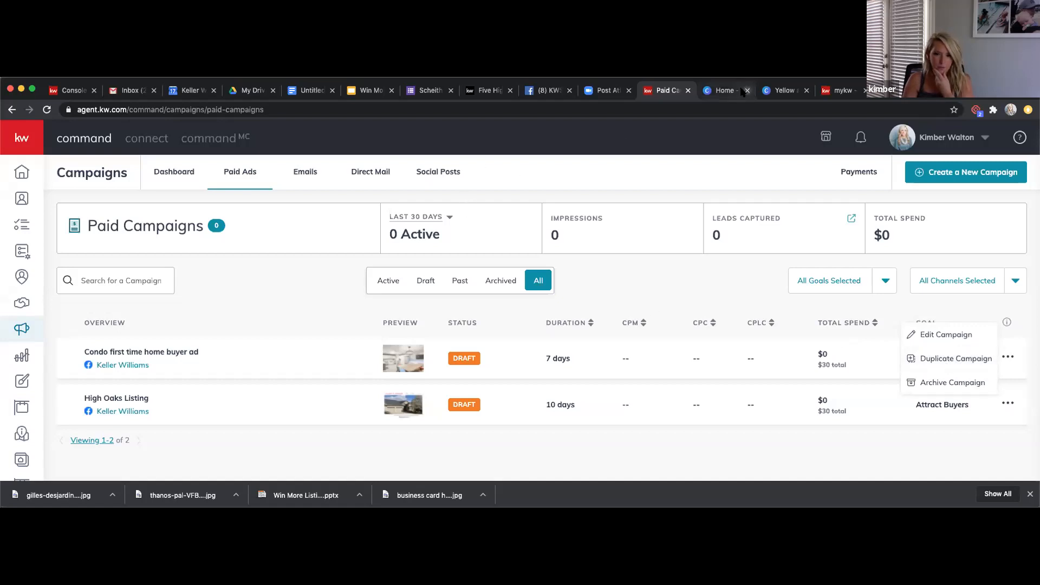
click(650, 450)
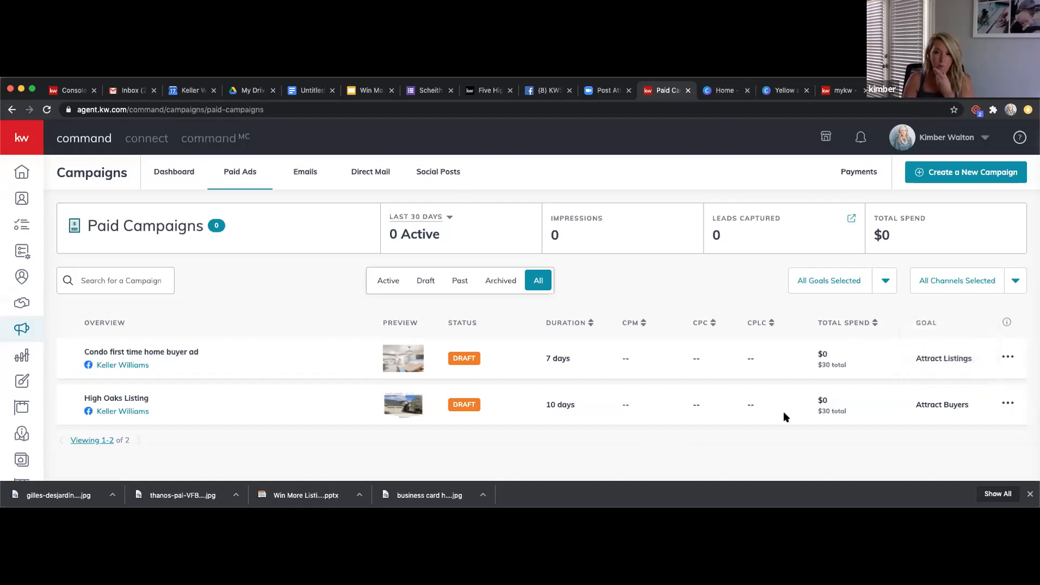
Step: Examine the goal and channel choices for a new paid Social Ad campaign, and close the setup without creating one
click(926, 173)
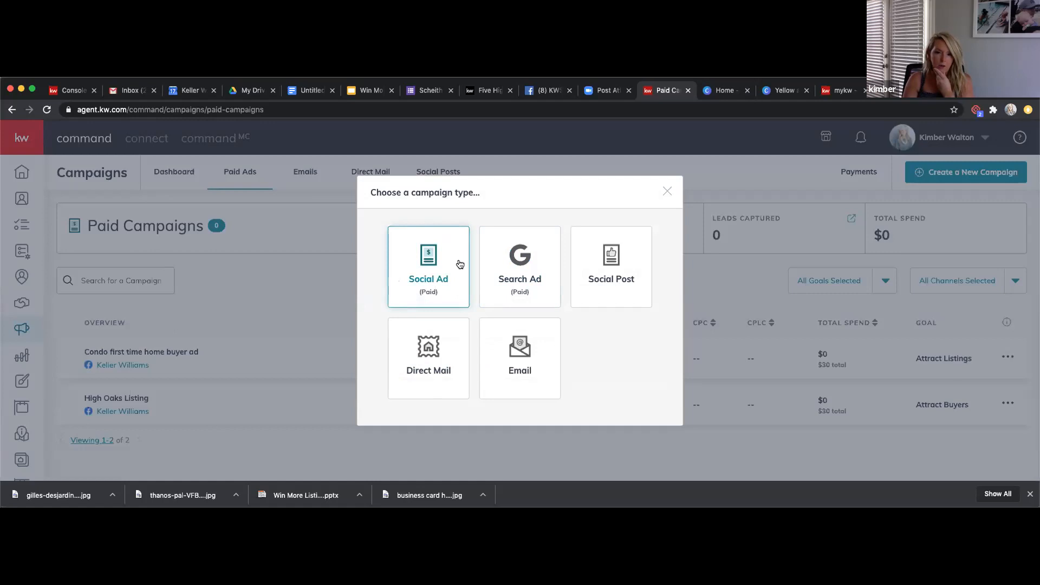
click(460, 264)
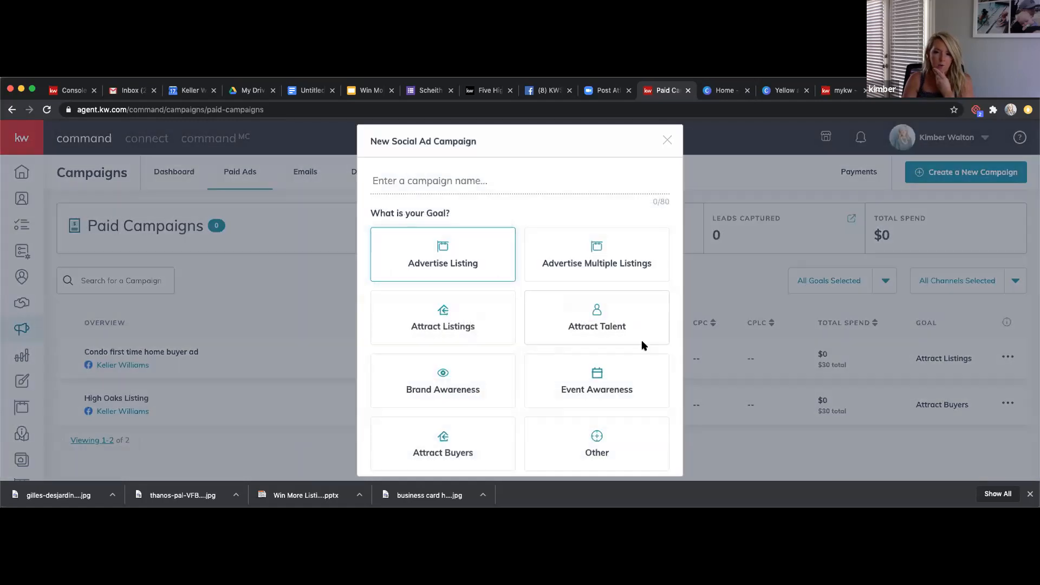
scroll(643, 346, down, 3)
scroll(643, 347, up, 1)
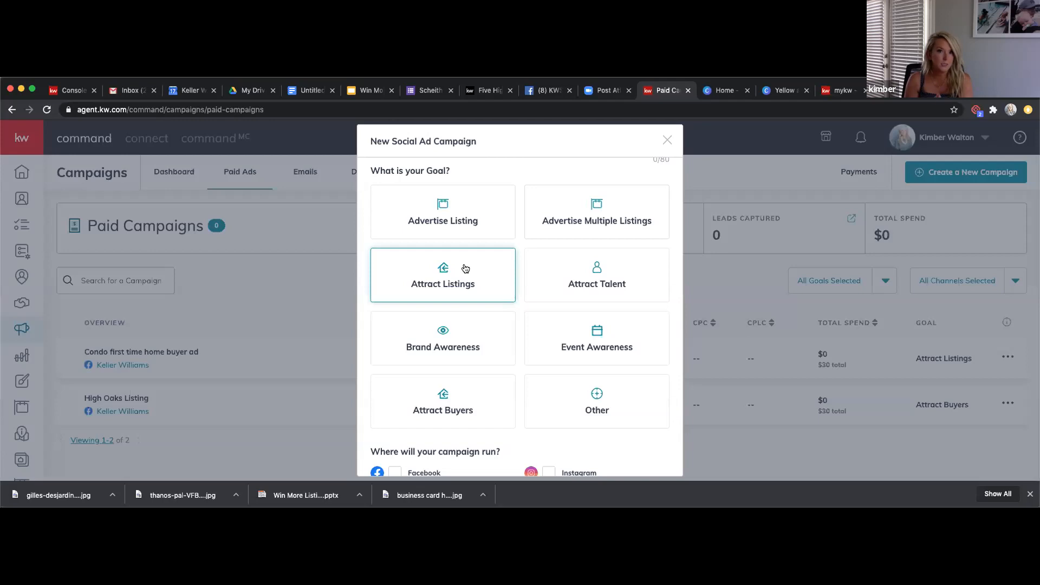
click(667, 140)
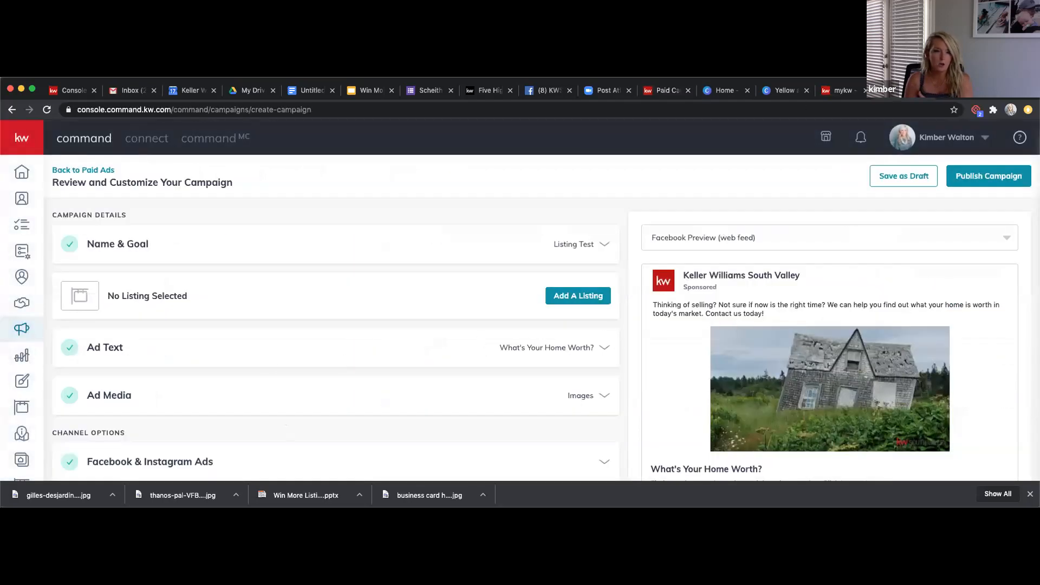
Step: In Ad Text, clear the main copy, shuffle the suggestions and apply the one beginning "Thinking of selling? Not sure if now is the right time?"
click(115, 353)
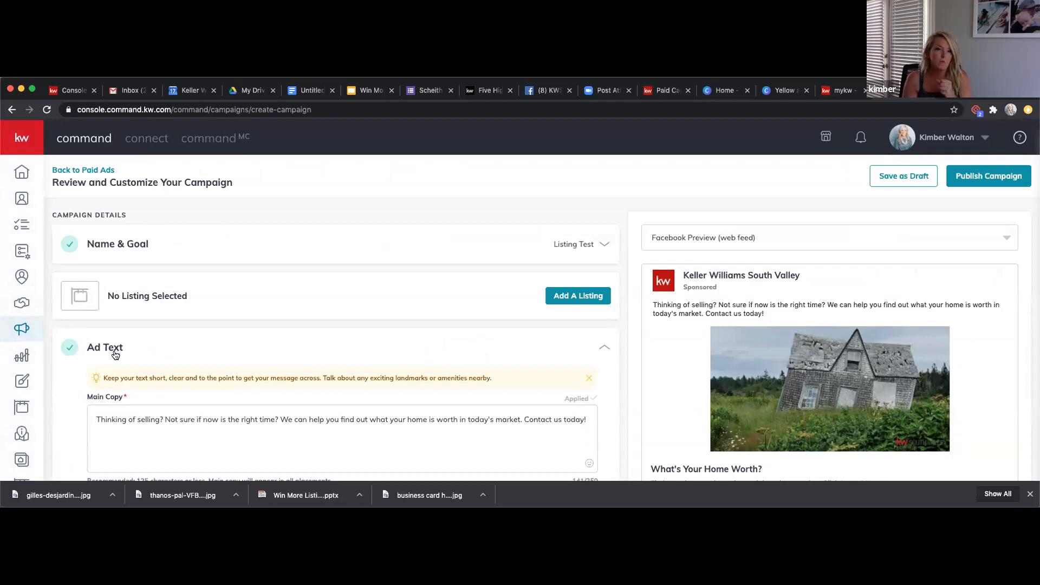
scroll(116, 355, down, 2)
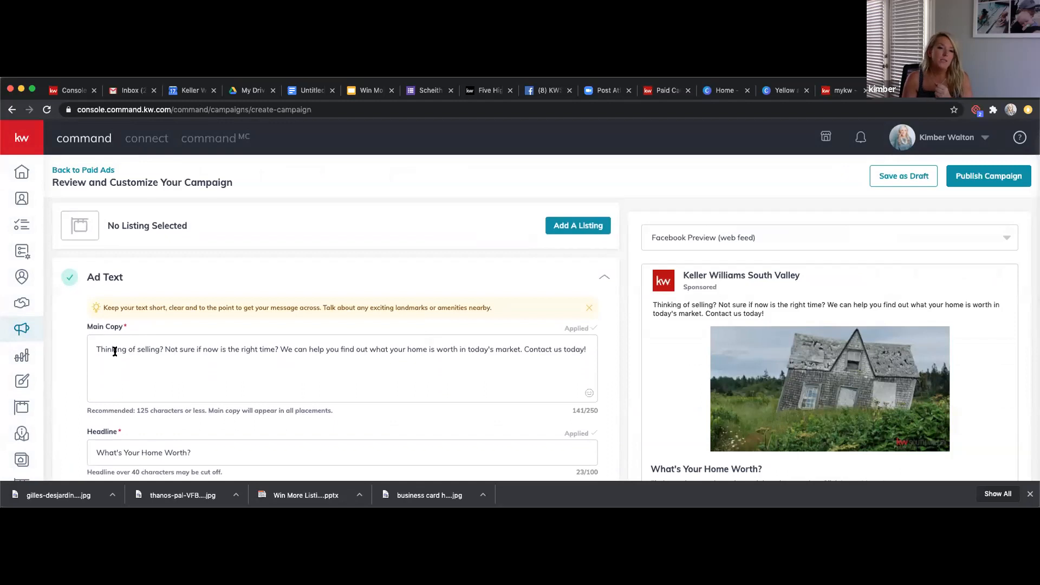
drag(586, 353, 122, 339)
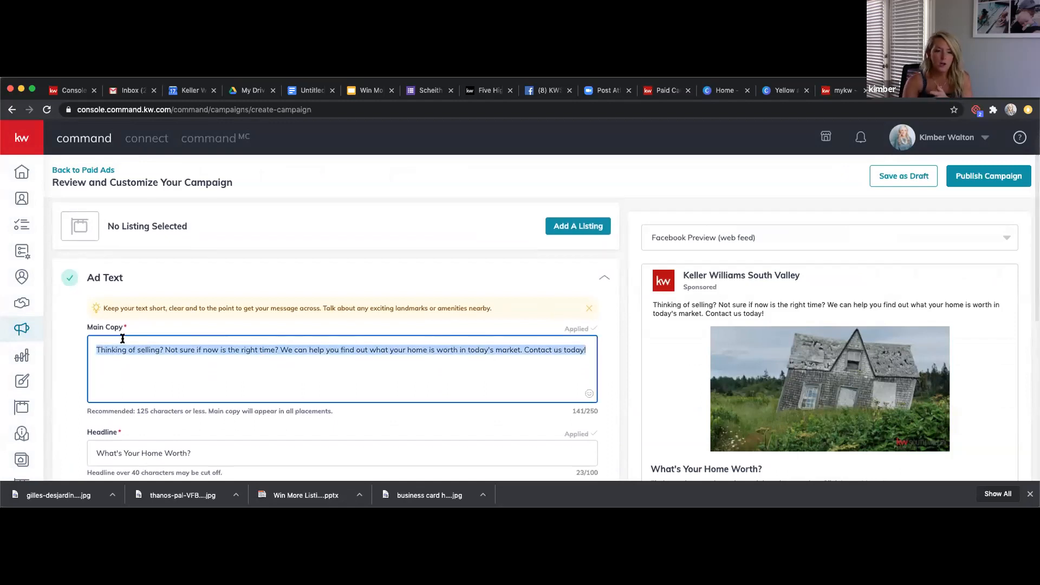
key(BackSpace)
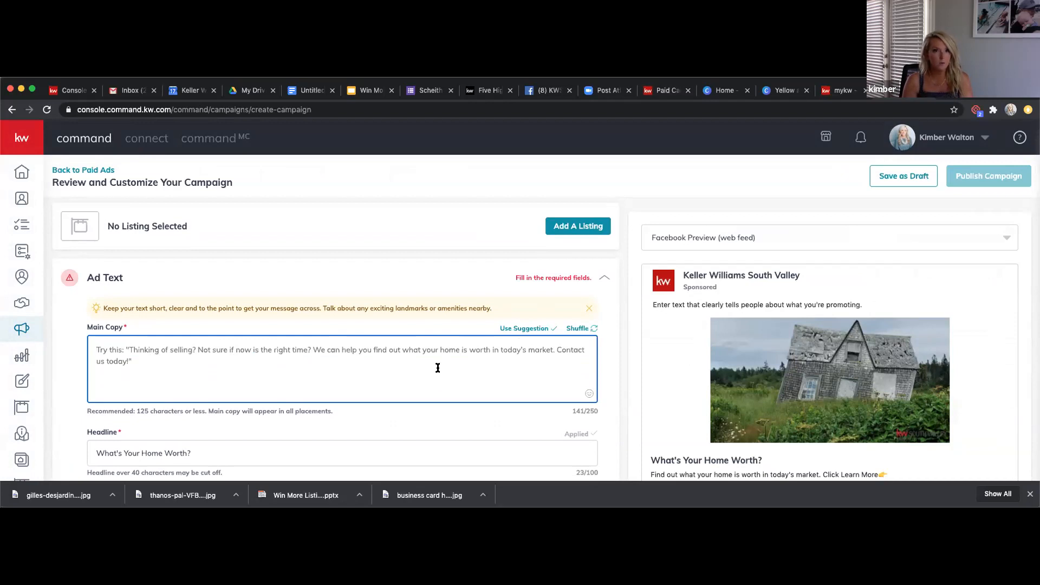
click(576, 329)
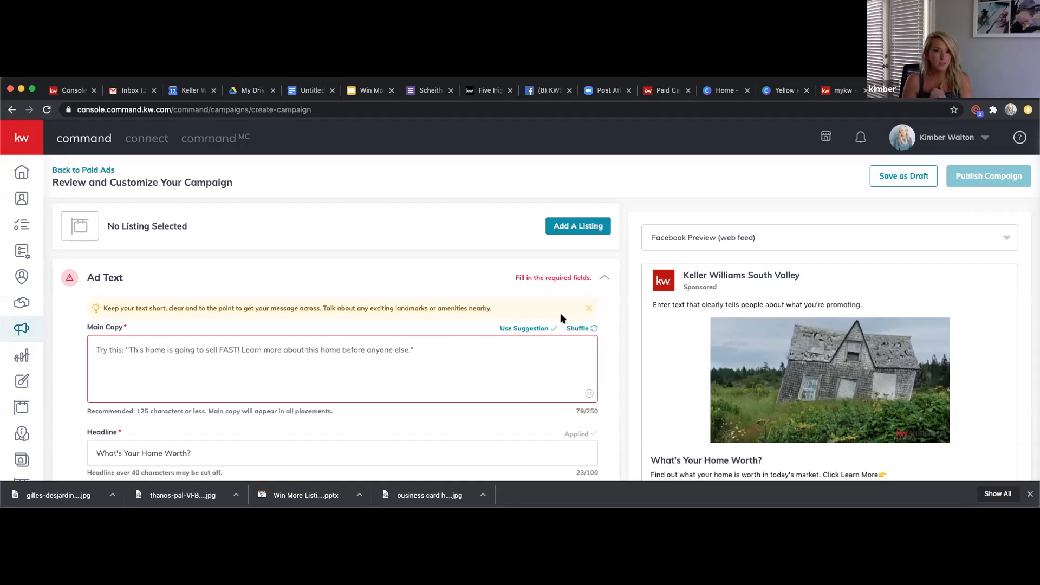
scroll(572, 331, up, 1)
scroll(574, 332, up, 1)
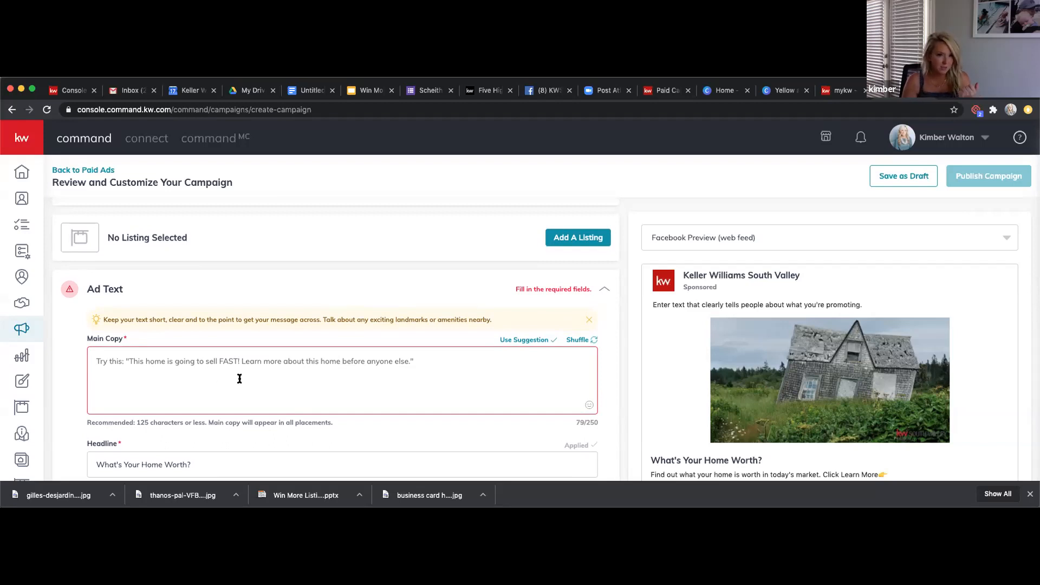
click(588, 340)
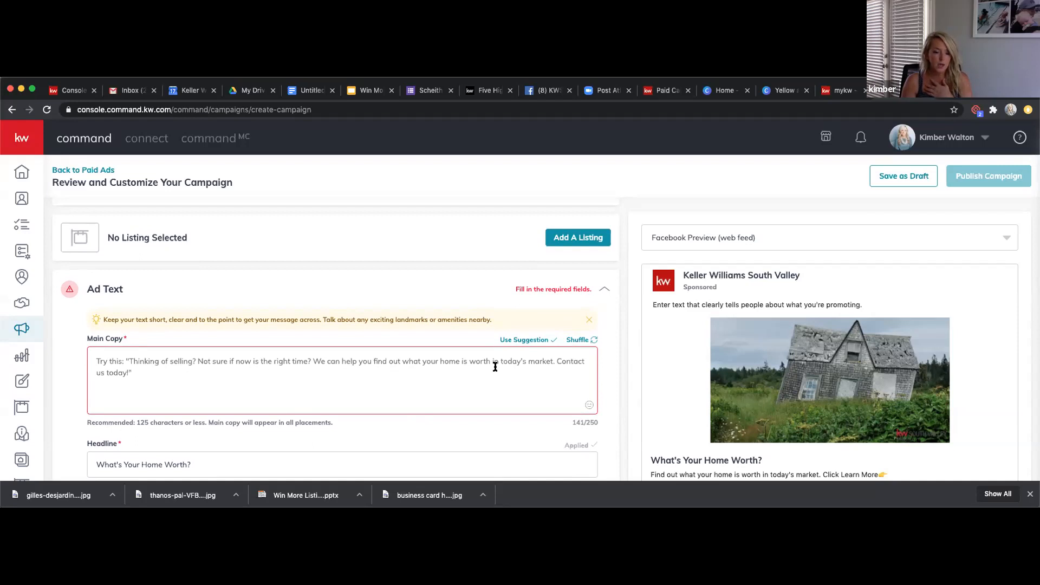
click(525, 339)
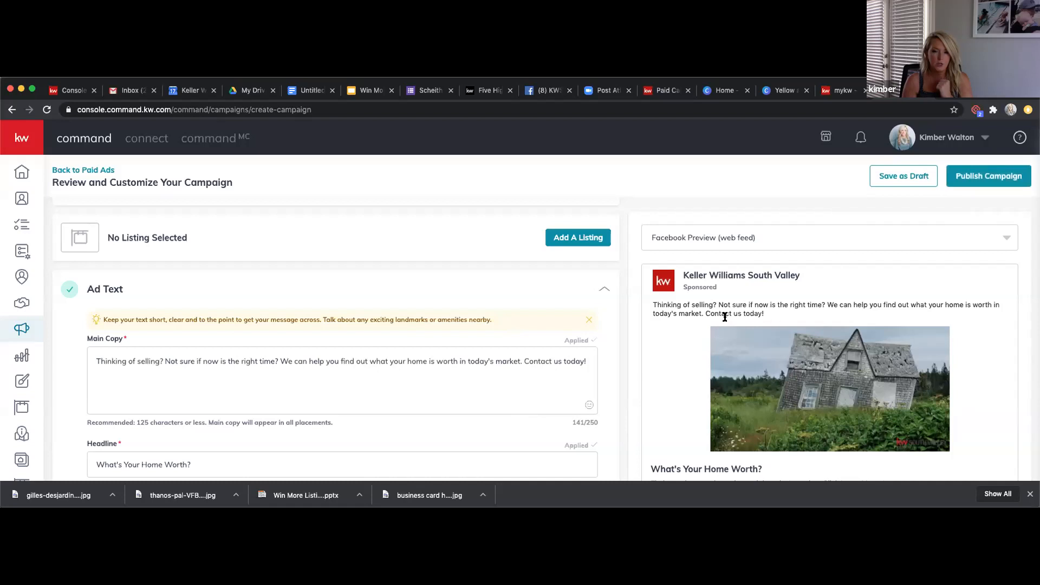
Step: Clear the ad headline, shuffle through the suggestions and apply "What's Your Home Worth?"
scroll(323, 368, down, 3)
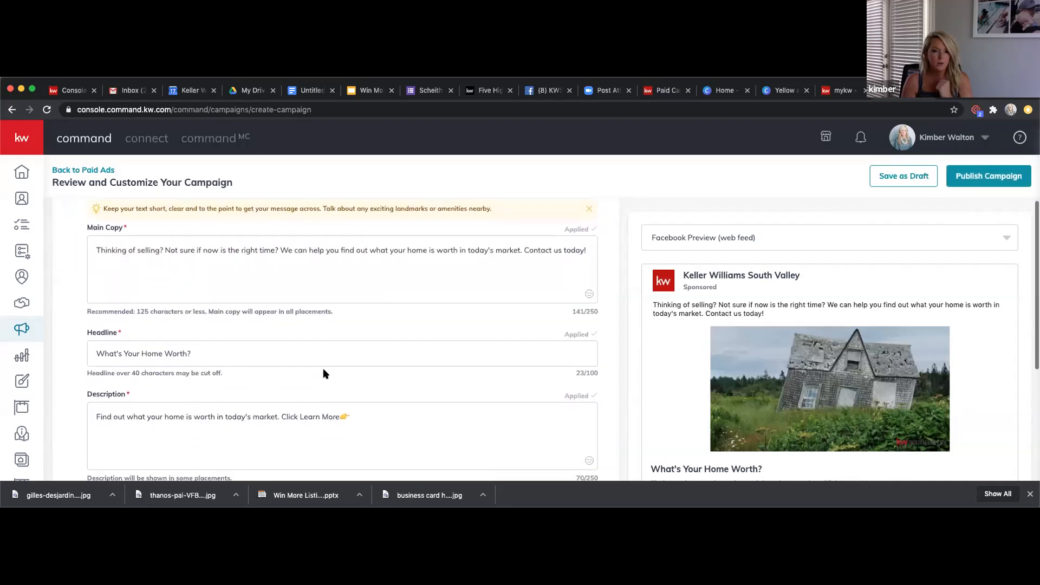
scroll(293, 325, down, 1)
drag(256, 327, 21, 302)
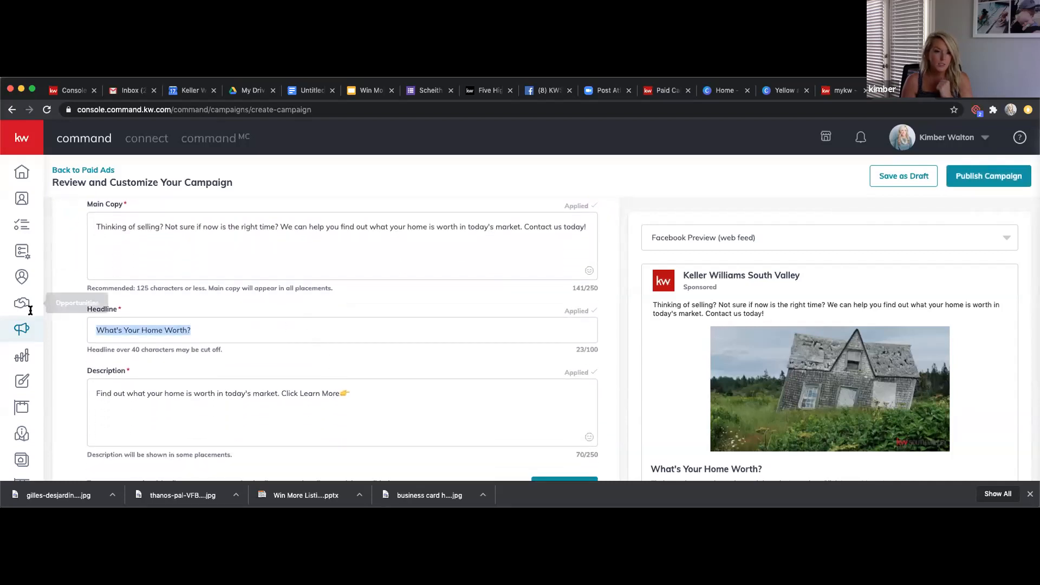
key(BackSpace)
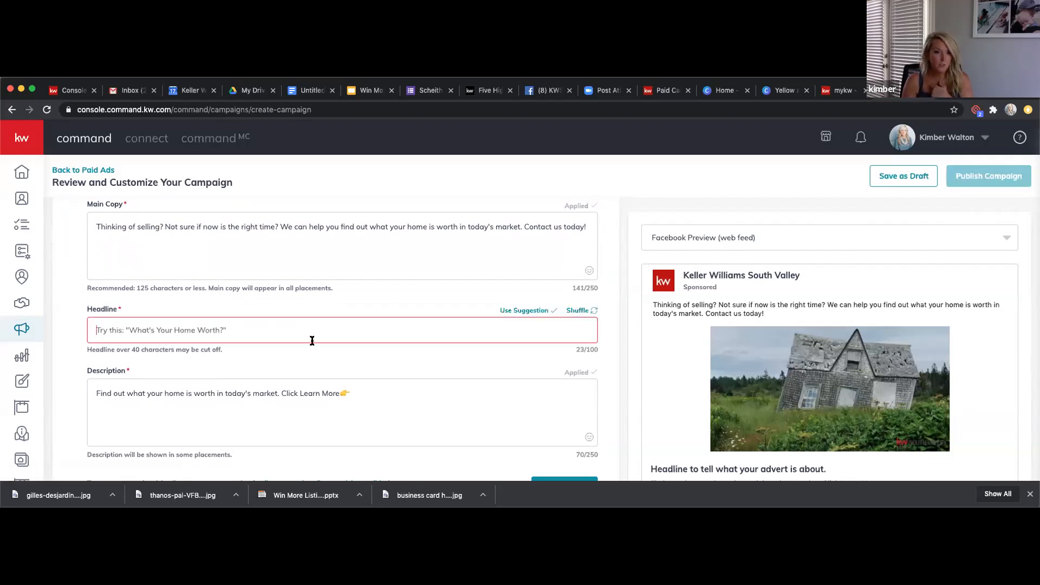
click(579, 311)
click(578, 311)
click(578, 311)
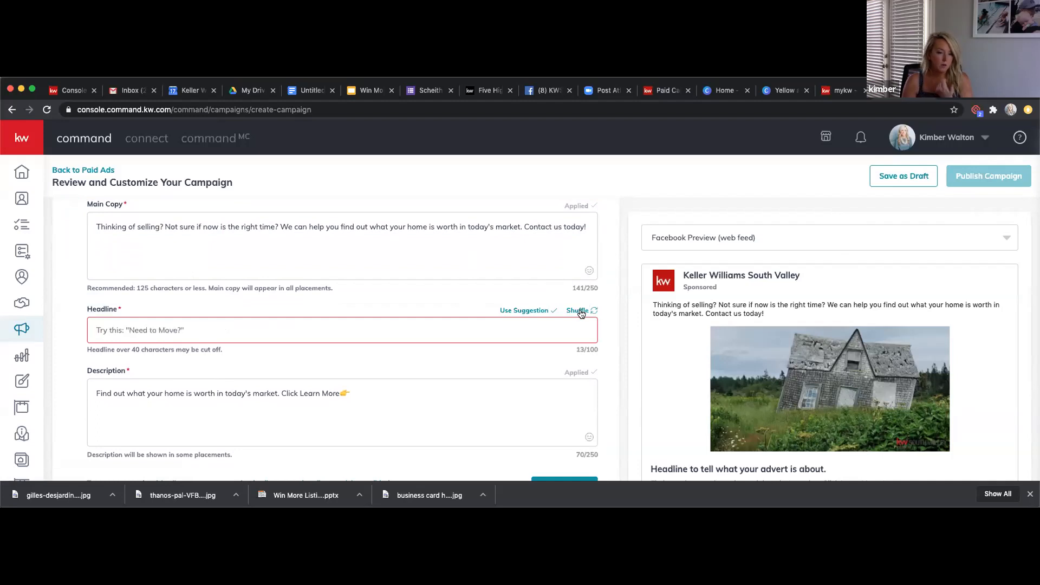
click(580, 312)
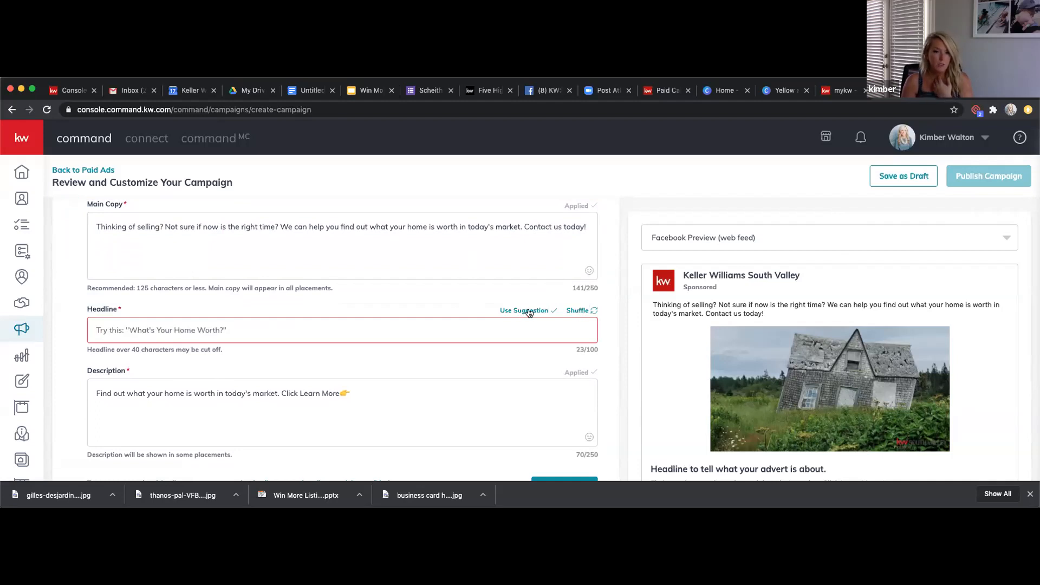
click(528, 313)
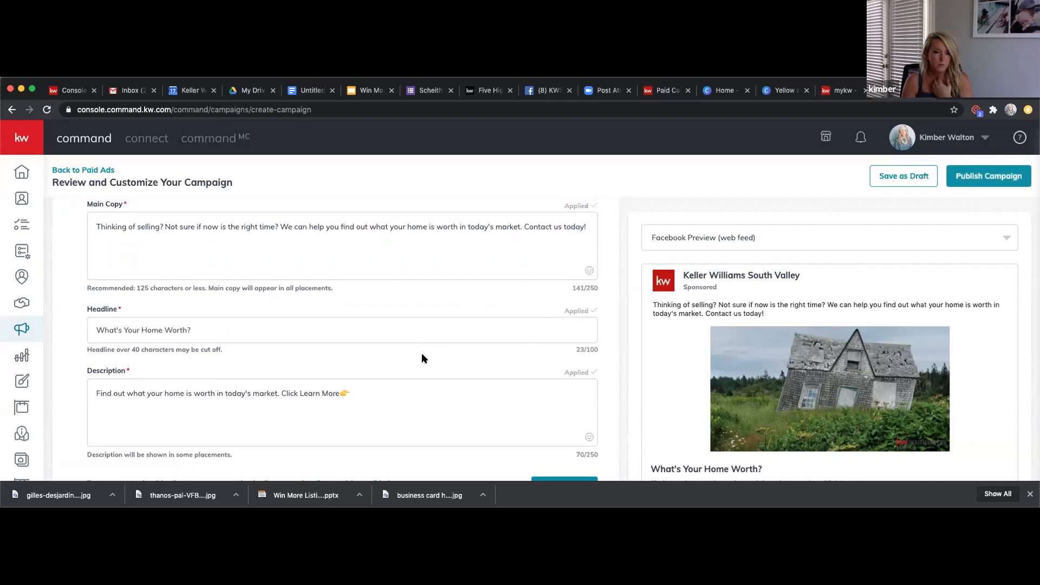
Step: Review the ad description with its closing pointing-hand emoji and compare it with the Facebook preview
scroll(423, 358, down, 2)
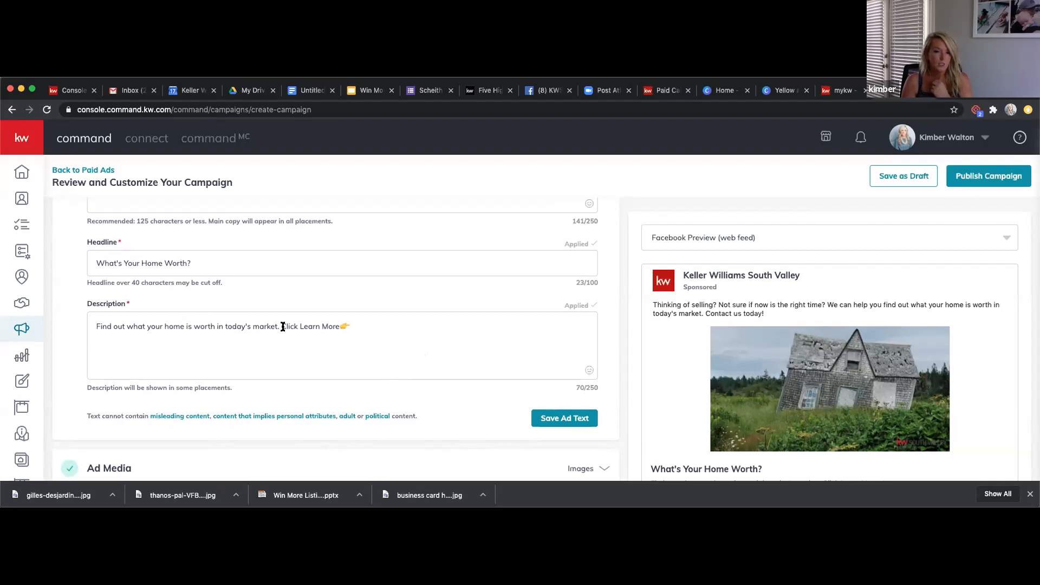
drag(349, 328, 342, 327)
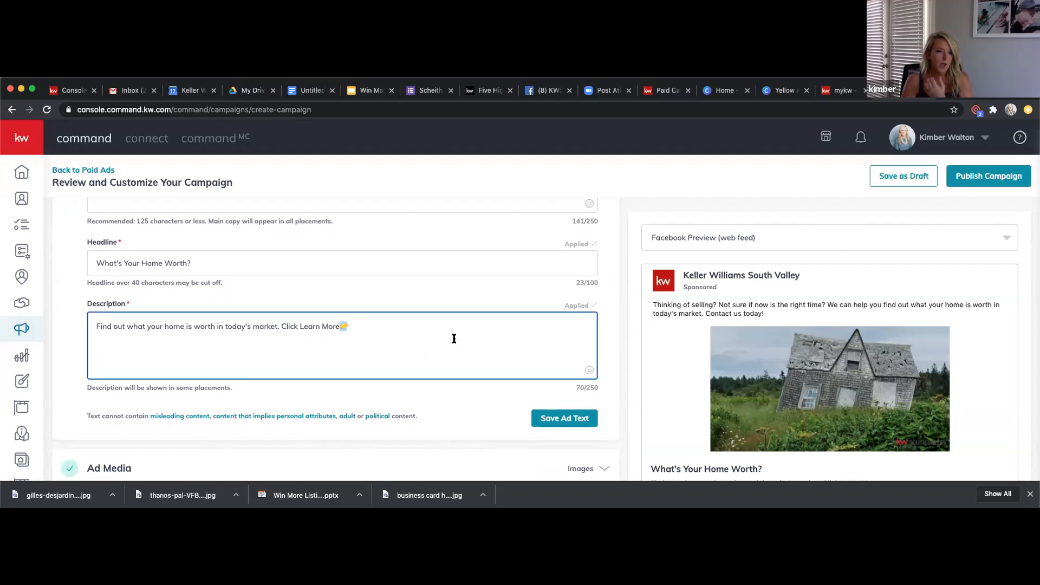
click(476, 346)
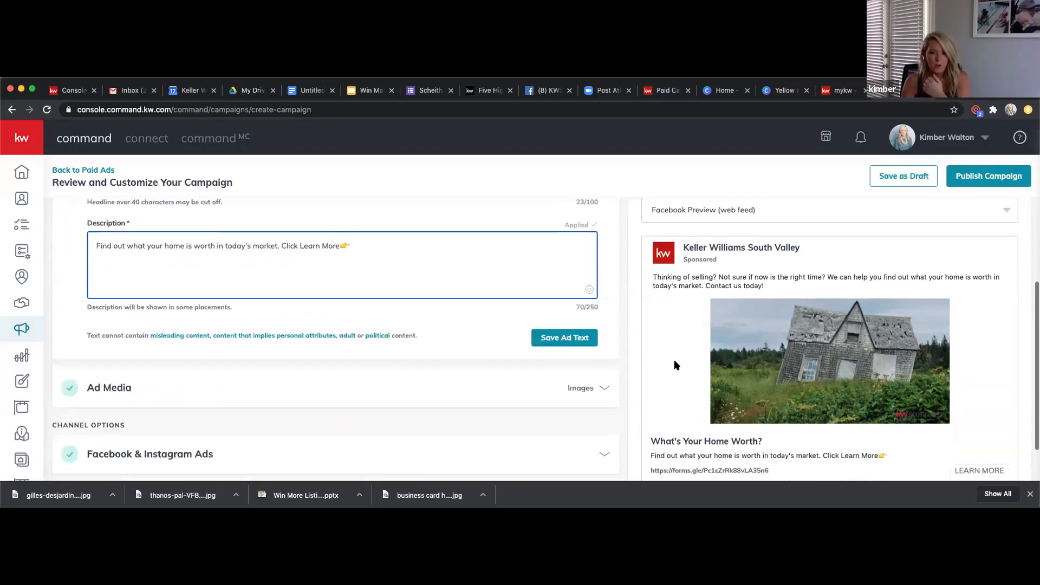
scroll(675, 361, down, 5)
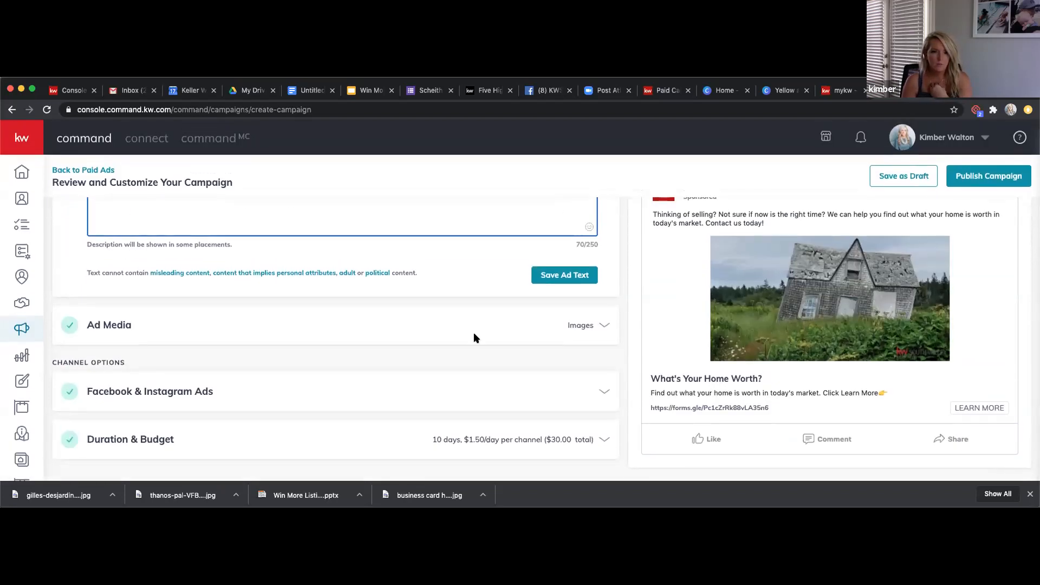
scroll(471, 331, up, 3)
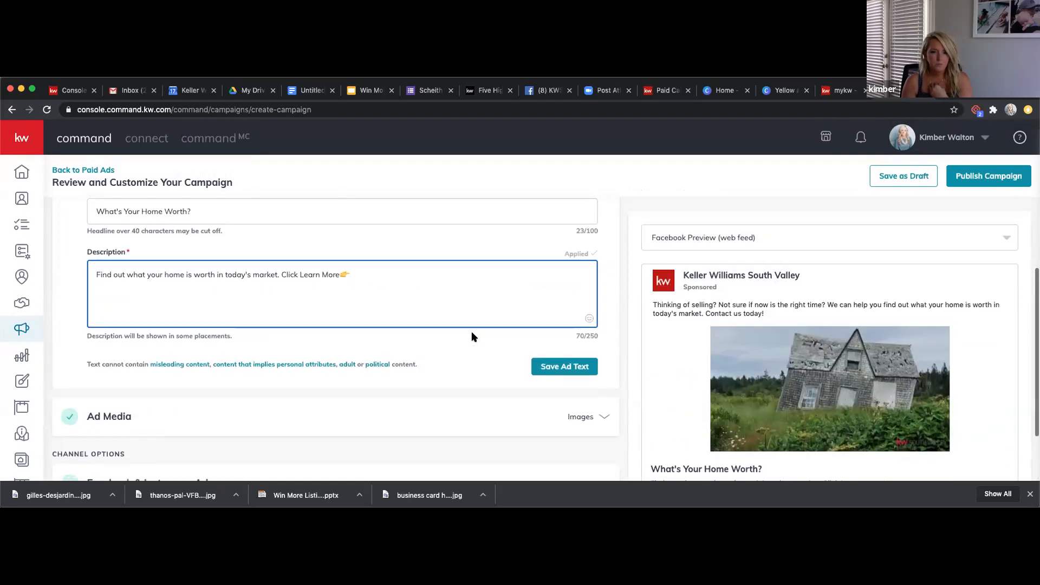
Step: Expand Ad Media and examine the ad image, the DBA logo file and the logo position against the preview
scroll(246, 315, down, 3)
click(258, 328)
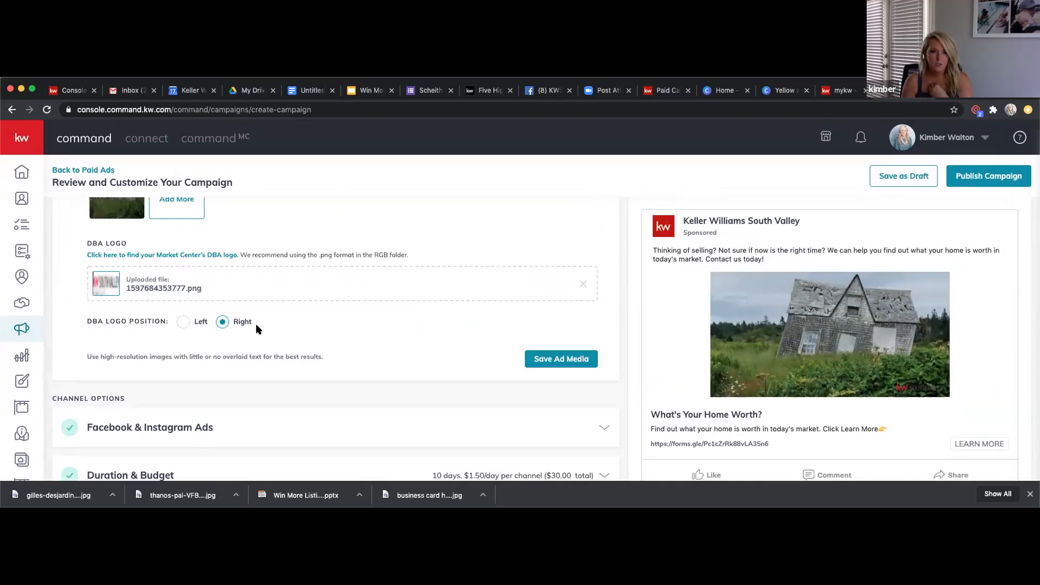
scroll(258, 325, up, 1)
scroll(258, 322, up, 3)
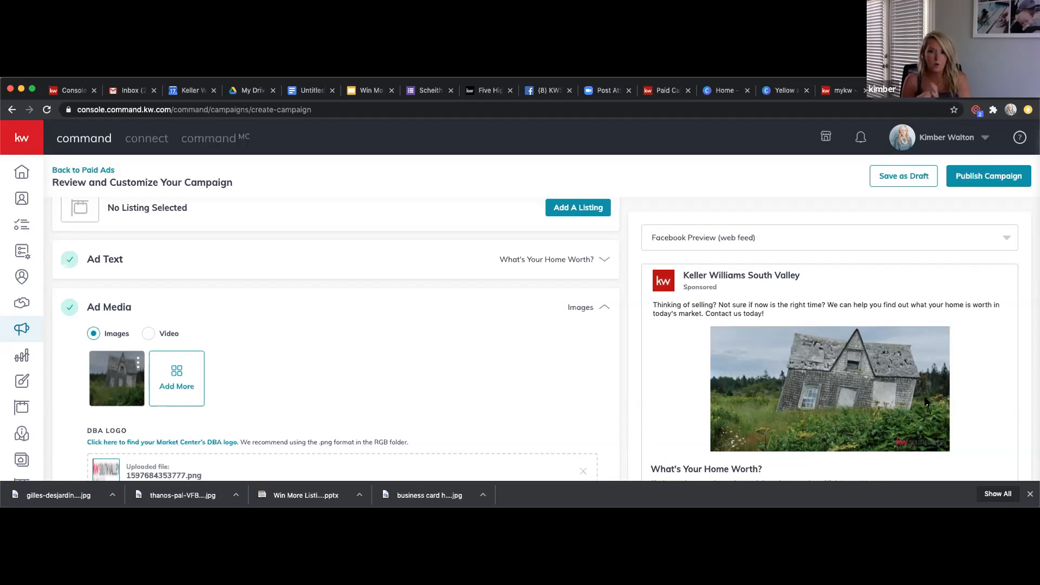
scroll(927, 398, down, 2)
scroll(929, 392, up, 2)
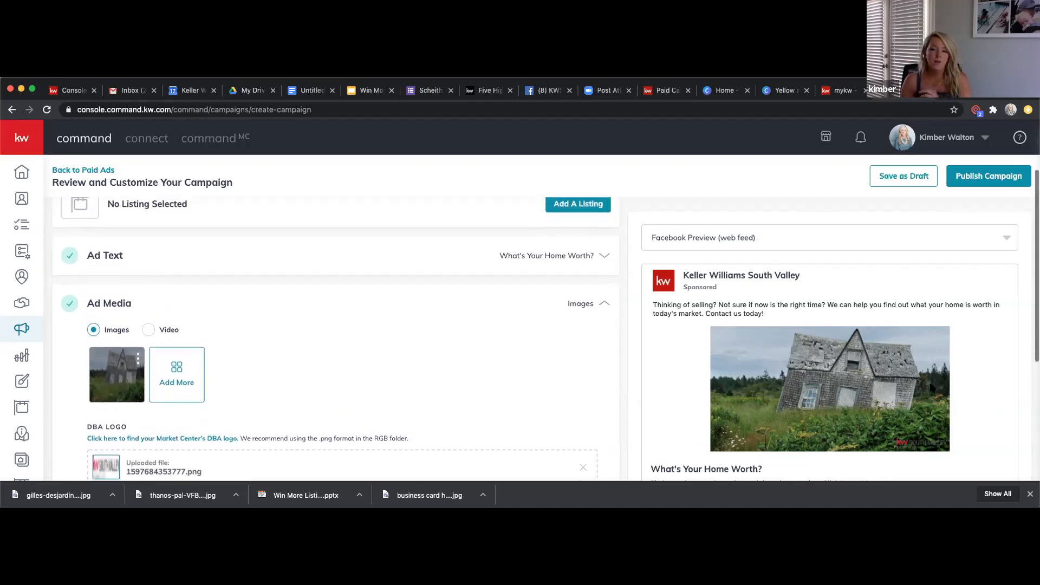
scroll(336, 336, down, 1)
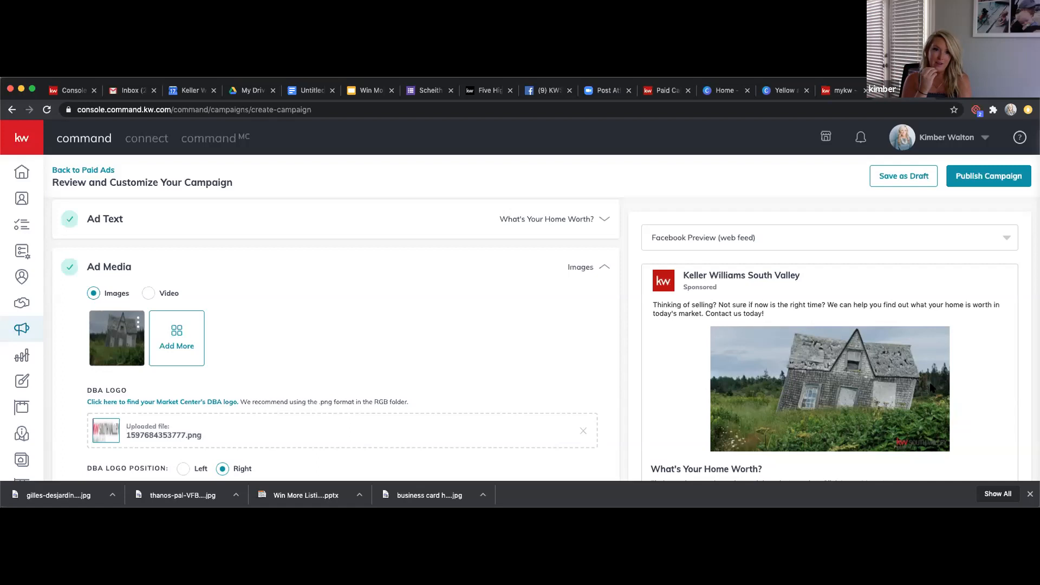
scroll(931, 386, down, 4)
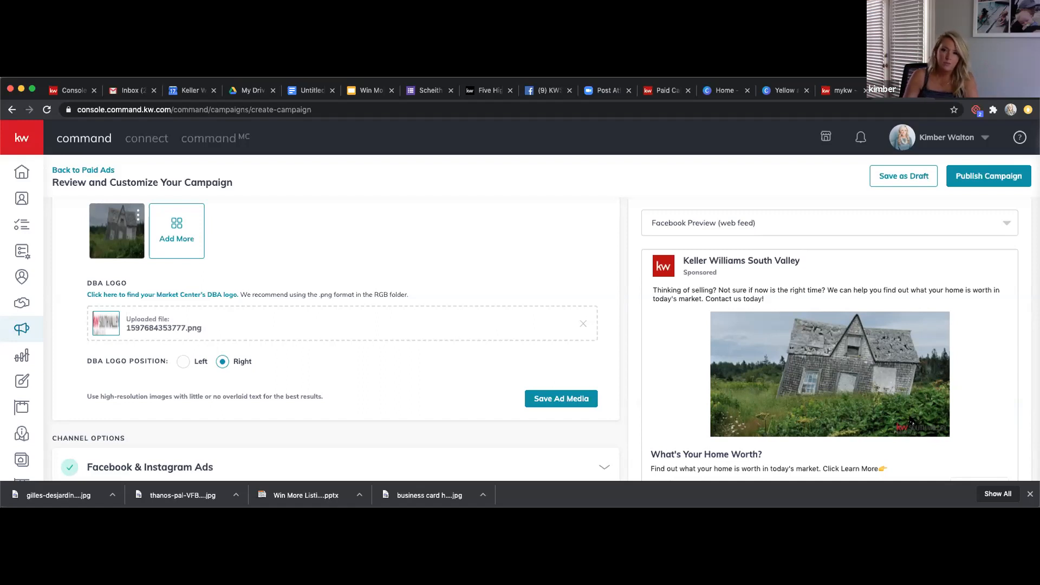
Step: Save the ad media settings with the current image, DBA logo and logo position
scroll(363, 351, down, 1)
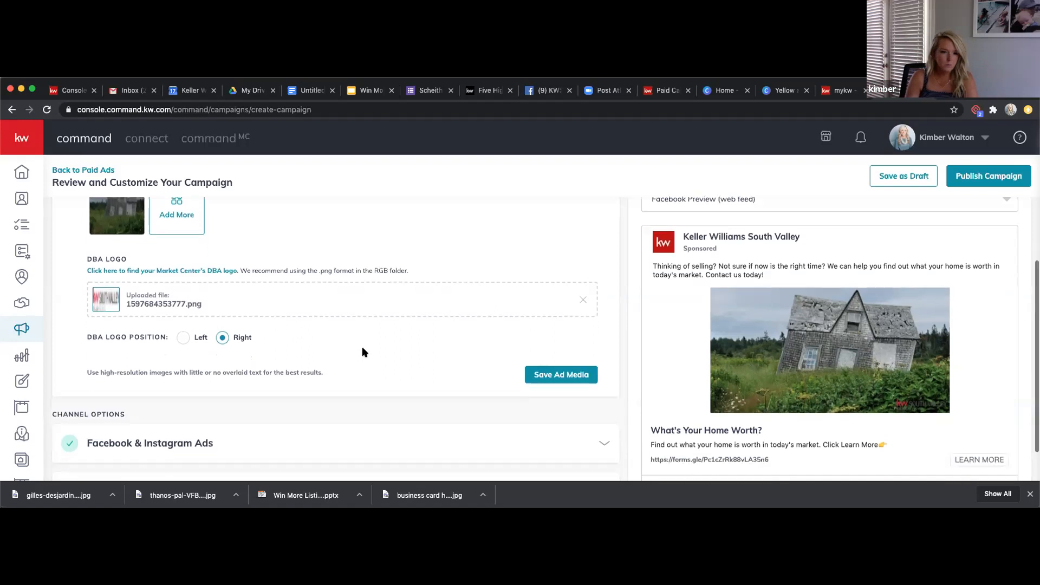
scroll(363, 352, down, 2)
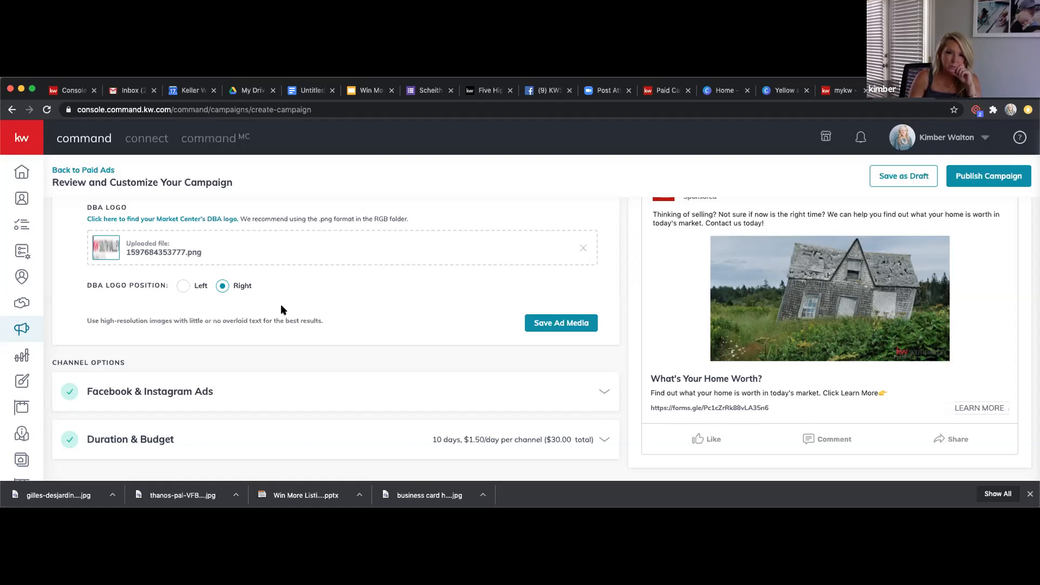
click(575, 333)
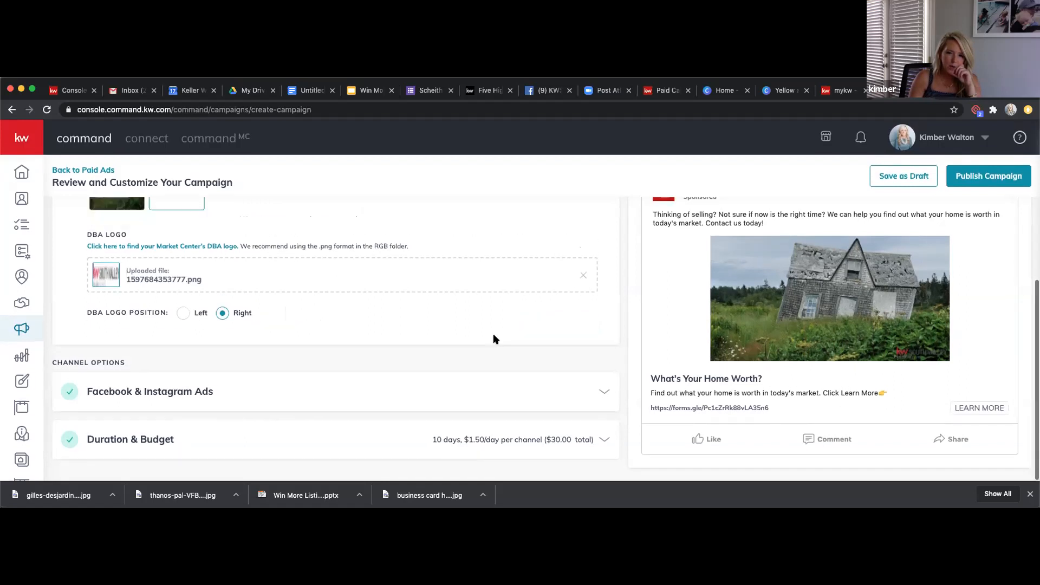
Step: Expand Facebook & Instagram Ads and examine the page selection, Instagram ad position, destination and ad targeting settings
click(173, 367)
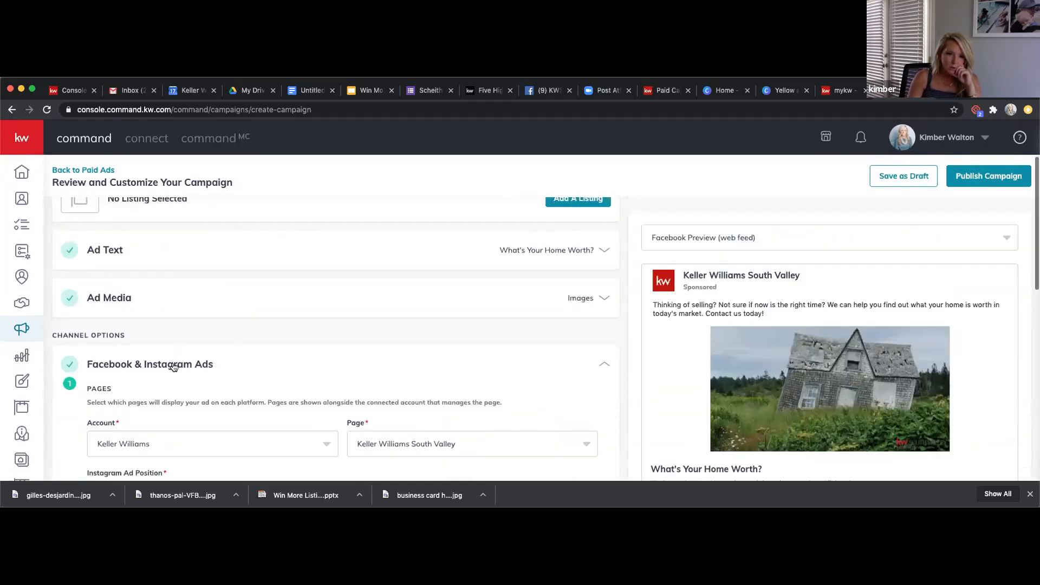
scroll(294, 303, down, 6)
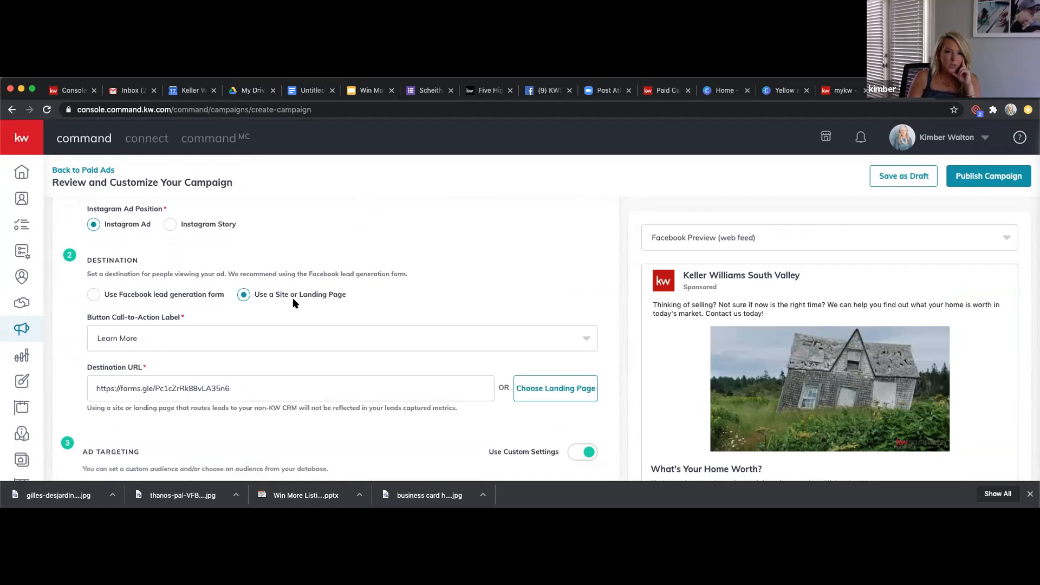
scroll(294, 304, up, 2)
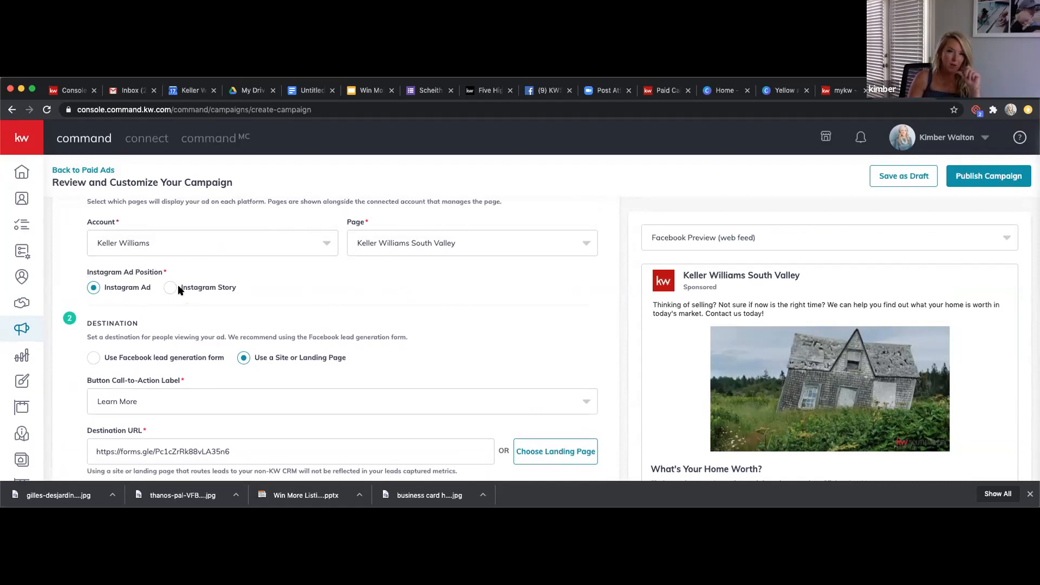
scroll(180, 290, down, 1)
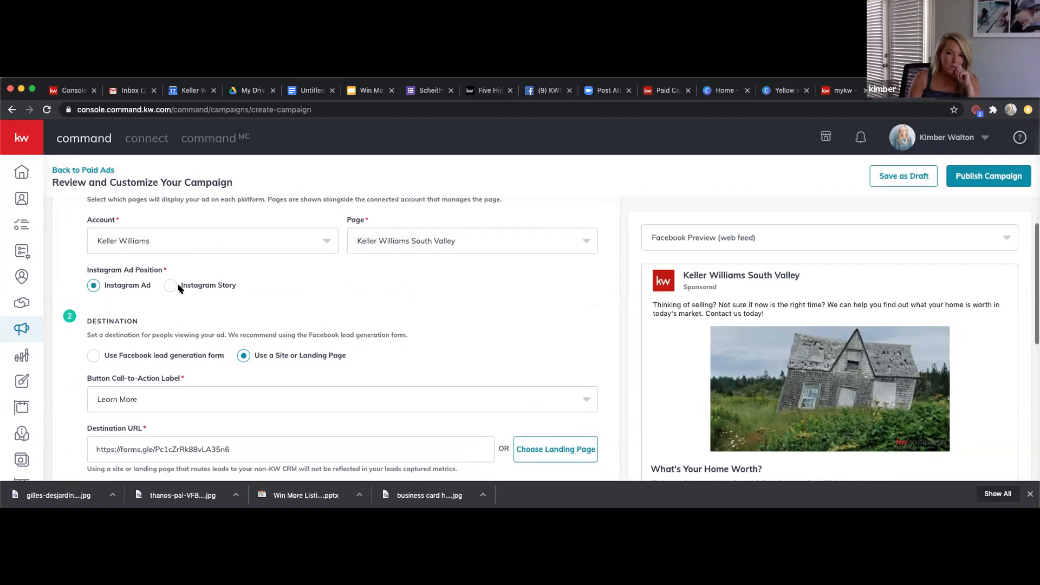
scroll(181, 290, down, 2)
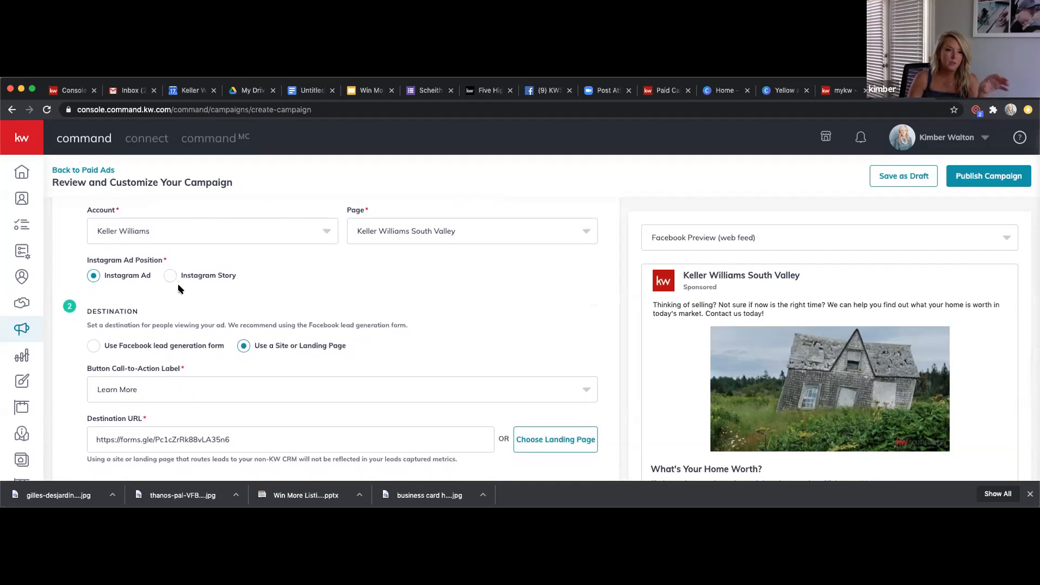
scroll(180, 290, down, 5)
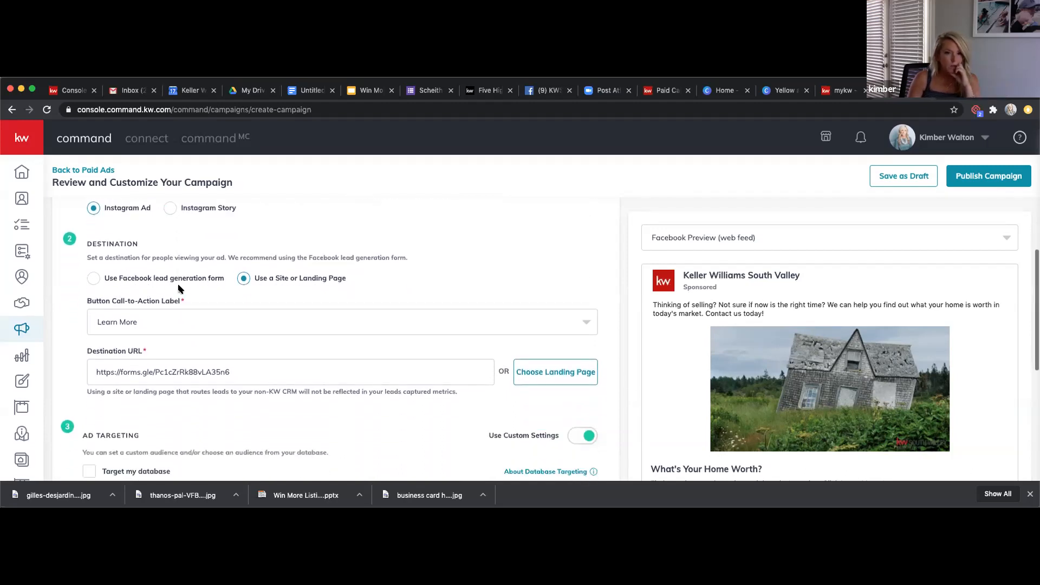
scroll(179, 289, down, 1)
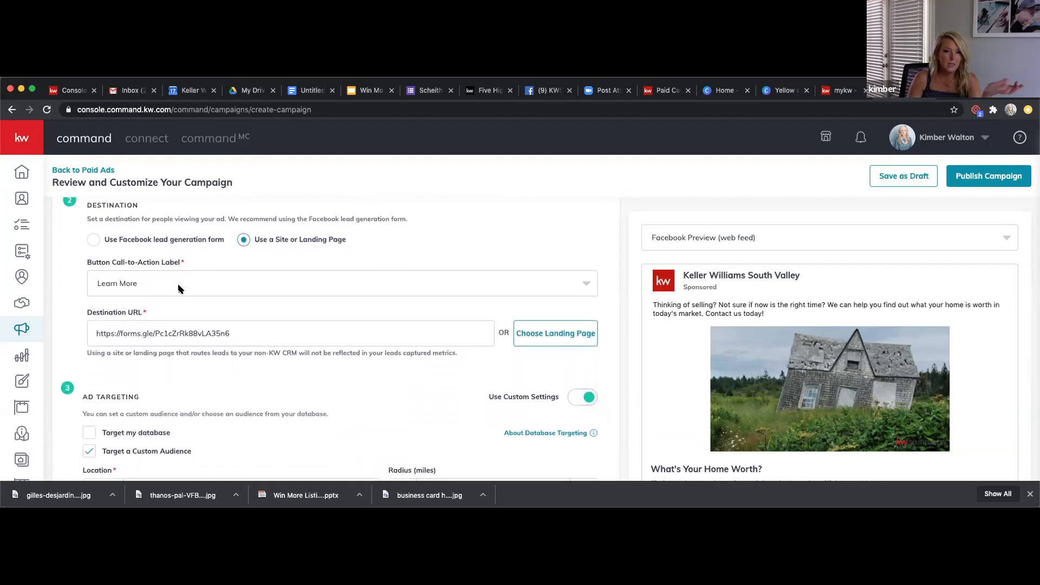
Step: Compare the follow-up URL of the Facebook lead generation form with the destination URL of the site or landing page option, keeping the latter selected
click(111, 243)
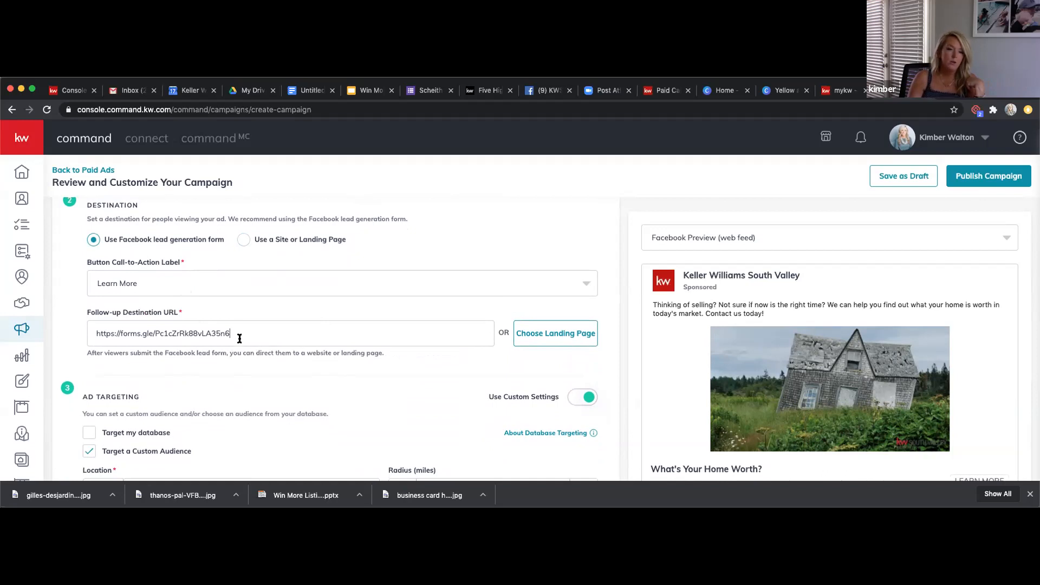
drag(239, 336, 69, 329)
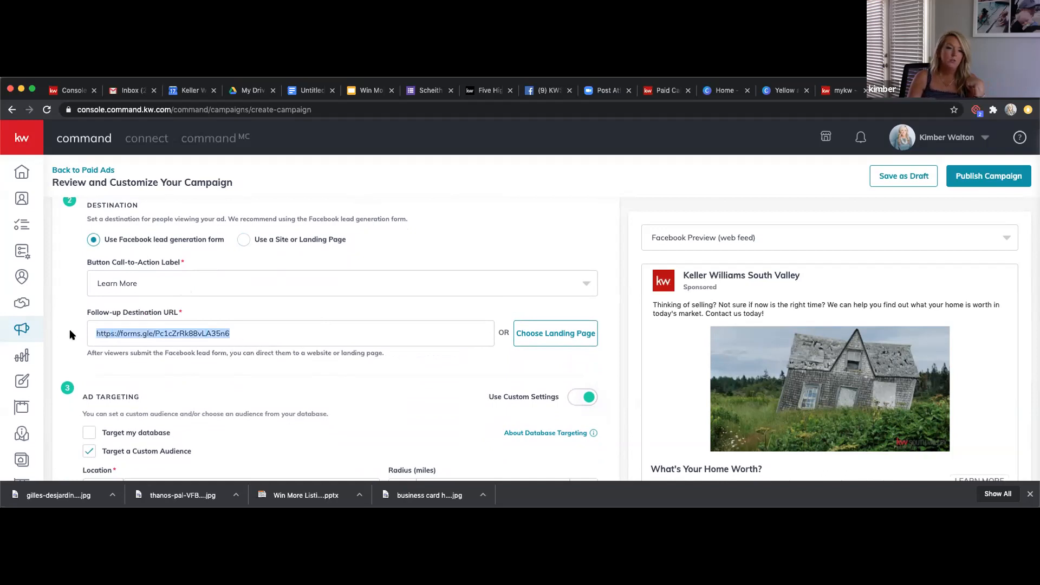
click(257, 241)
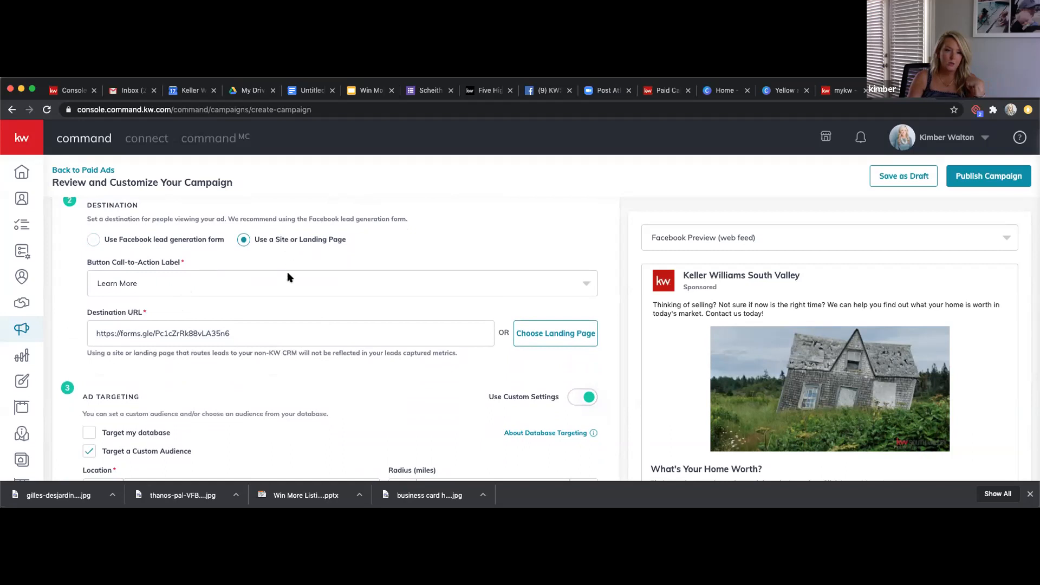
click(246, 335)
drag(246, 336, 70, 336)
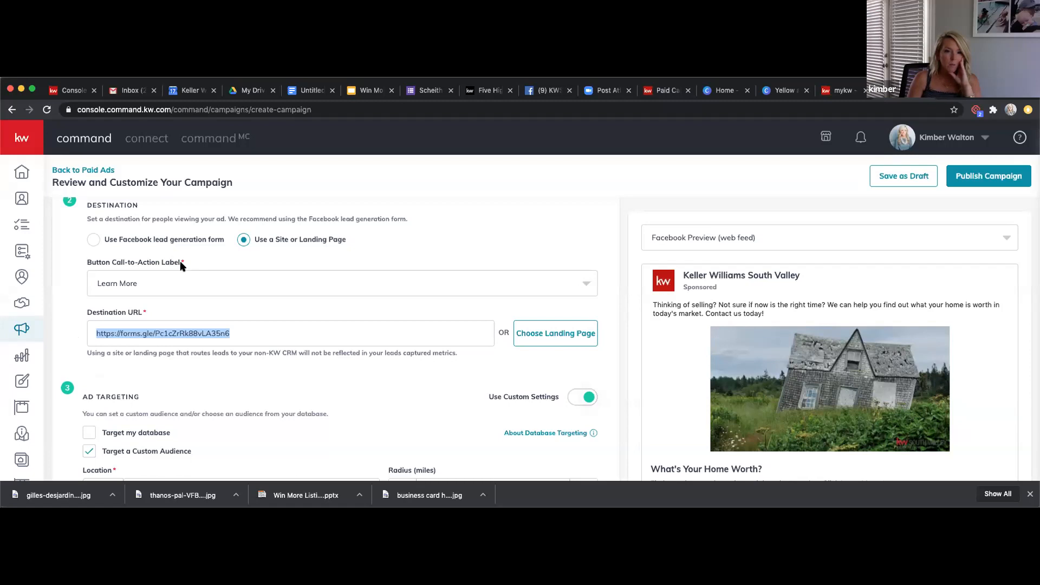
scroll(320, 325, up, 1)
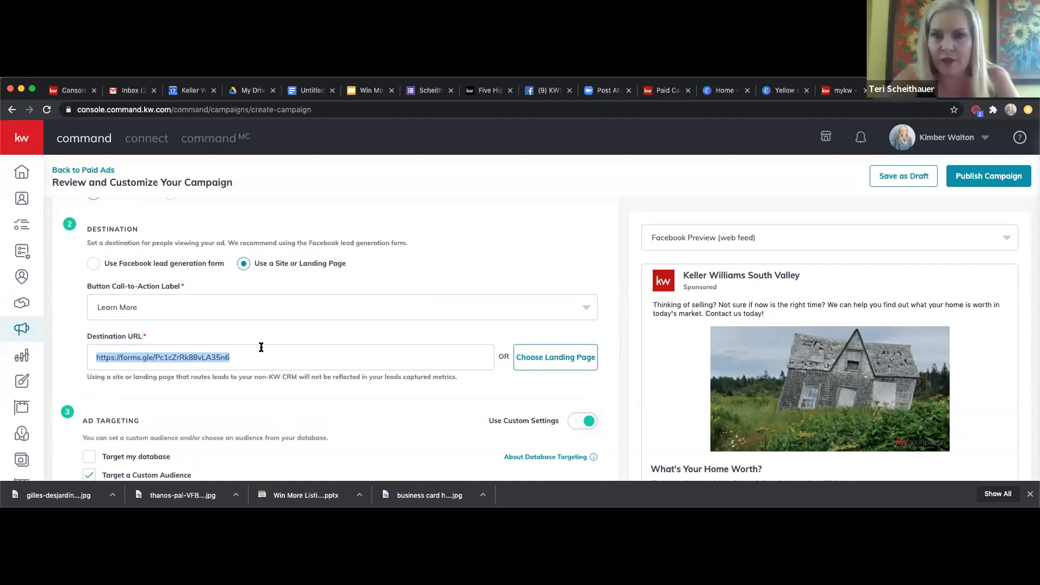
Step: Switch to the Free Market Valuation Google Form and examine its introduction and contact questions, from email address to full home address
click(421, 95)
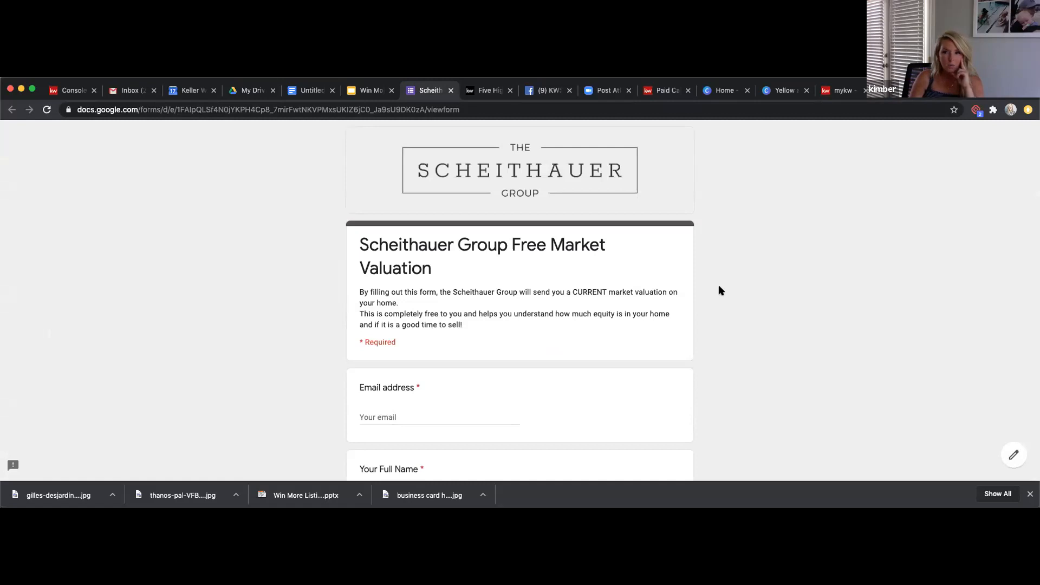
scroll(718, 291, down, 1)
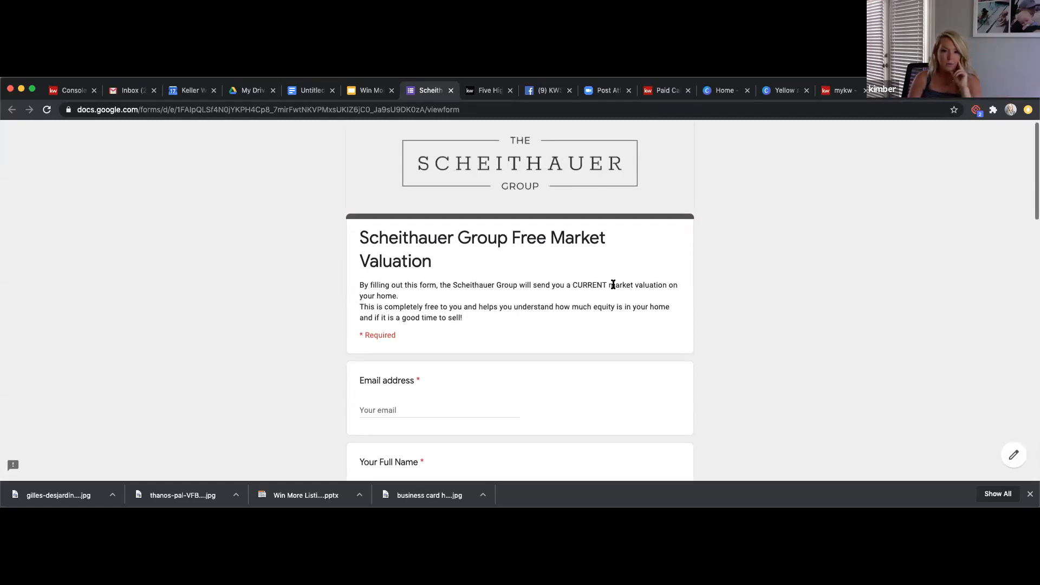
scroll(613, 284, down, 1)
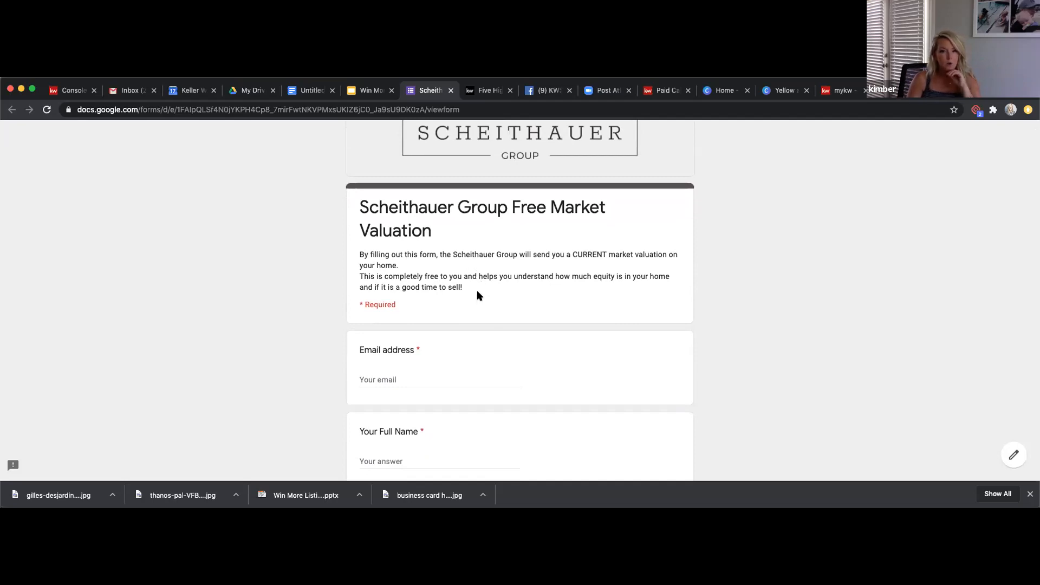
scroll(477, 295, down, 3)
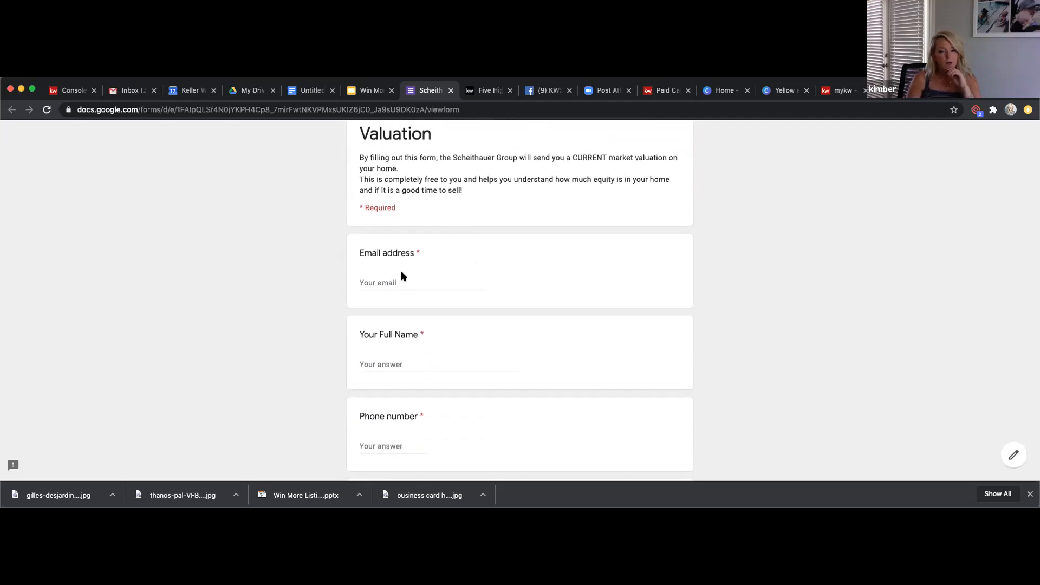
scroll(401, 274, down, 3)
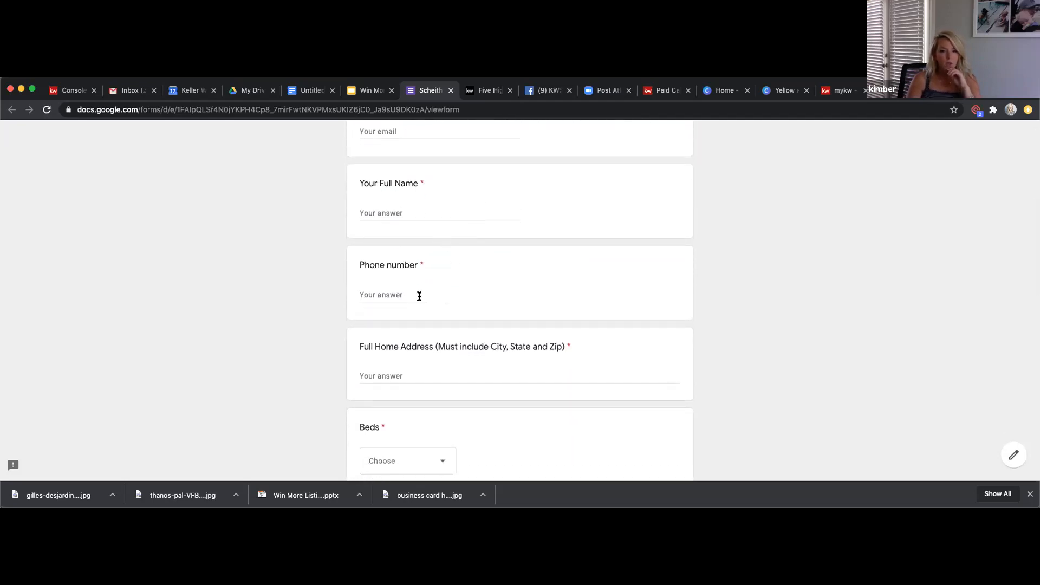
scroll(410, 293, up, 2)
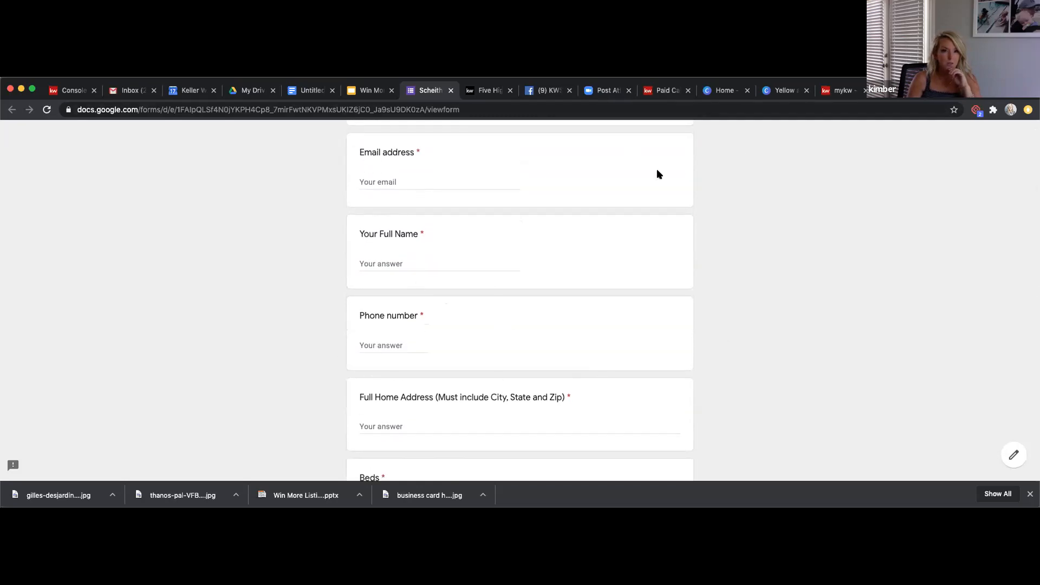
scroll(615, 258, down, 5)
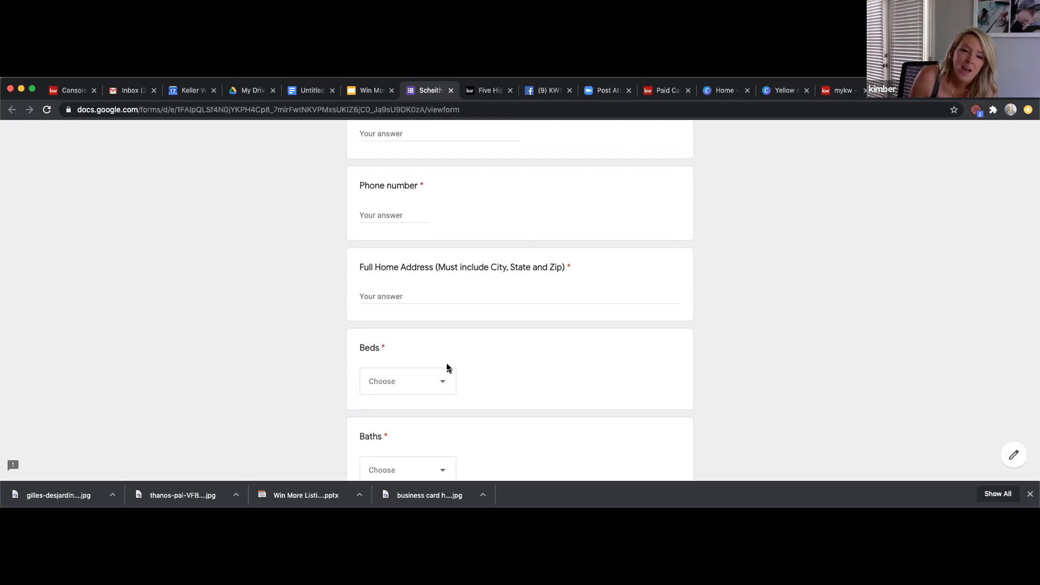
scroll(448, 362, down, 5)
Step: Check the choices for Beds, Baths and # of garages without answering, and read the remaining property questions through Style
click(421, 252)
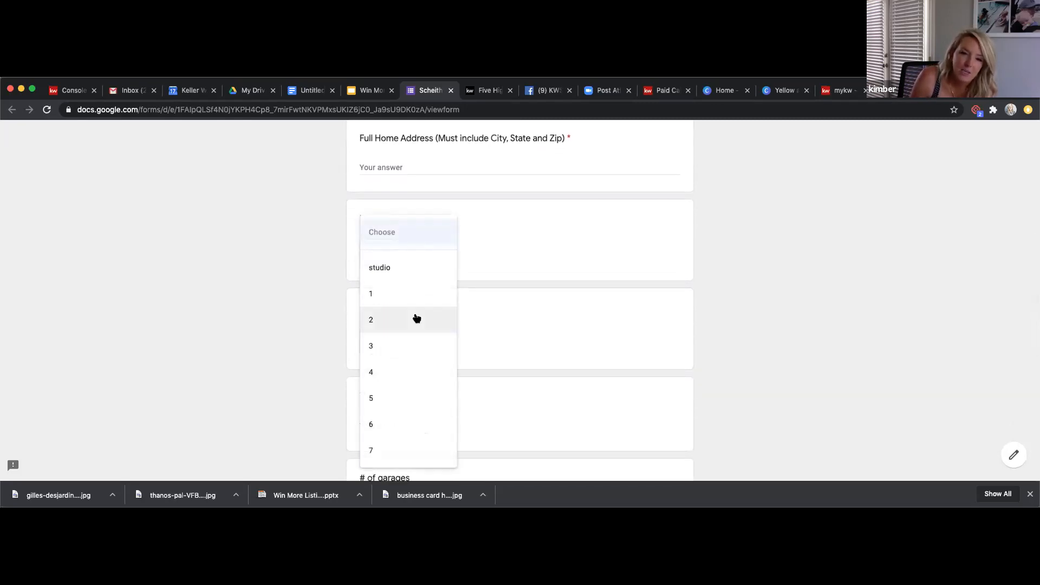
click(726, 277)
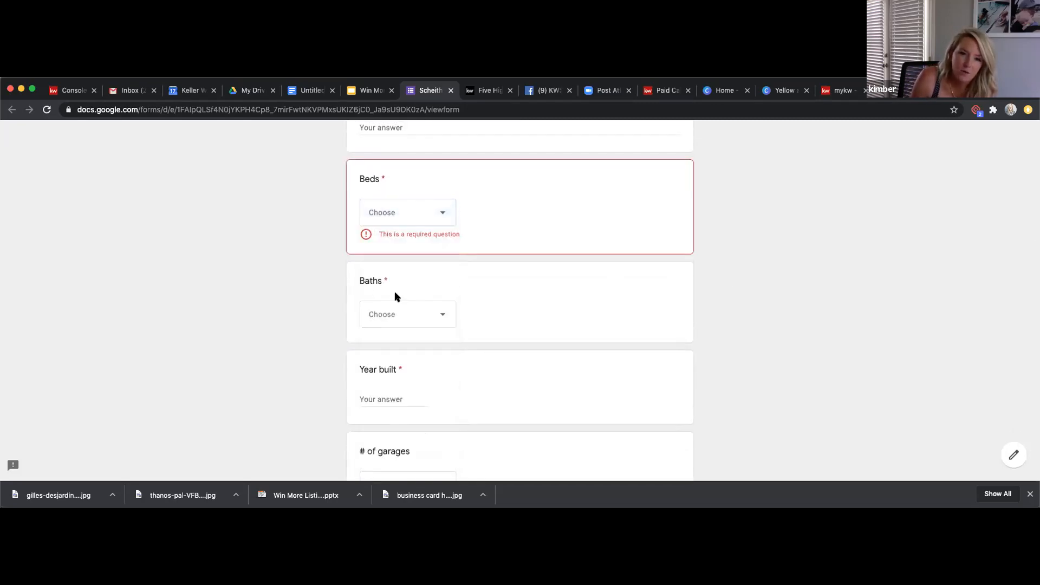
click(391, 316)
click(576, 319)
scroll(576, 320, down, 5)
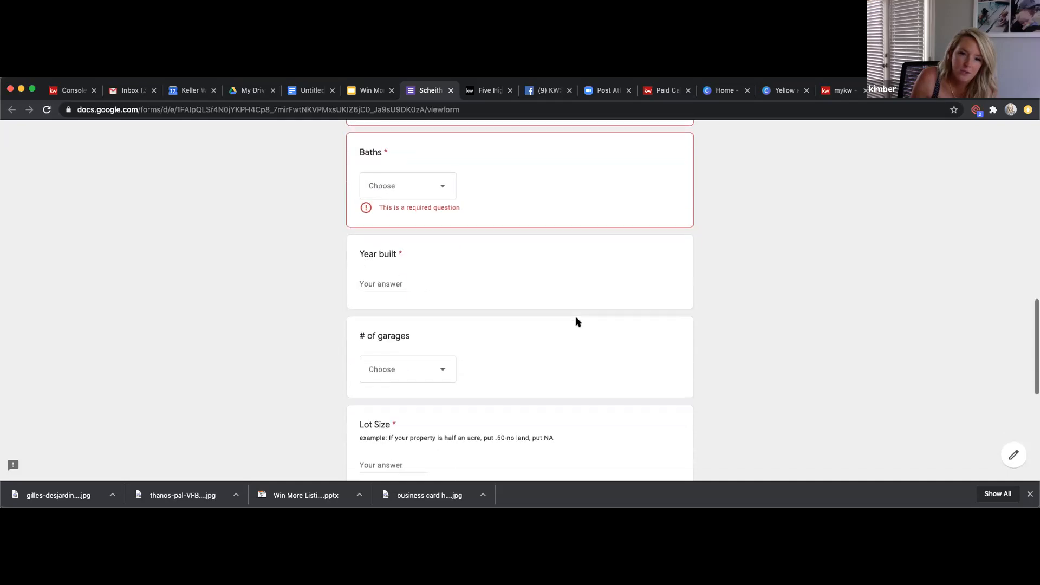
scroll(432, 295, down, 2)
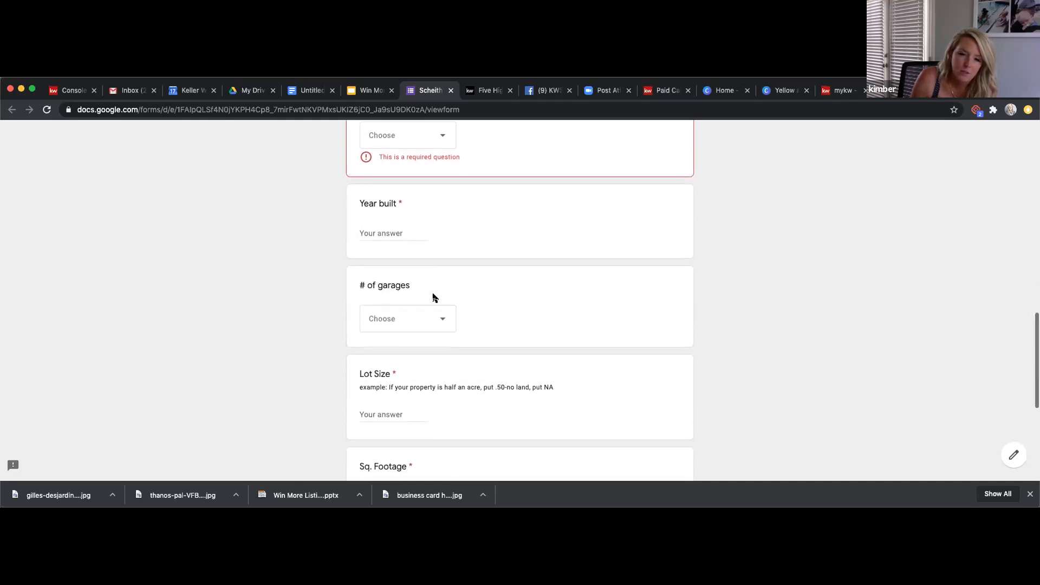
click(432, 327)
click(725, 277)
scroll(548, 323, down, 5)
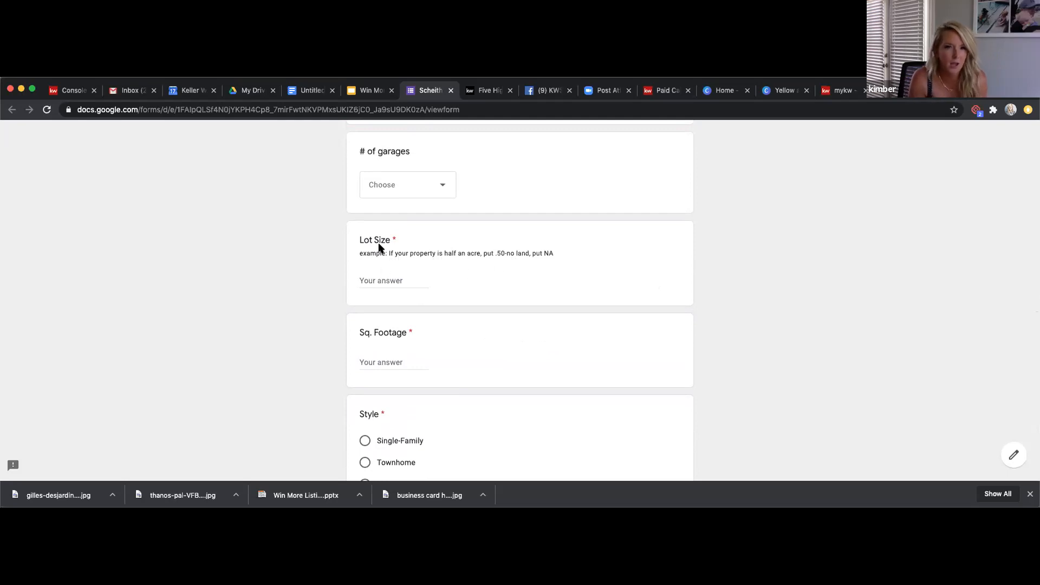
scroll(379, 247, down, 2)
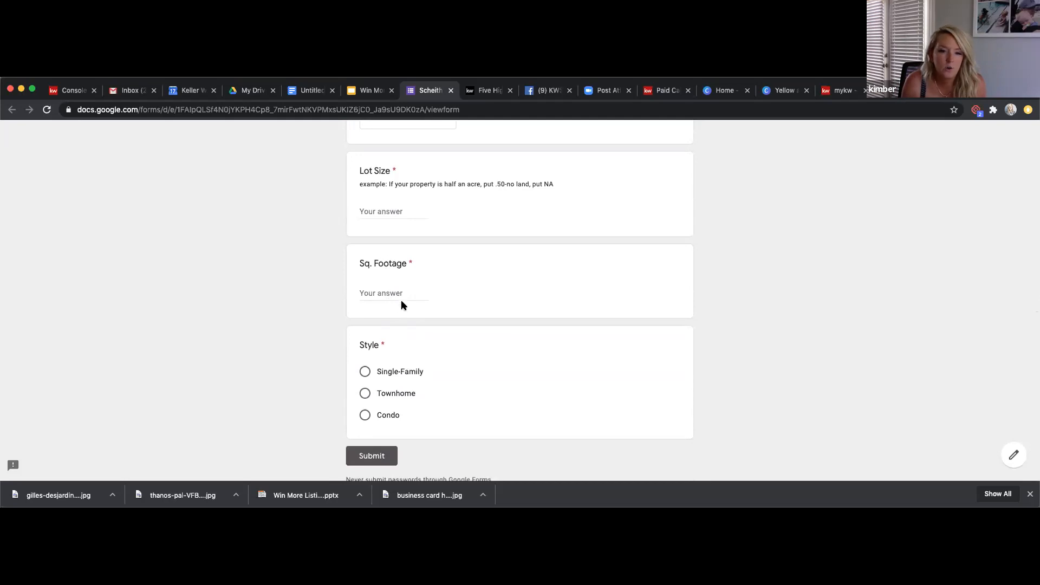
scroll(402, 300, down, 2)
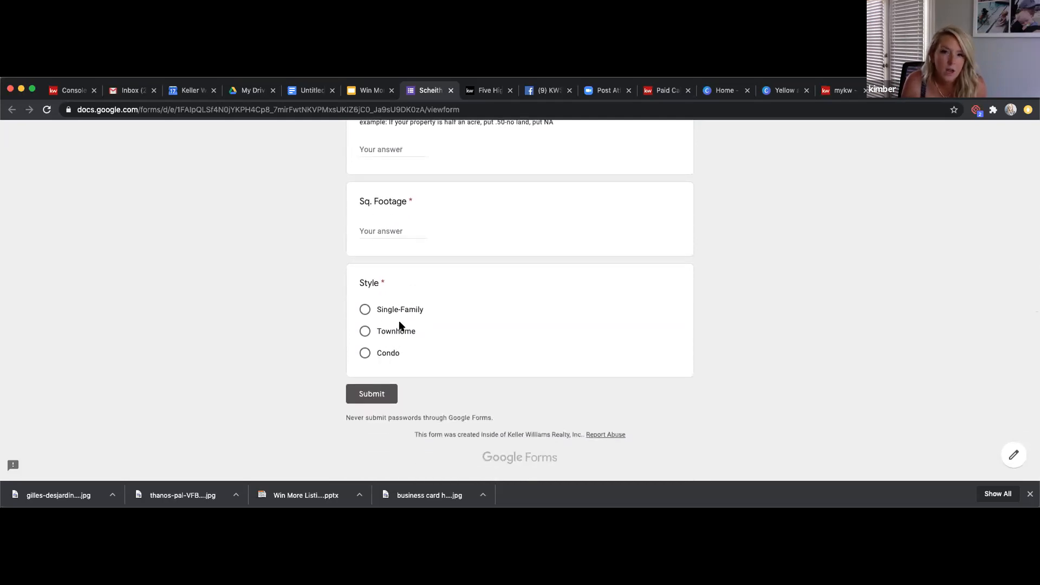
scroll(400, 323, up, 15)
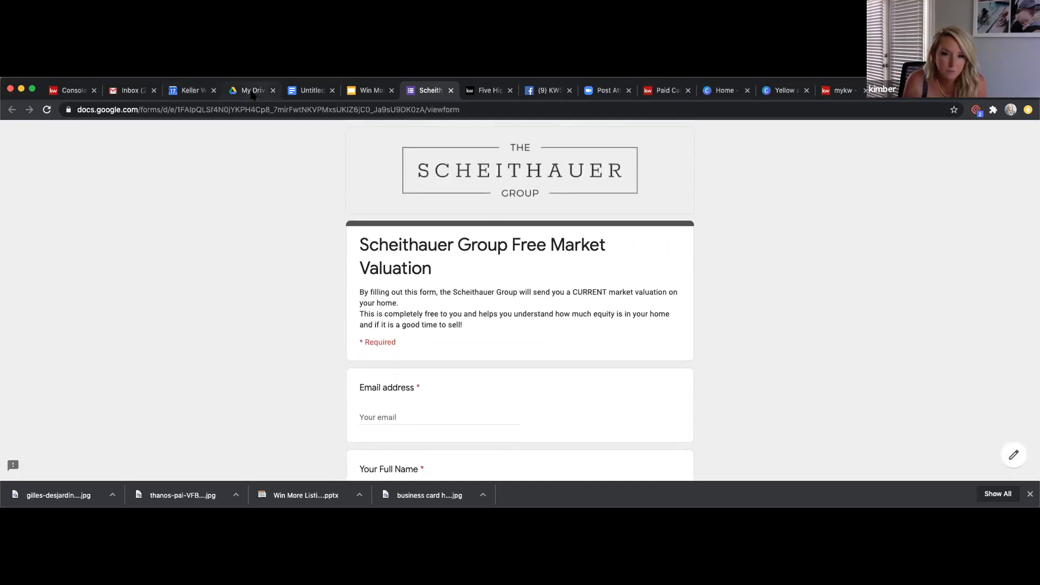
Step: Open the Free Market Valuation form for editing from Google Drive and review the summary of its responses
click(252, 91)
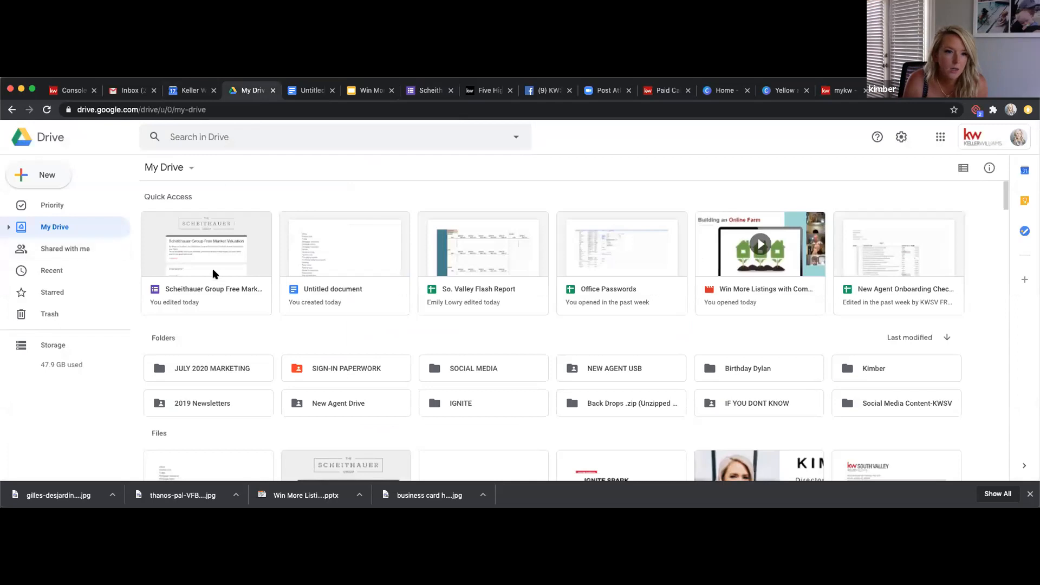
double_click(227, 268)
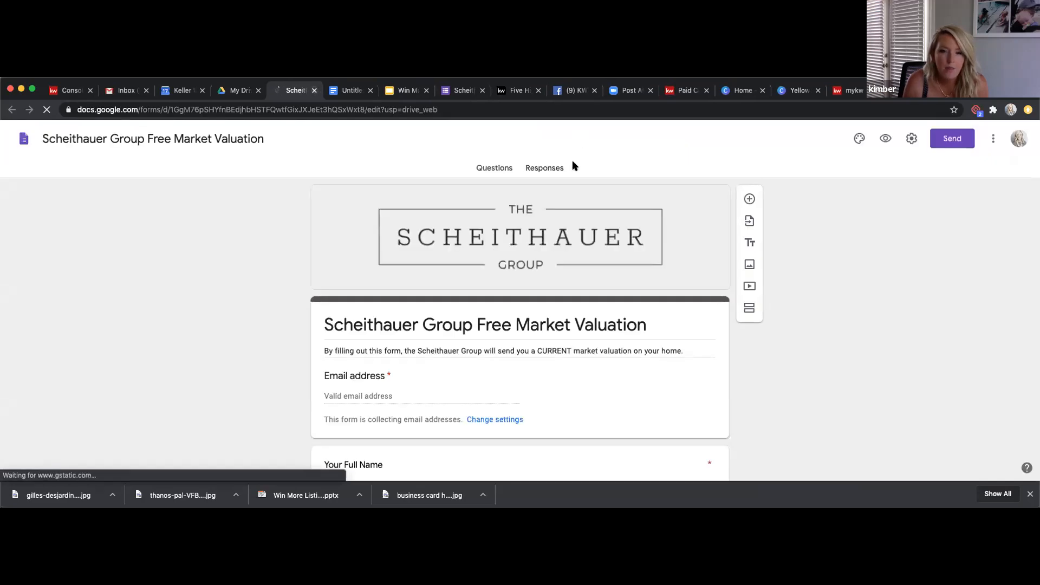
click(549, 170)
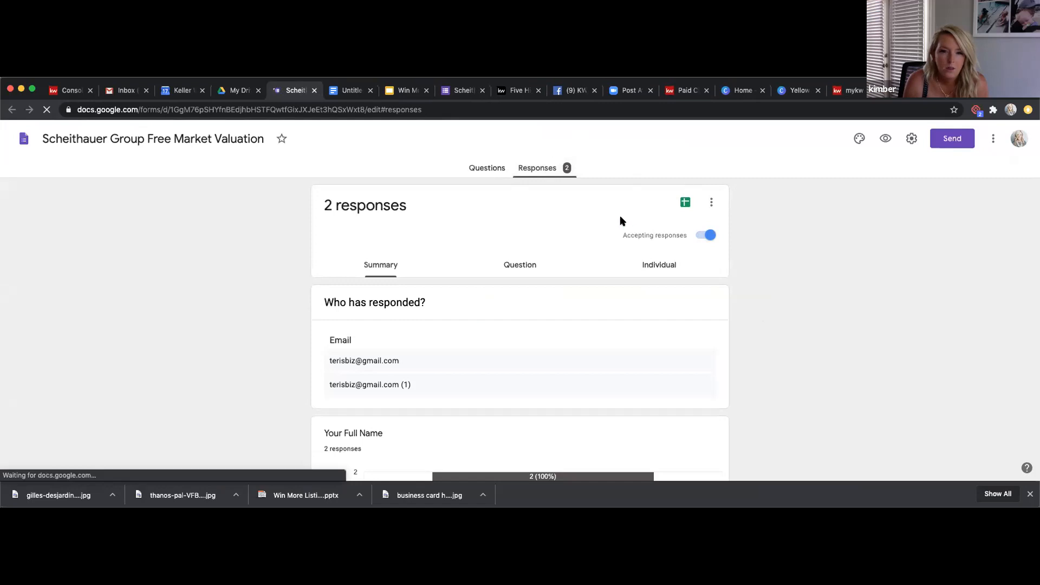
scroll(620, 216, down, 1)
scroll(620, 217, down, 10)
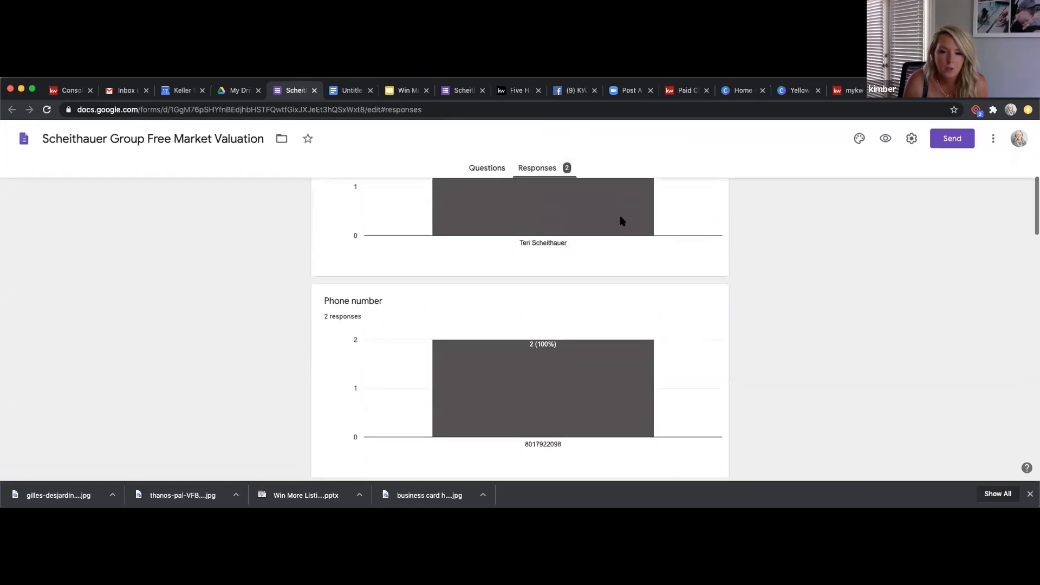
scroll(621, 220, down, 10)
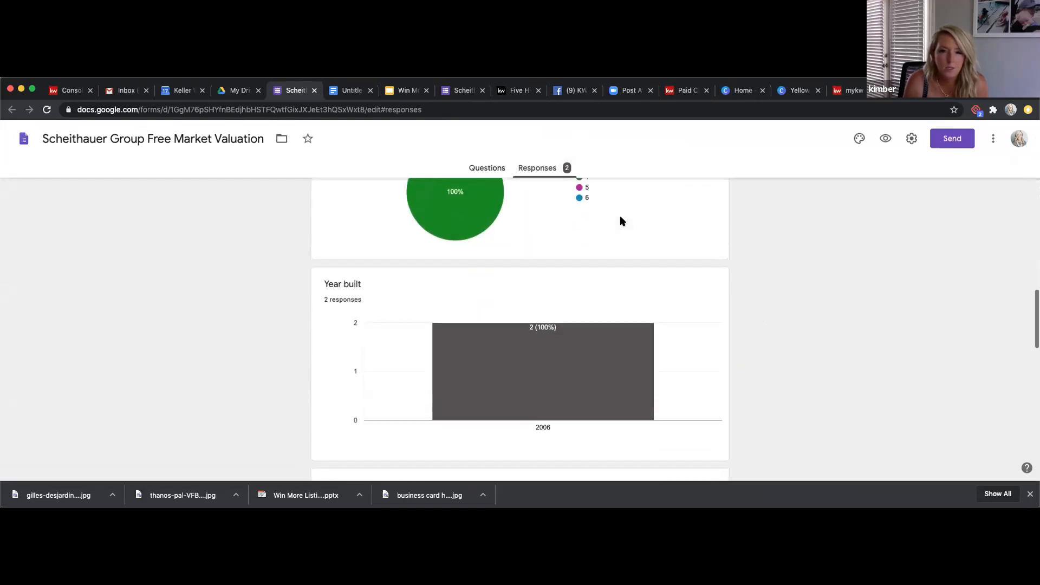
Step: Switch to Gmail, open Google Drive from it and create a new blank Google Form
scroll(621, 220, up, 20)
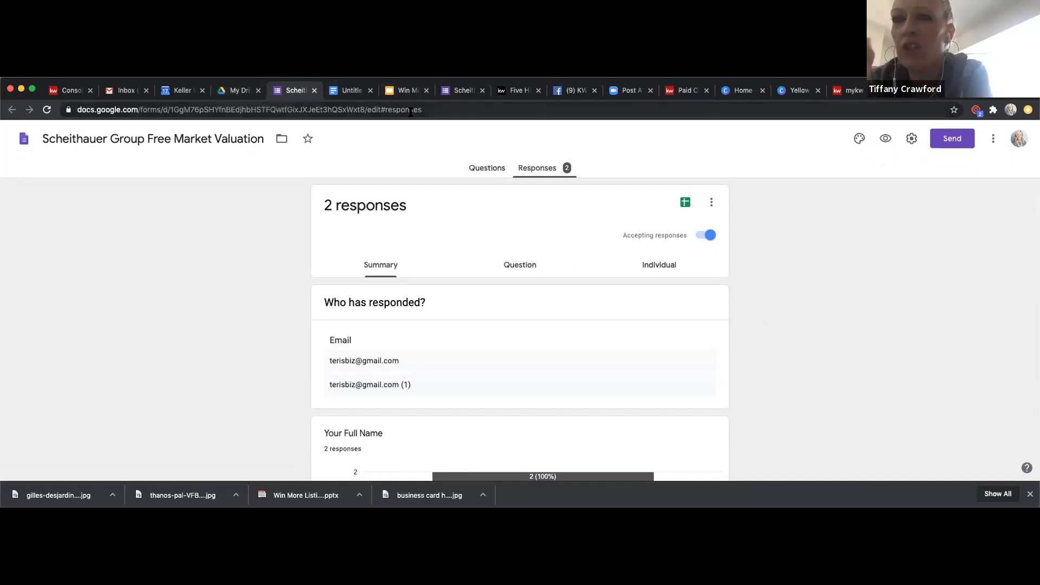
click(128, 92)
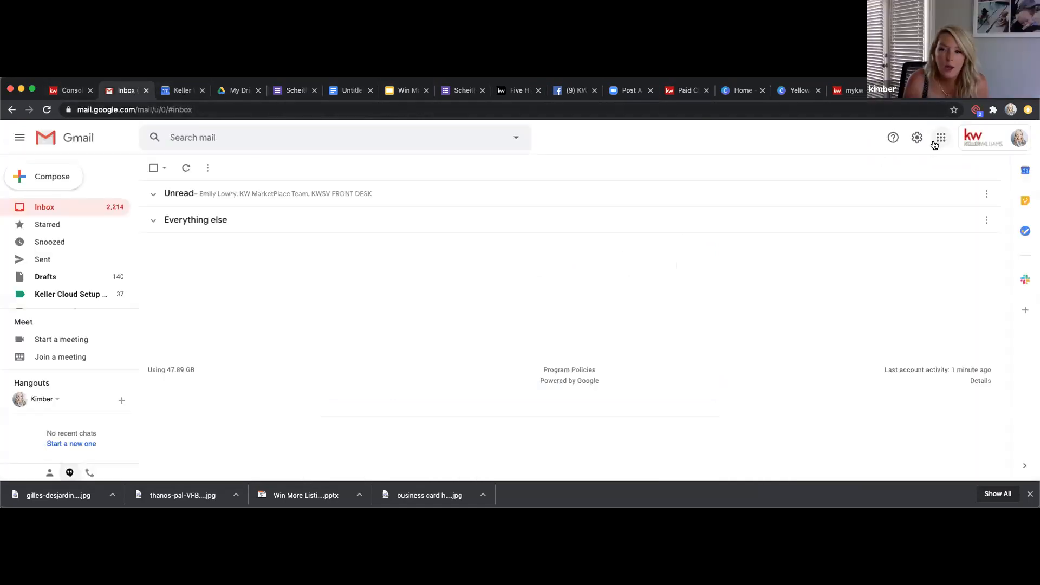
click(940, 139)
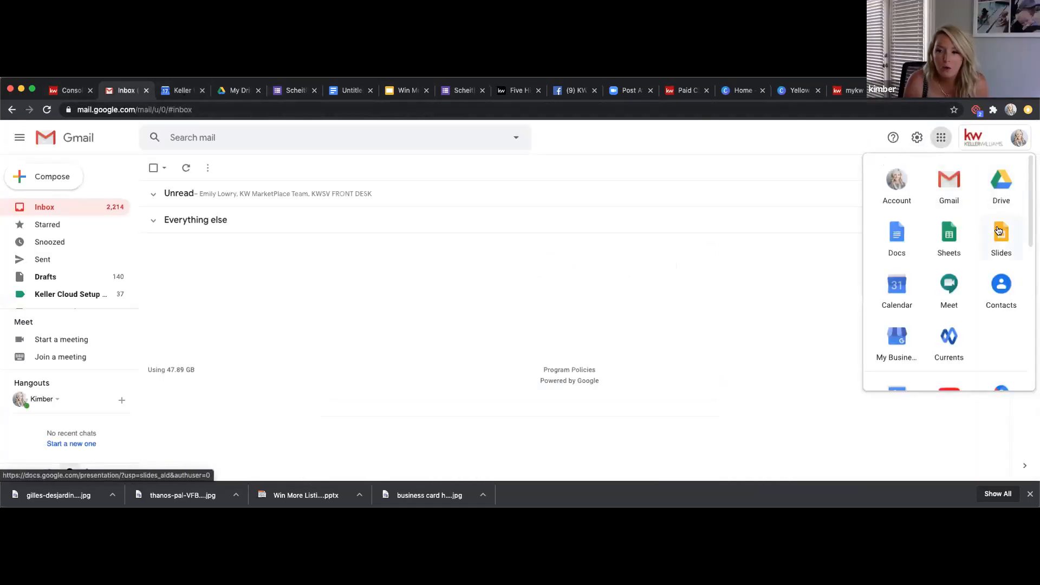
click(1002, 196)
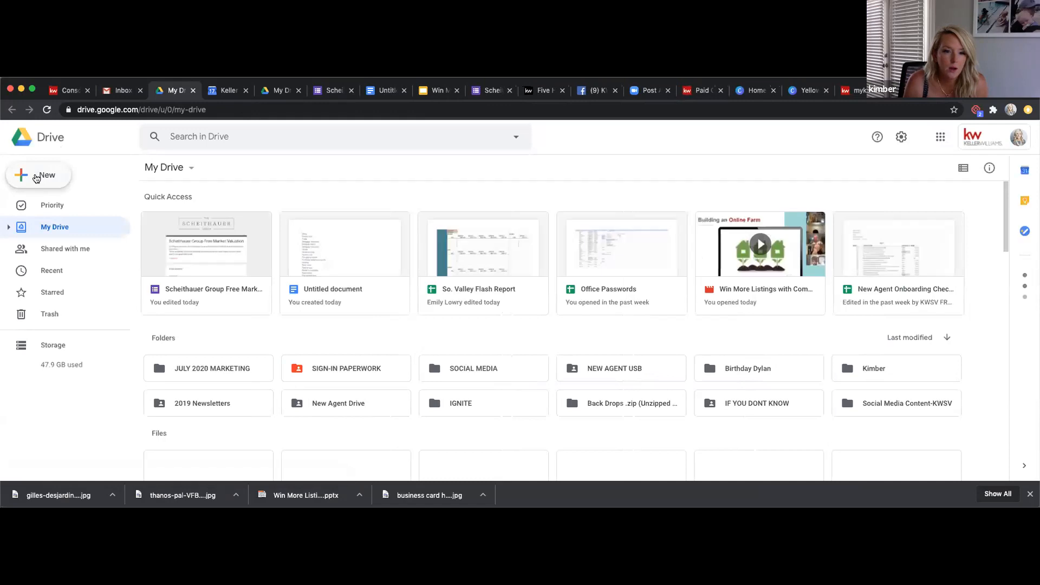
click(48, 176)
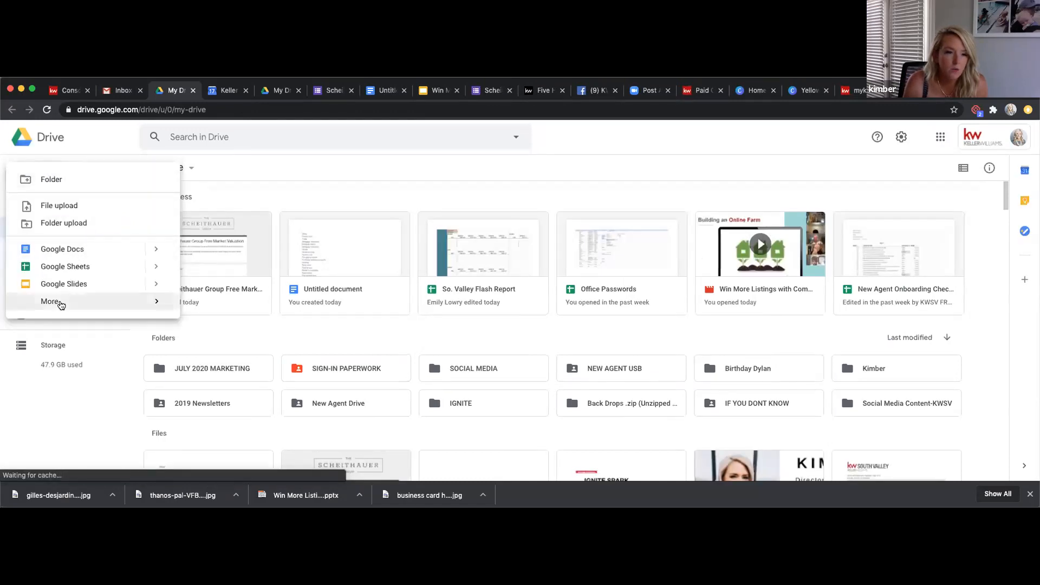
mouse_move(61, 303)
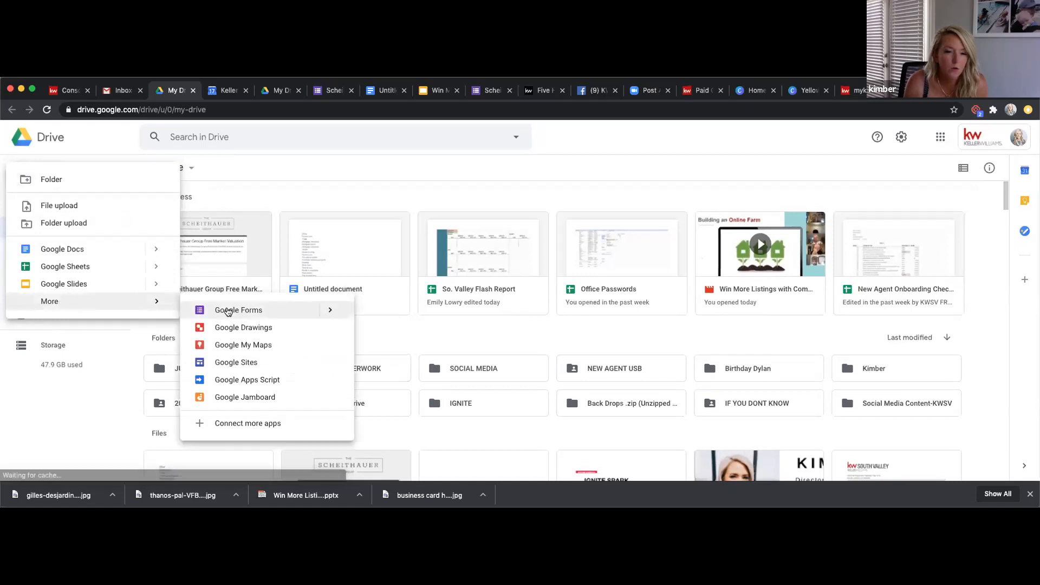
click(229, 311)
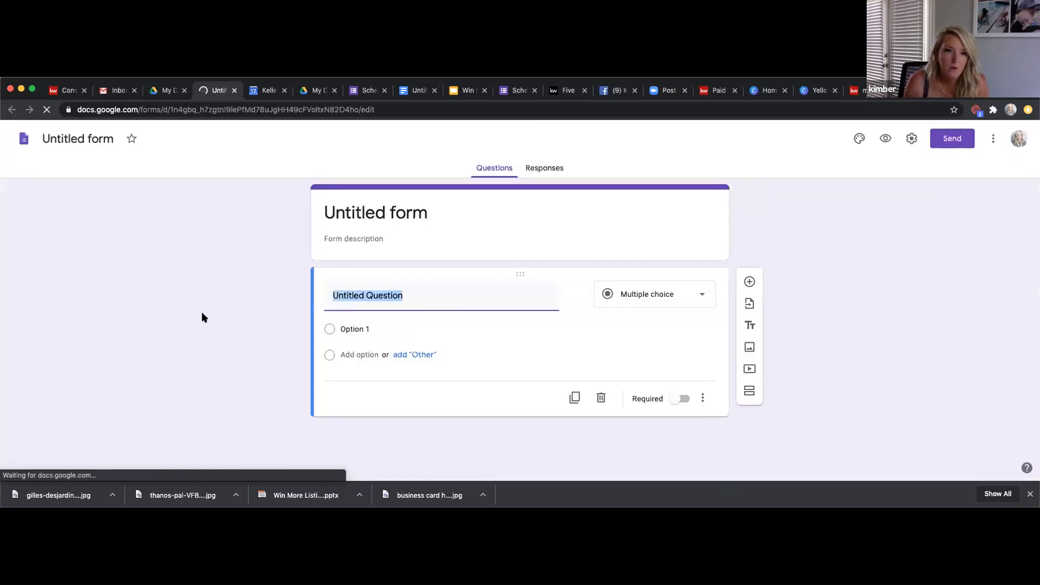
Step: Check the existing valuation form's title, then try the description "This form is to" in the untitled form and clear it
click(369, 212)
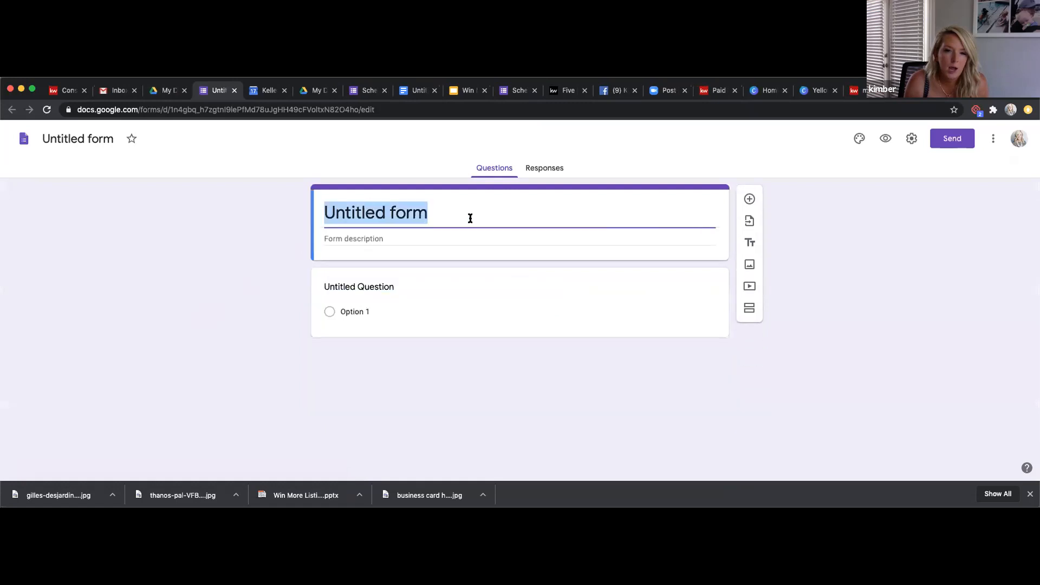
click(368, 91)
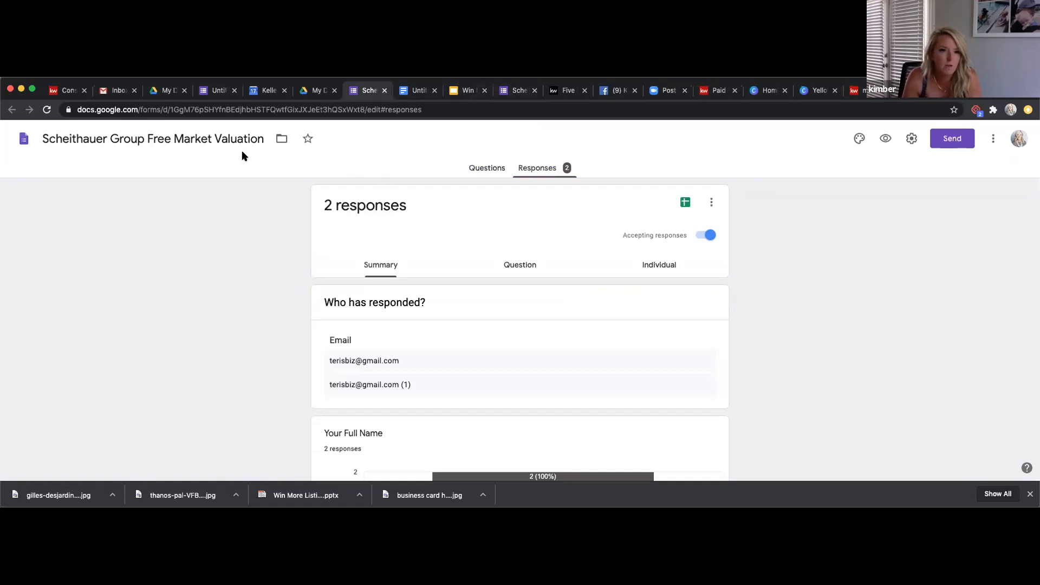
click(217, 91)
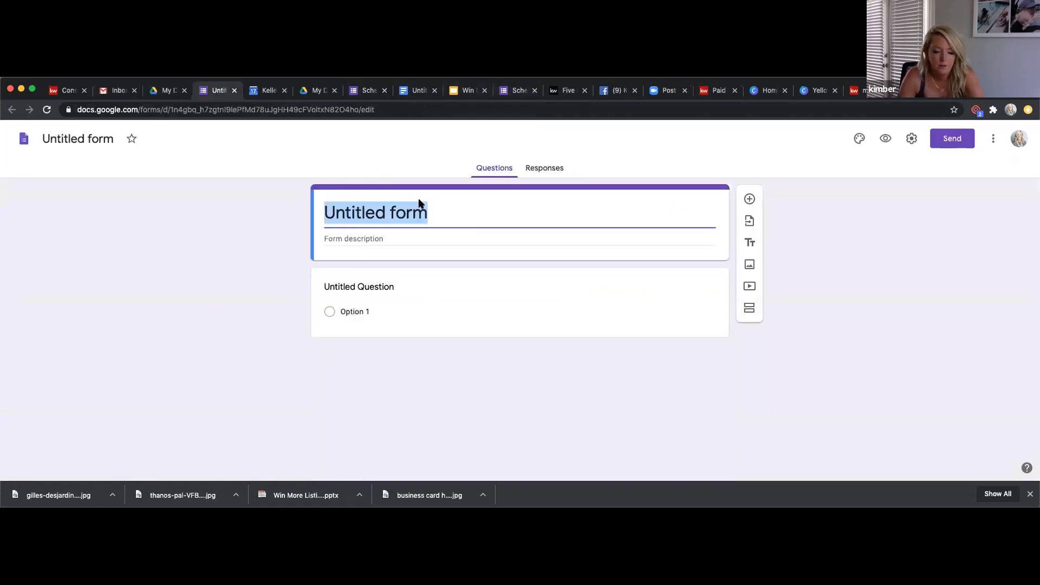
click(382, 239)
text(This )
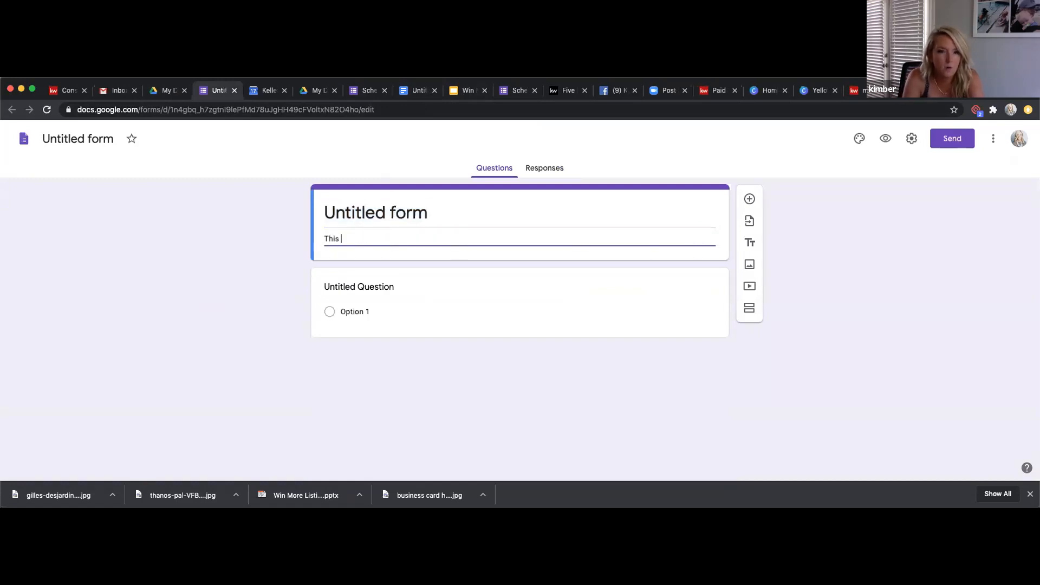
text(form is to)
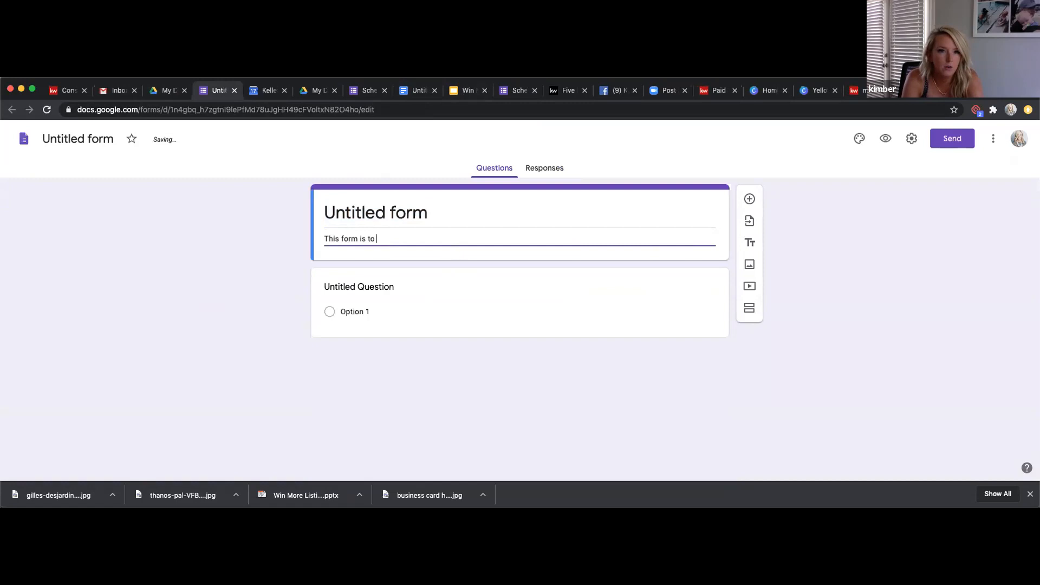
key(BackSpace)
key(BackSpace)
key(BackSpace)
key(BackSpace)
key(BackSpace)
key(BackSpace)
key(BackSpace)
key(BackSpace)
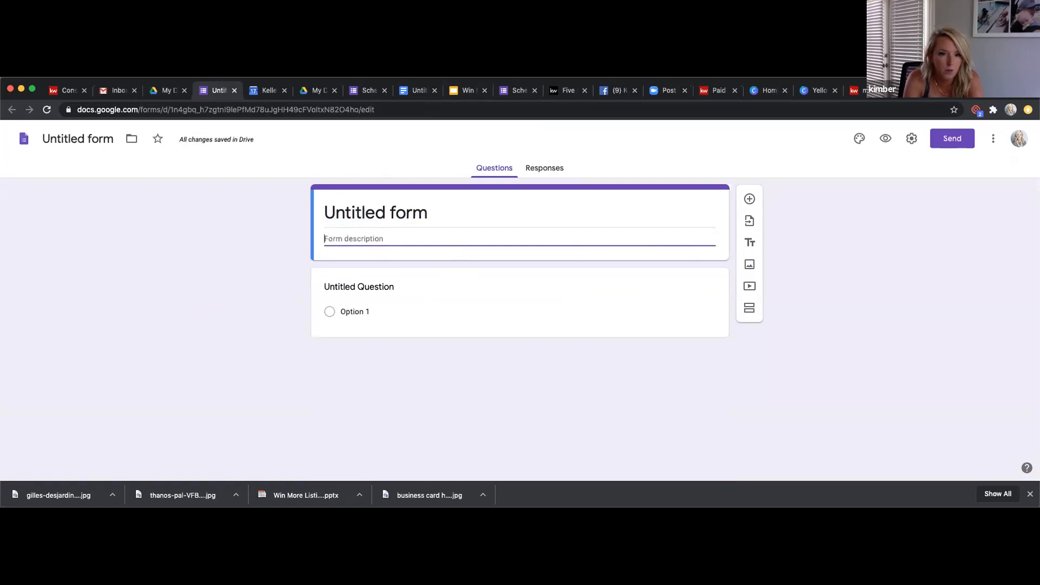
Step: Try "Full Name" and "Address" as titles for the first question of the untitled form
click(384, 286)
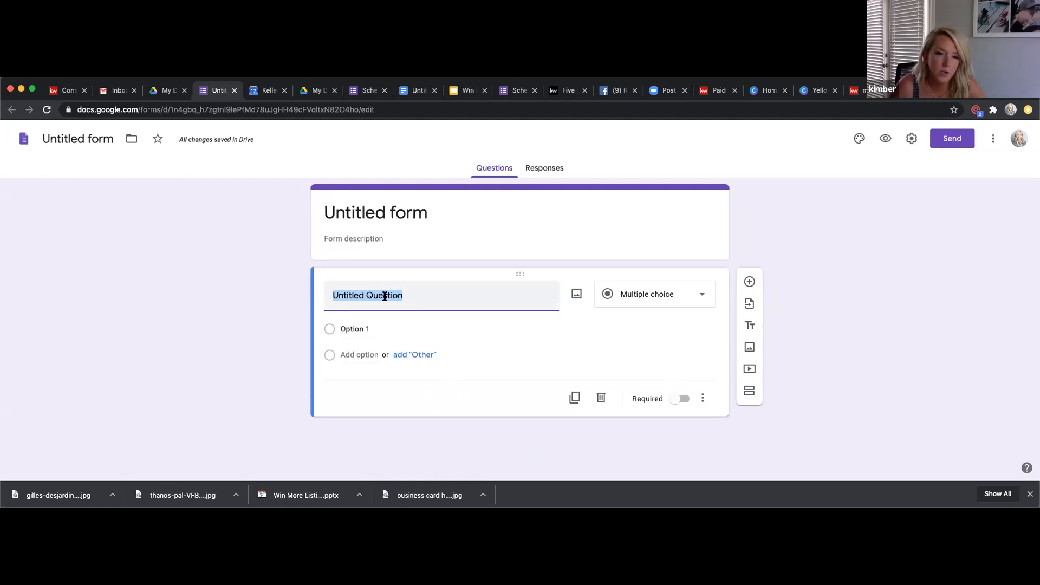
click(645, 287)
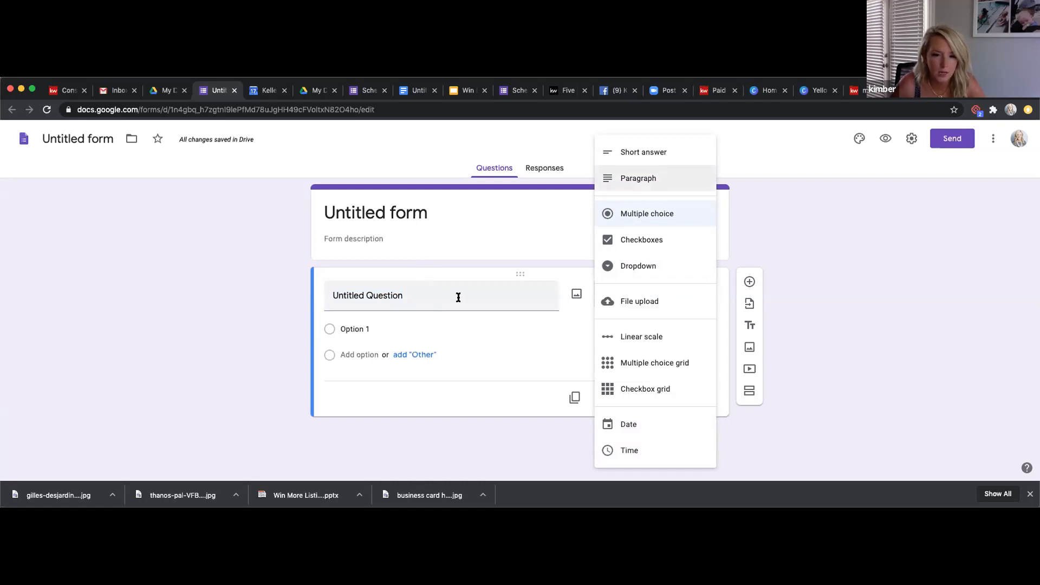
click(424, 299)
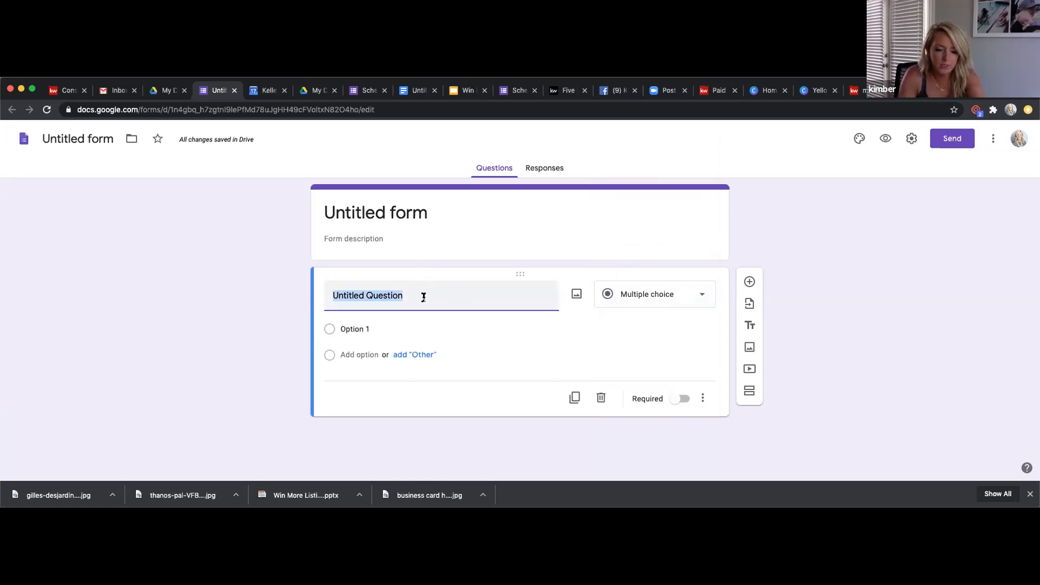
text(Full Name)
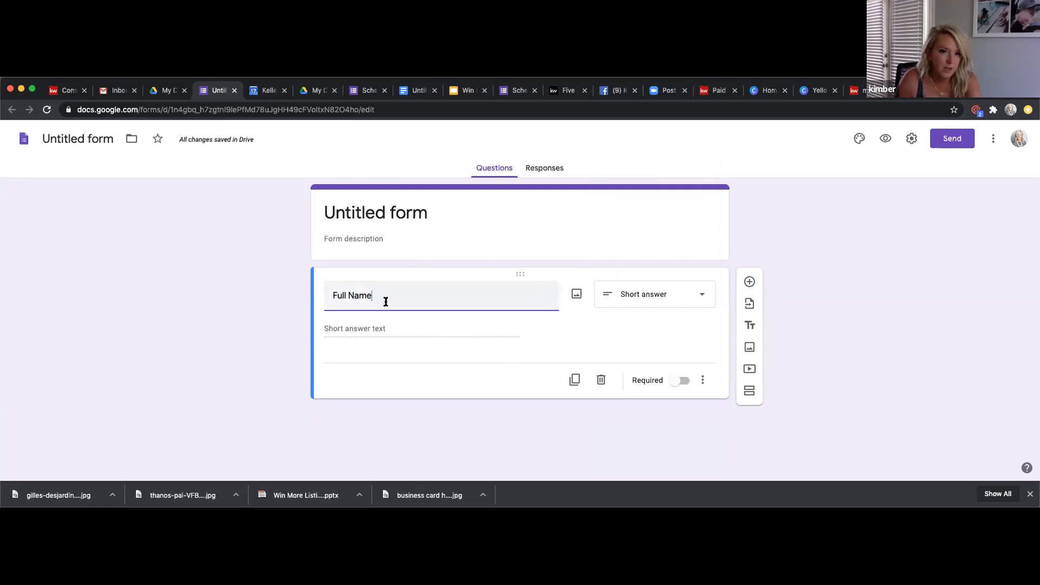
drag(383, 298, 265, 295)
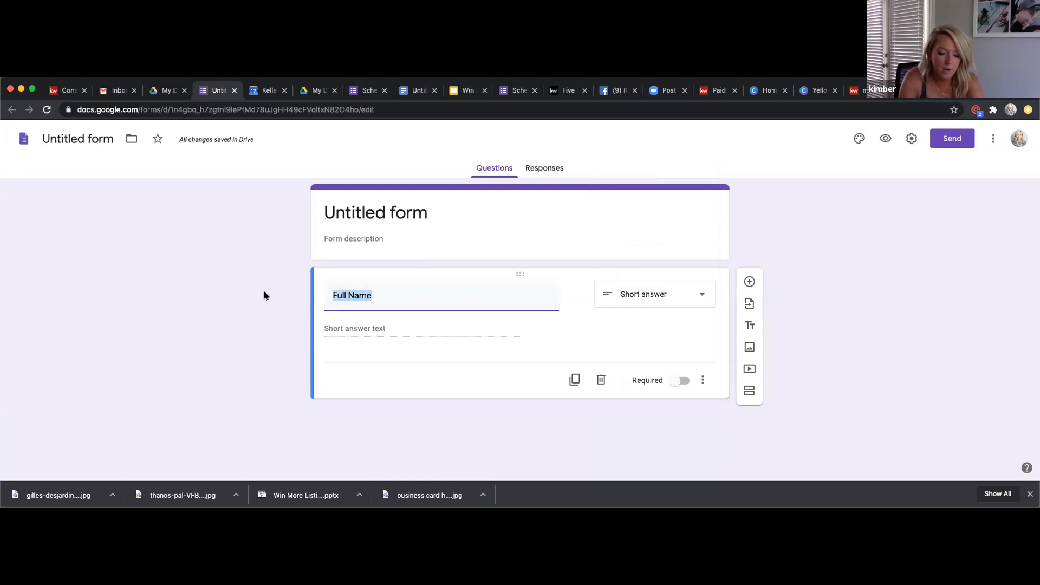
text(Address)
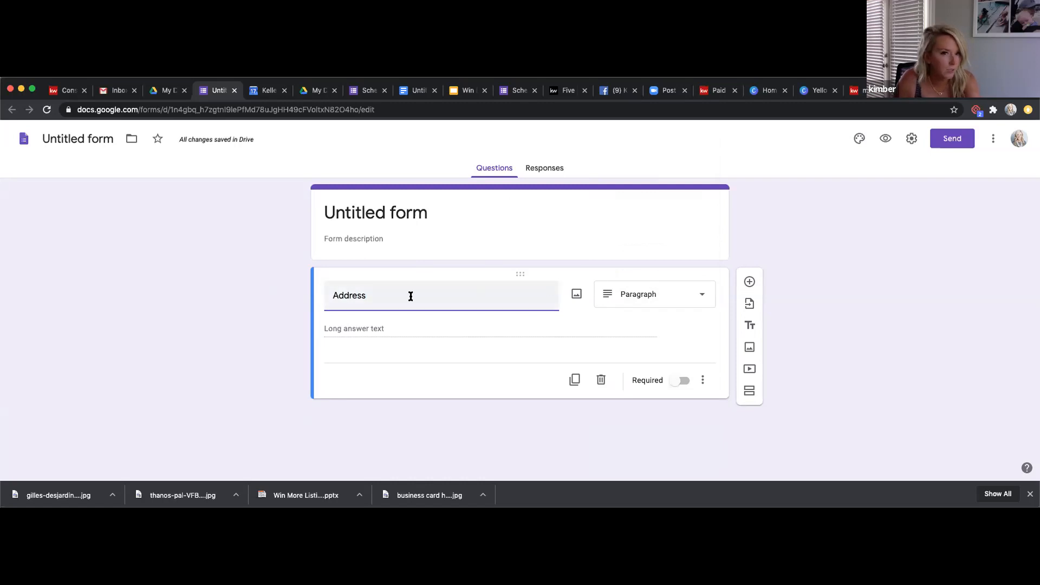
Step: Title the first question "Beds" and set its answer type to Multiple choice
drag(411, 294, 242, 277)
text(Beds)
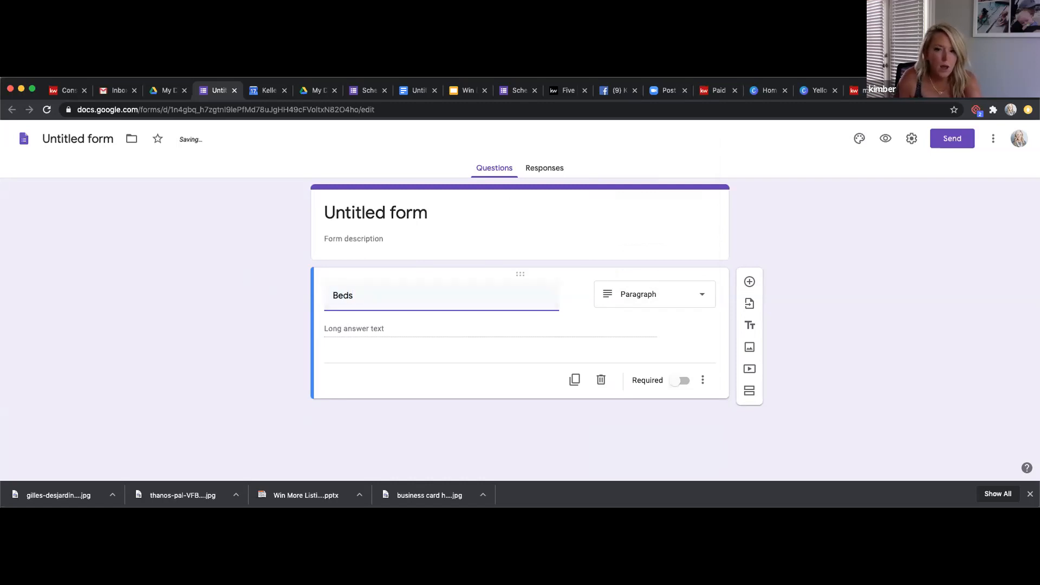
key(Tab)
click(657, 299)
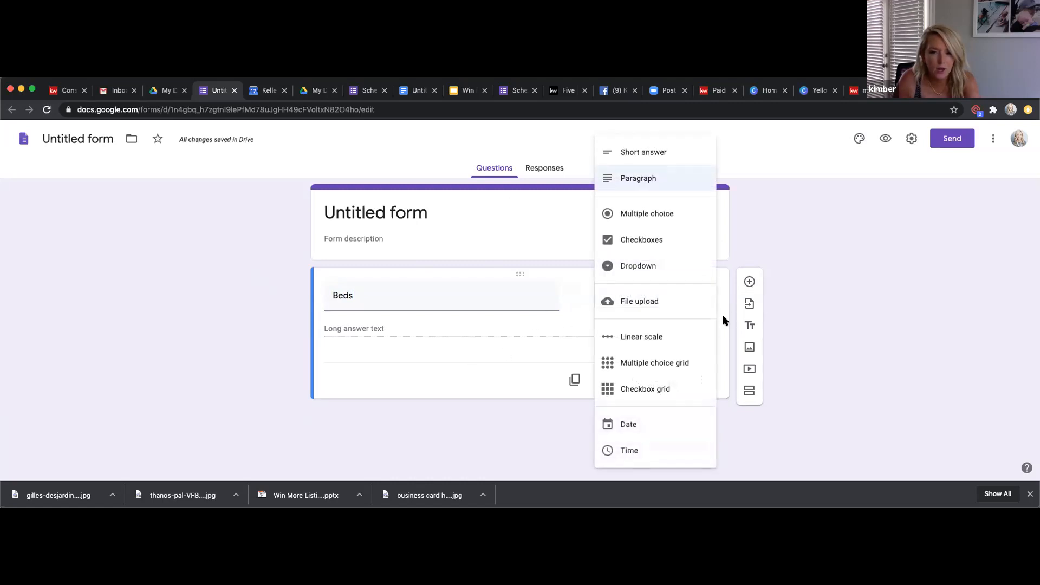
click(638, 217)
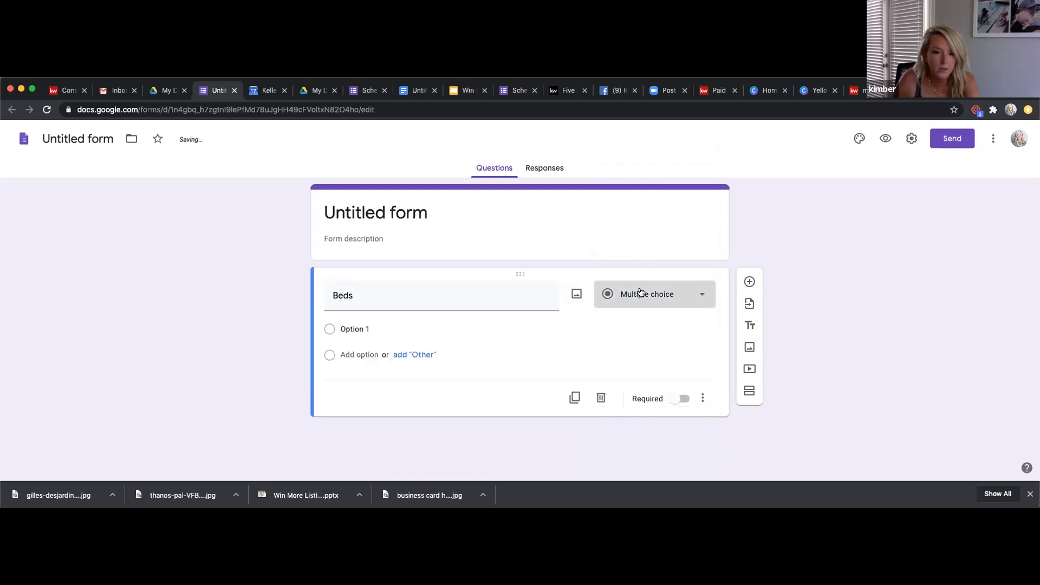
click(640, 295)
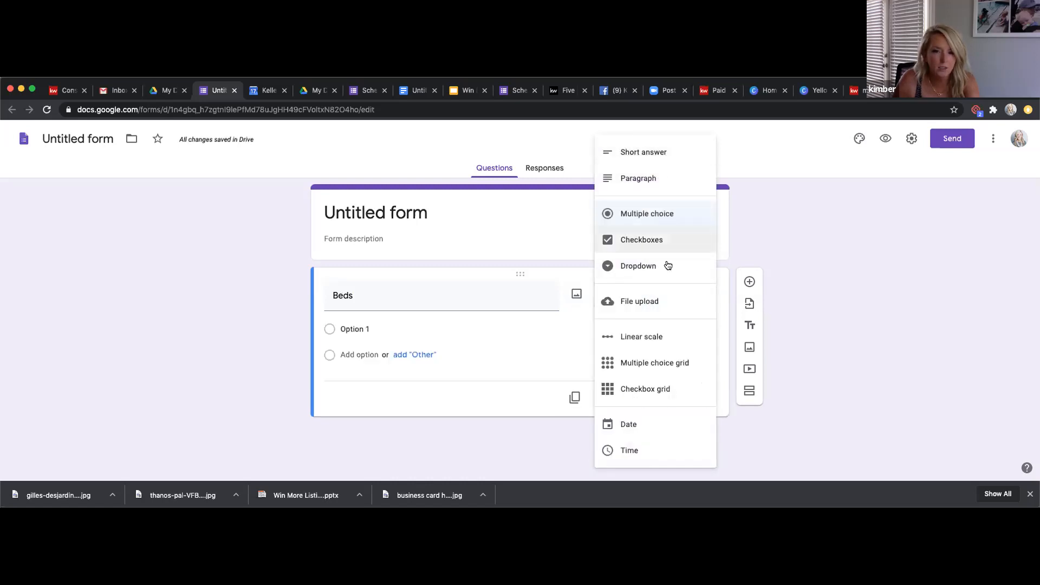
click(561, 338)
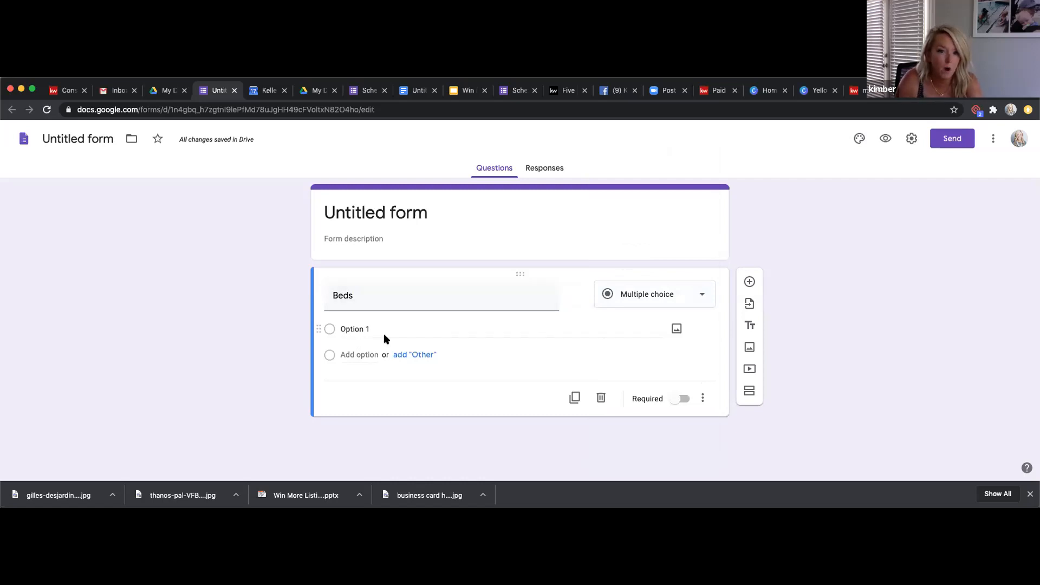
Step: Add 1, 2, 3 and 4 as the answer options of the Beds question
click(501, 332)
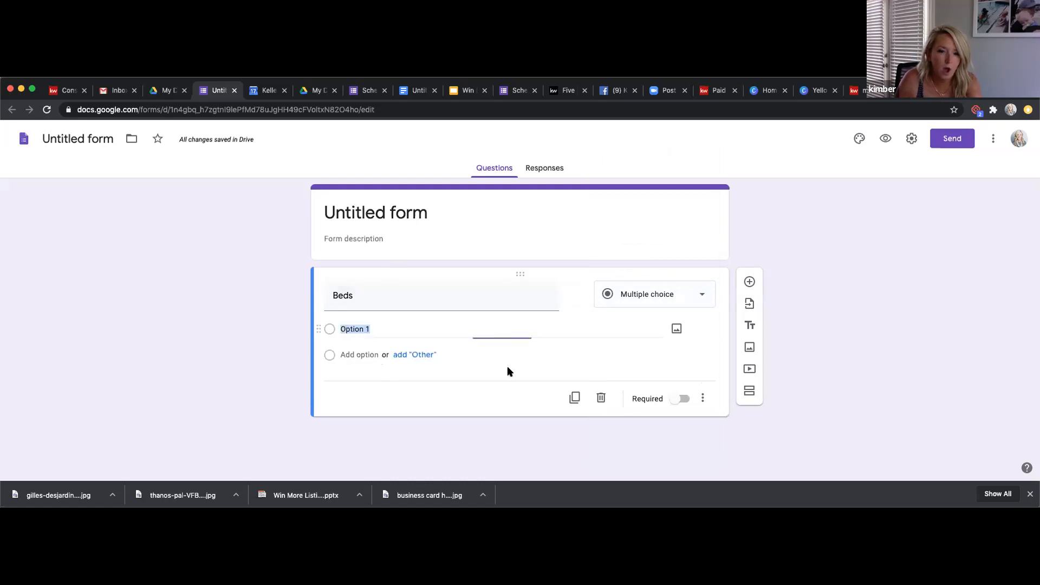
text(1)
click(357, 374)
text(2)
click(351, 399)
text(3)
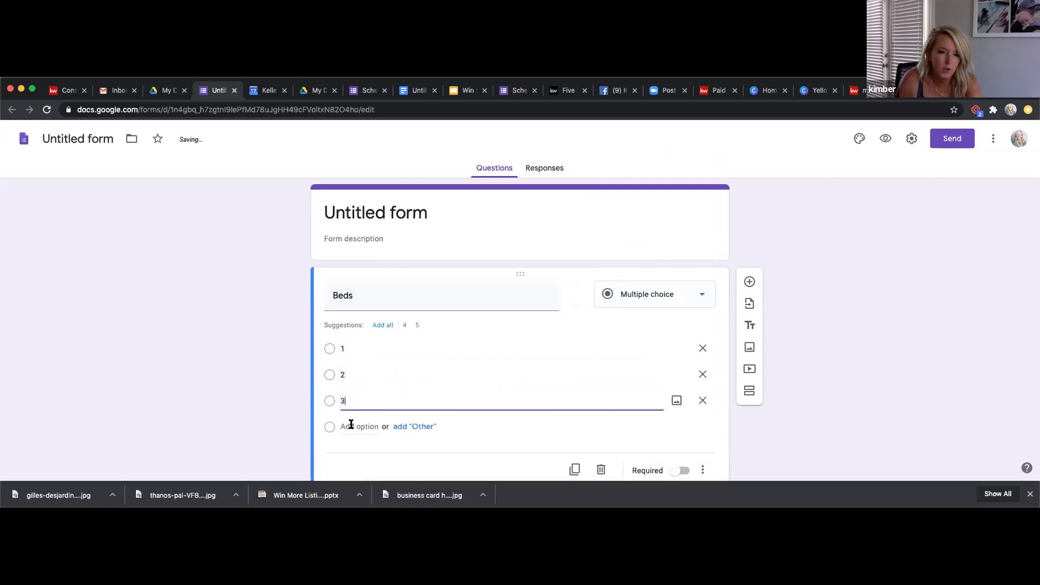
click(349, 425)
text(4)
click(941, 316)
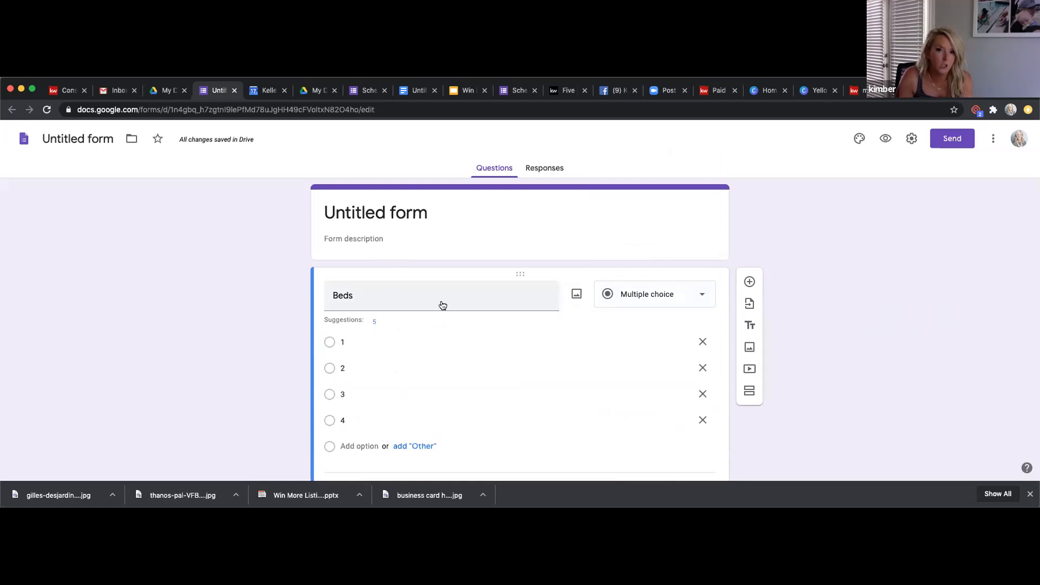
Step: Add a blank question below Beds and make the Beds question required
scroll(630, 358, down, 2)
scroll(750, 244, up, 1)
click(750, 225)
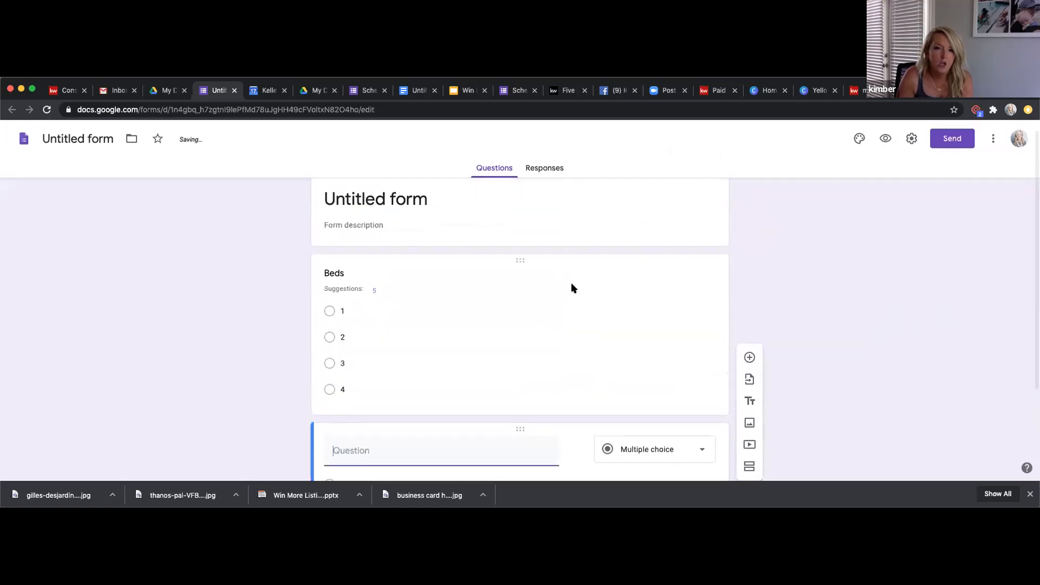
click(571, 282)
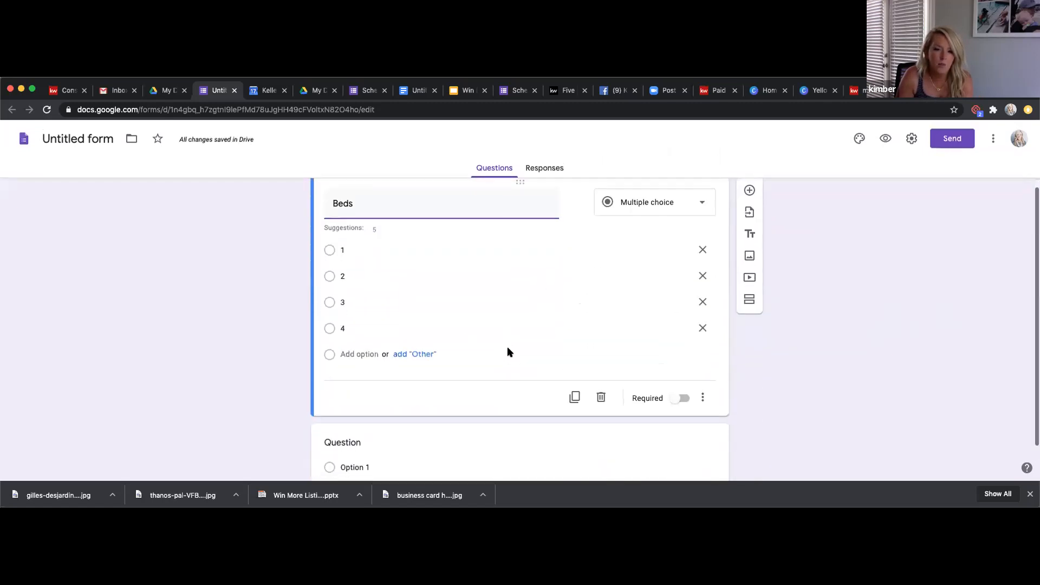
click(682, 399)
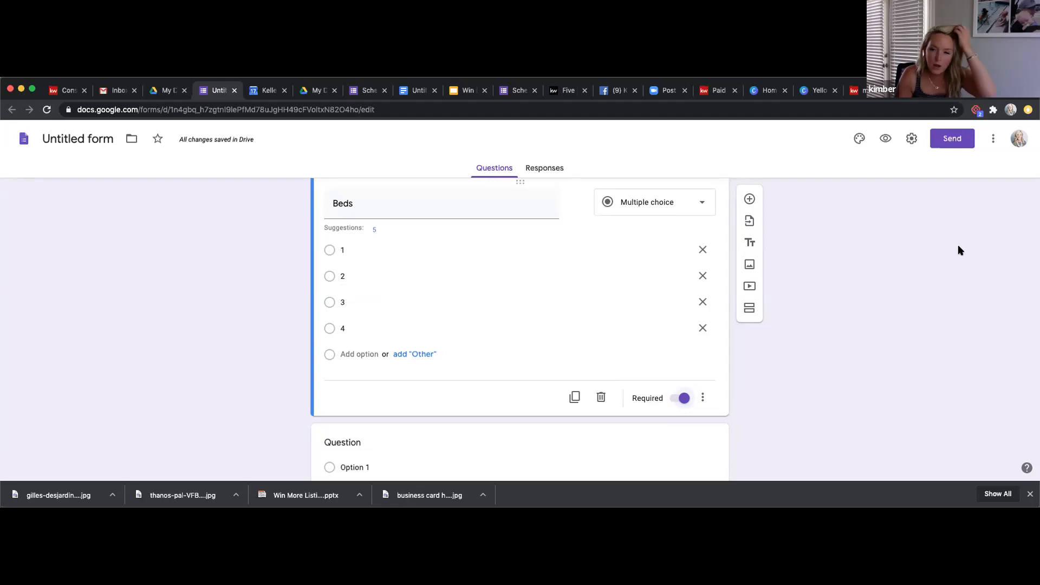
scroll(926, 248, up, 2)
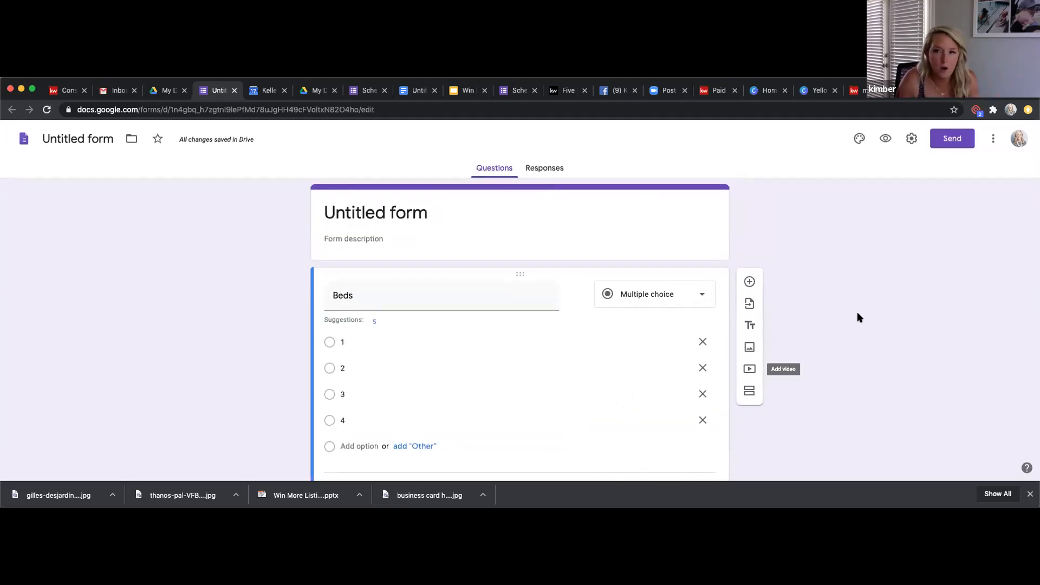
Step: Set the form's theme color to orange after trying red, and its background color to gray
click(865, 138)
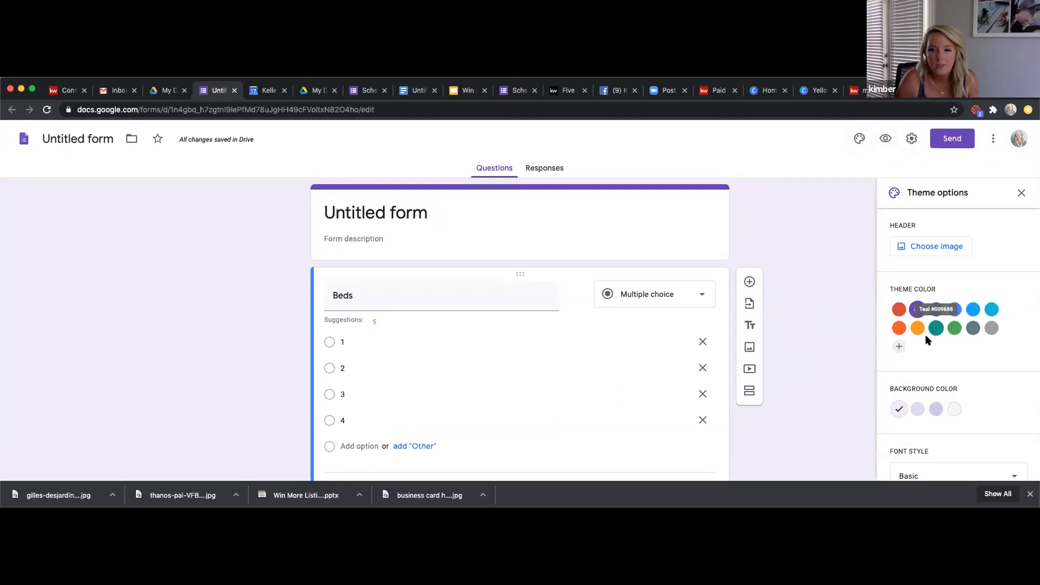
click(900, 311)
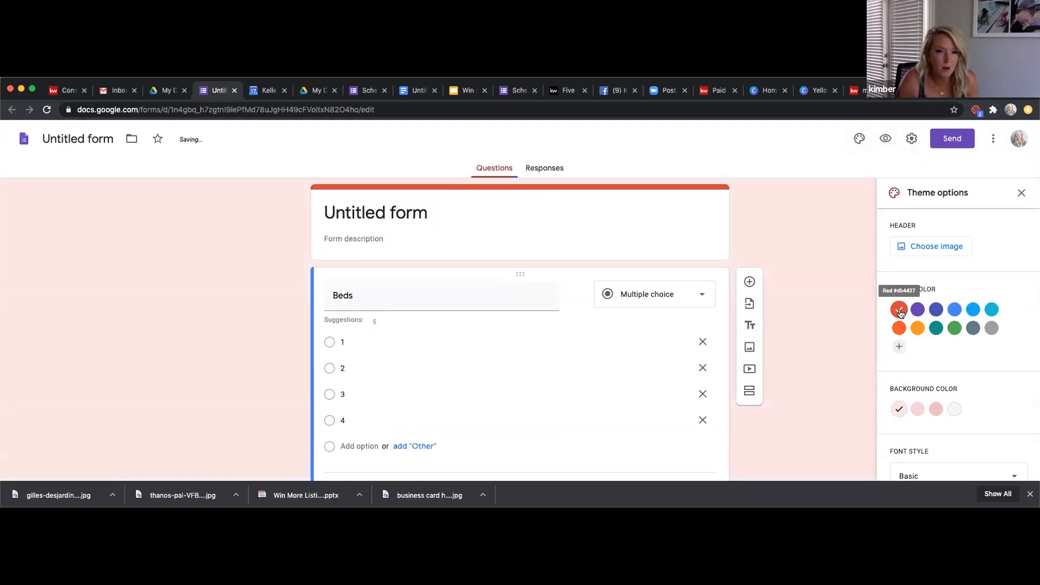
click(917, 331)
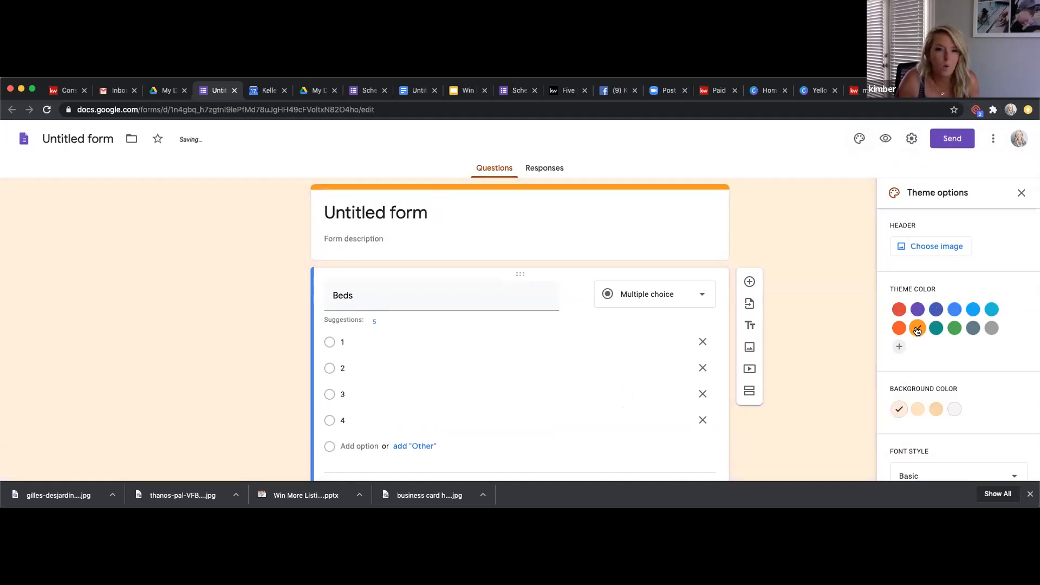
scroll(954, 384, down, 2)
click(954, 387)
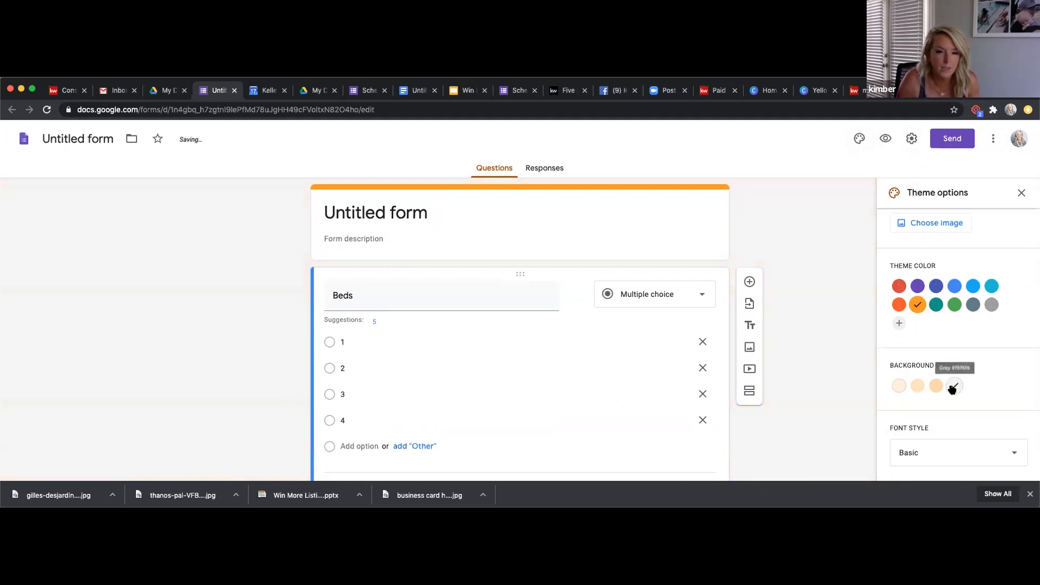
Step: Change the form's theme color to blue-gray, keeping its default background shade, and close the theme options
click(973, 305)
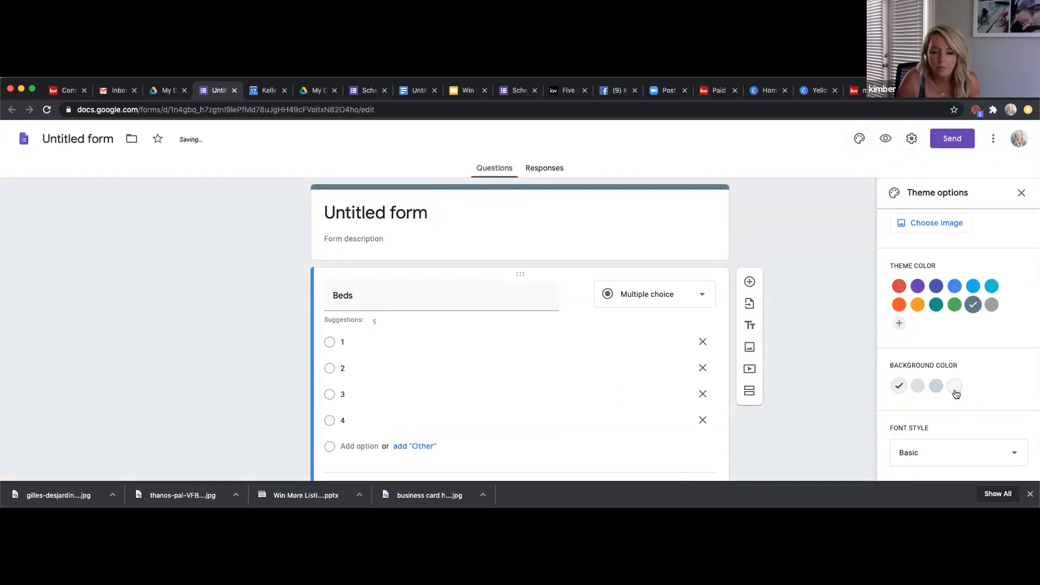
scroll(967, 350, up, 1)
scroll(967, 353, up, 1)
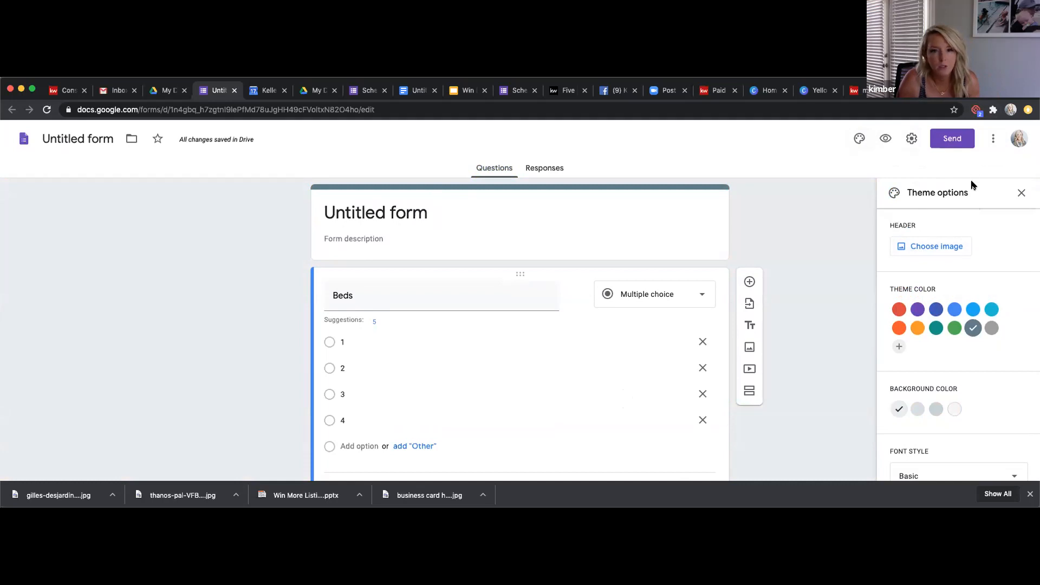
click(1021, 194)
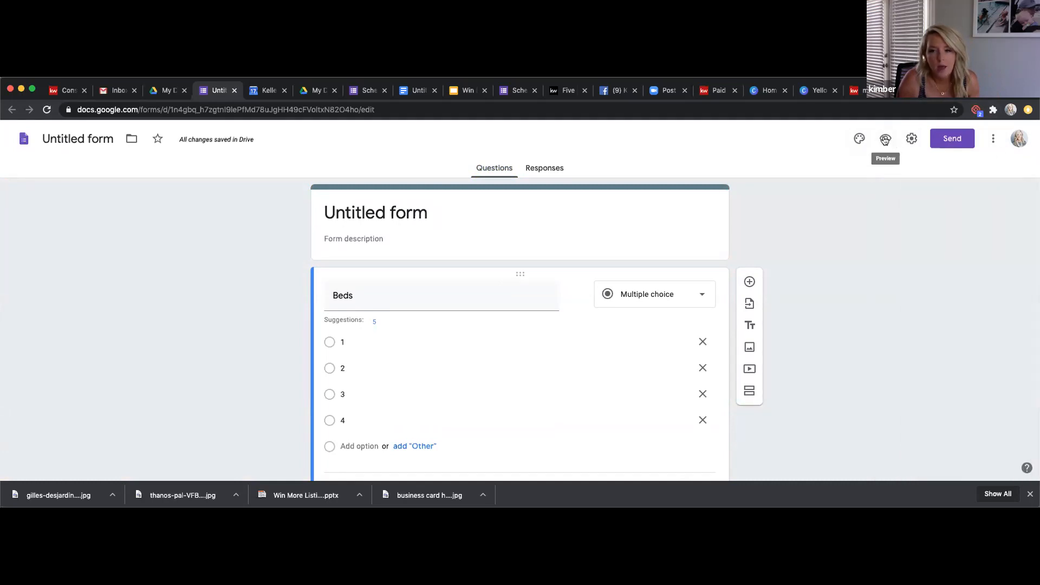
Step: Preview the form with its Beds question as respondents see it, and close the preview
click(885, 140)
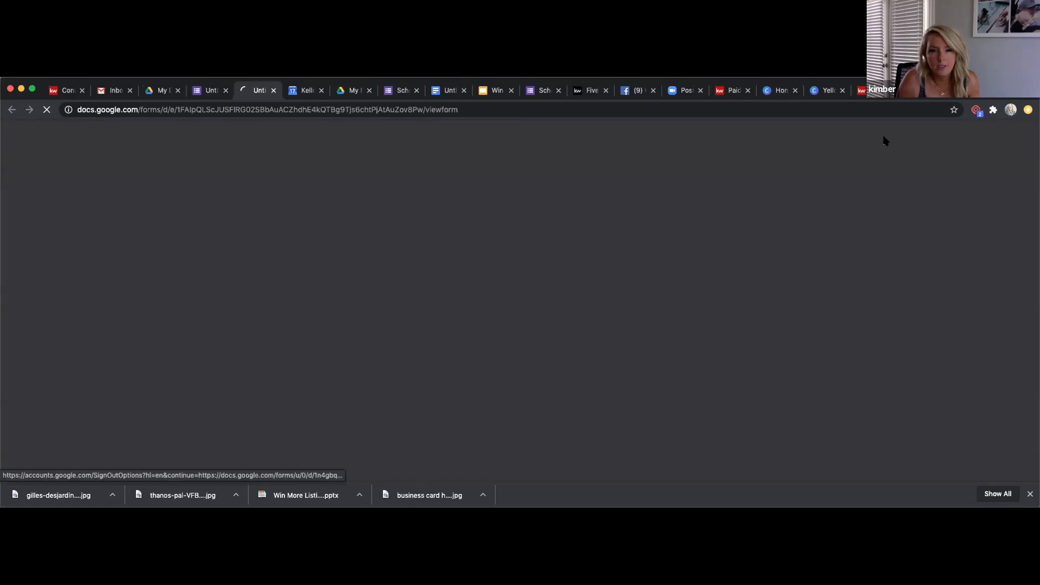
scroll(548, 224, up, 1)
scroll(549, 224, down, 1)
scroll(549, 224, up, 2)
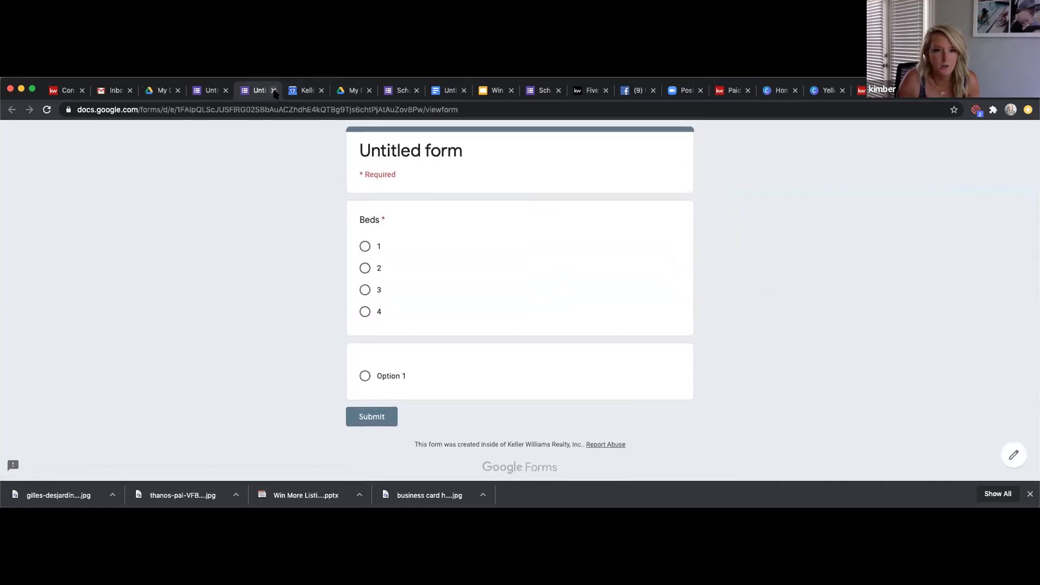
click(274, 90)
Step: Set the form to collect email addresses, remove the Keller Williams Realty user restriction and the link to submit another response, and save
click(912, 138)
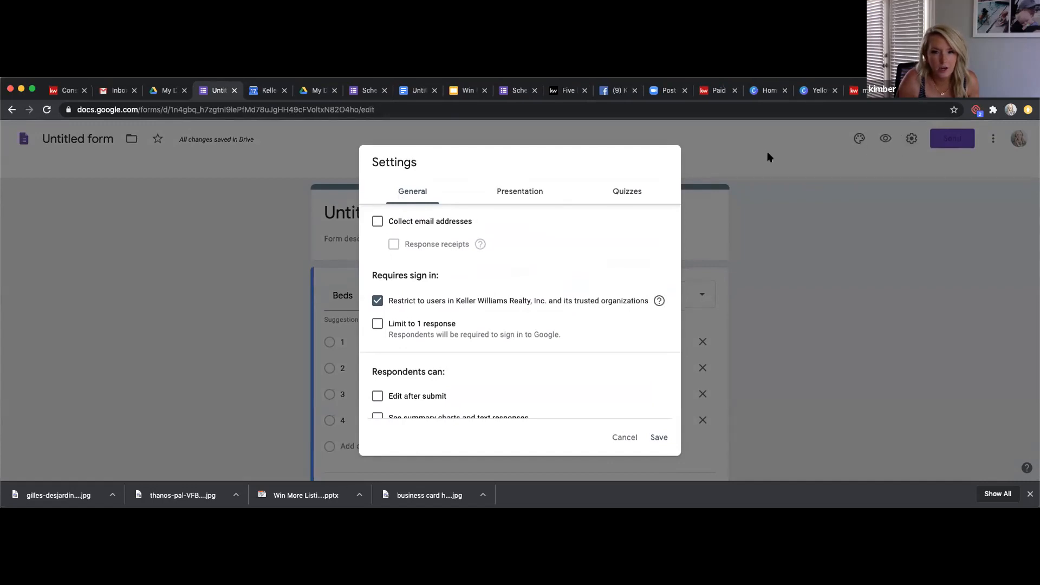
click(377, 222)
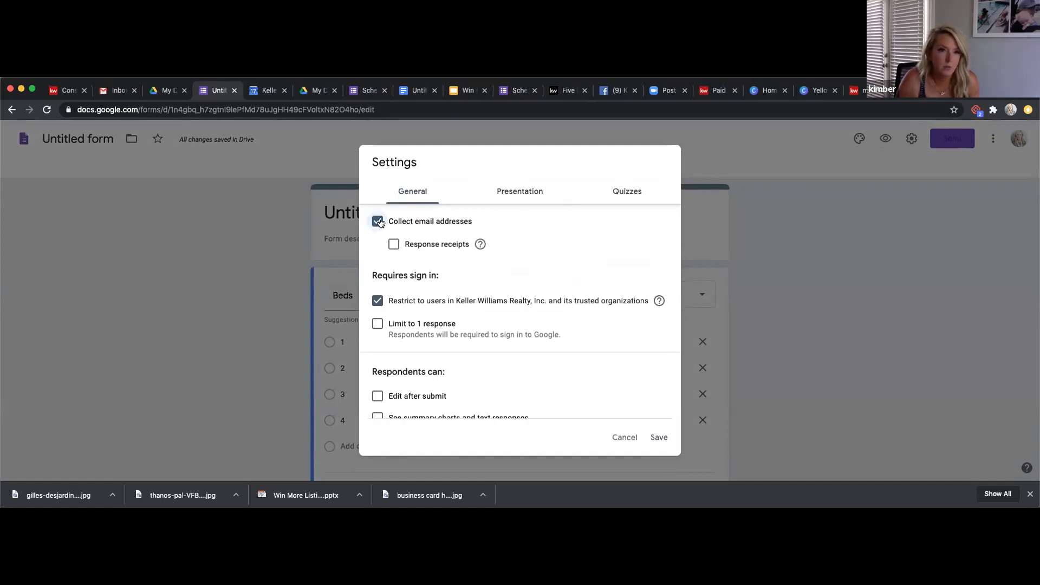
click(377, 301)
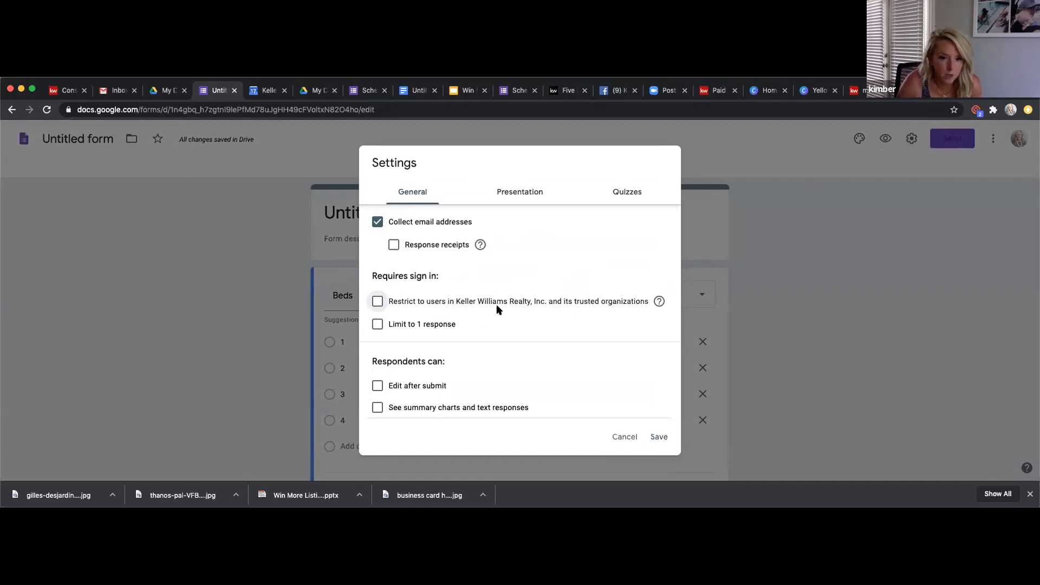
click(517, 190)
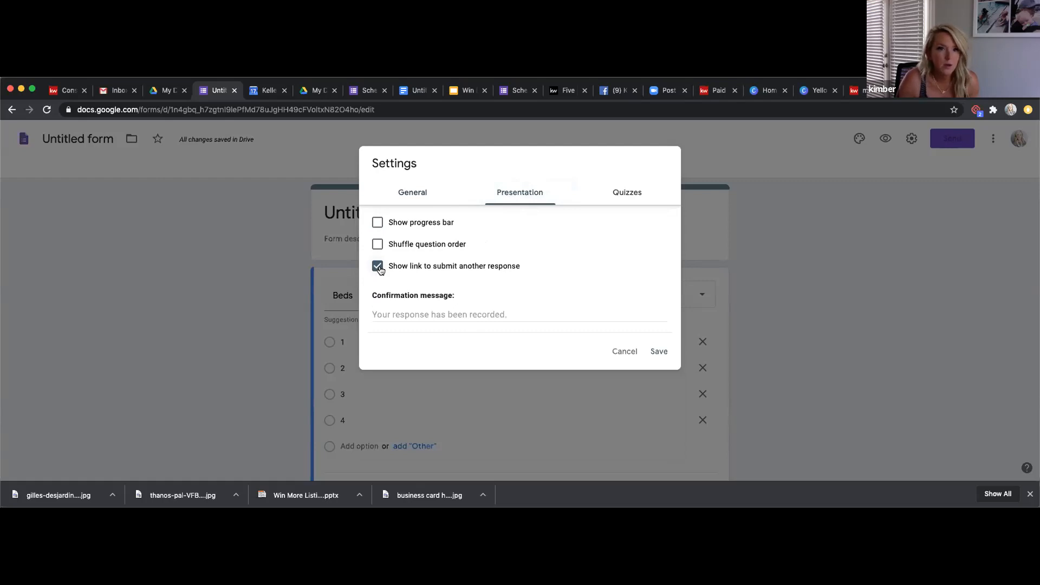
click(379, 268)
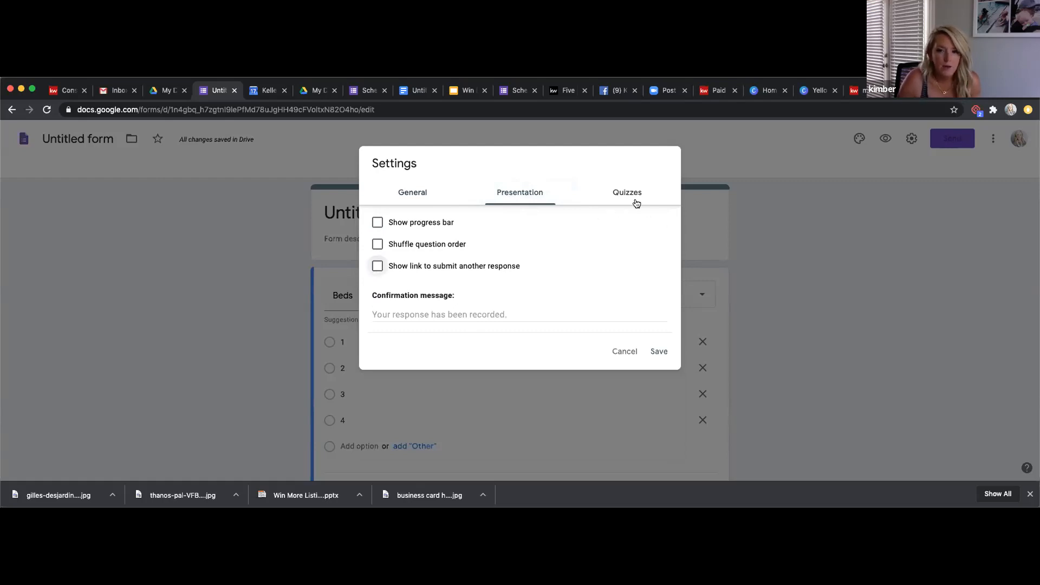
click(658, 353)
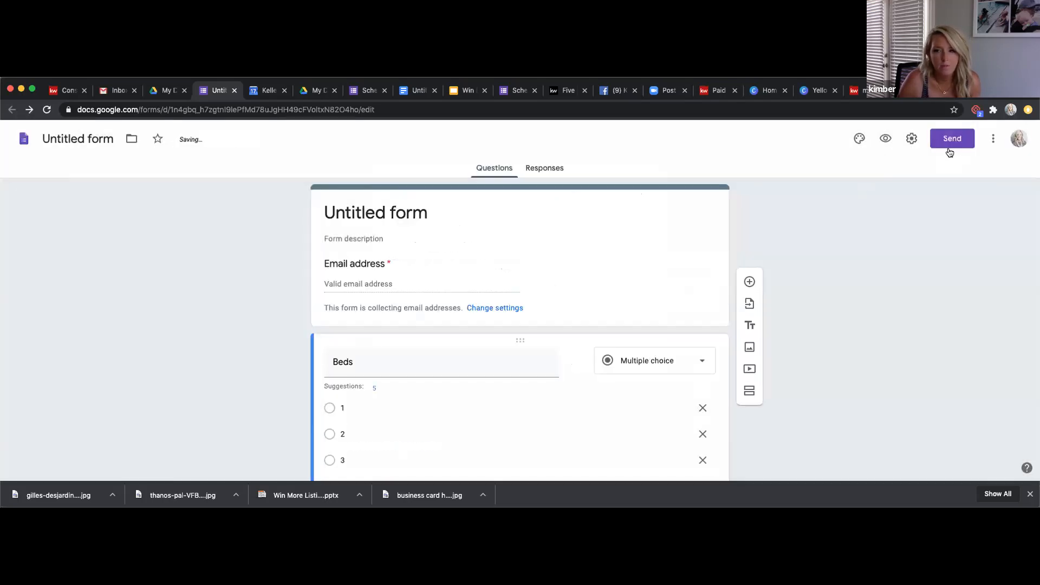
Step: Generate a shortened share link for the form and select it in the Send form dialog
click(952, 142)
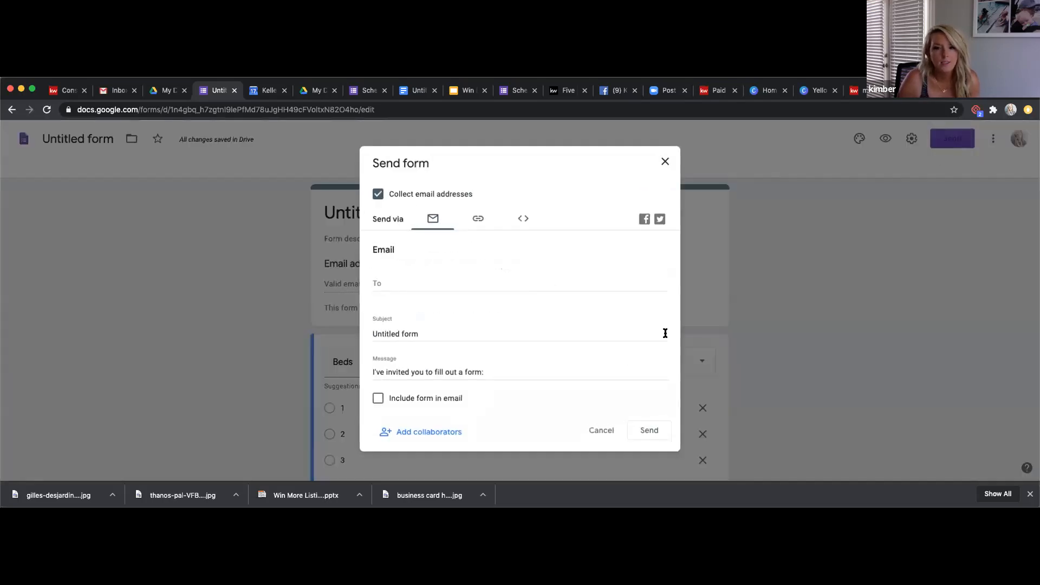
click(481, 219)
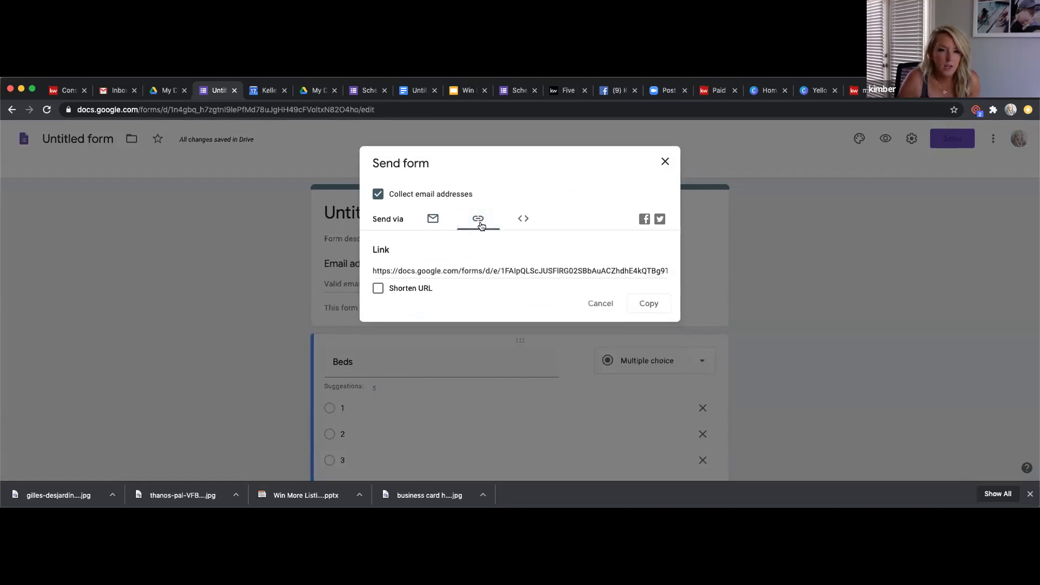
click(378, 289)
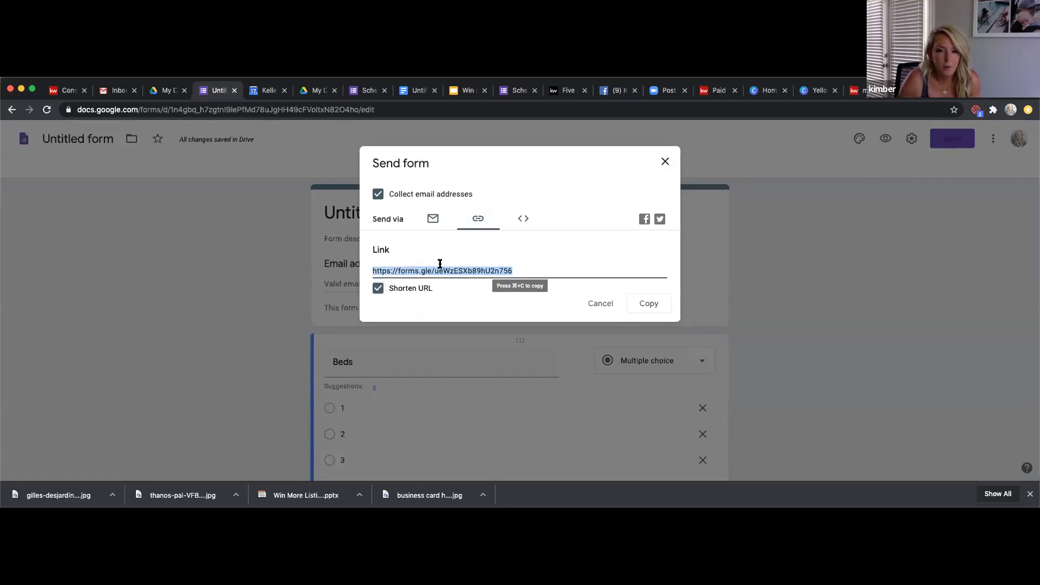
right_click(469, 271)
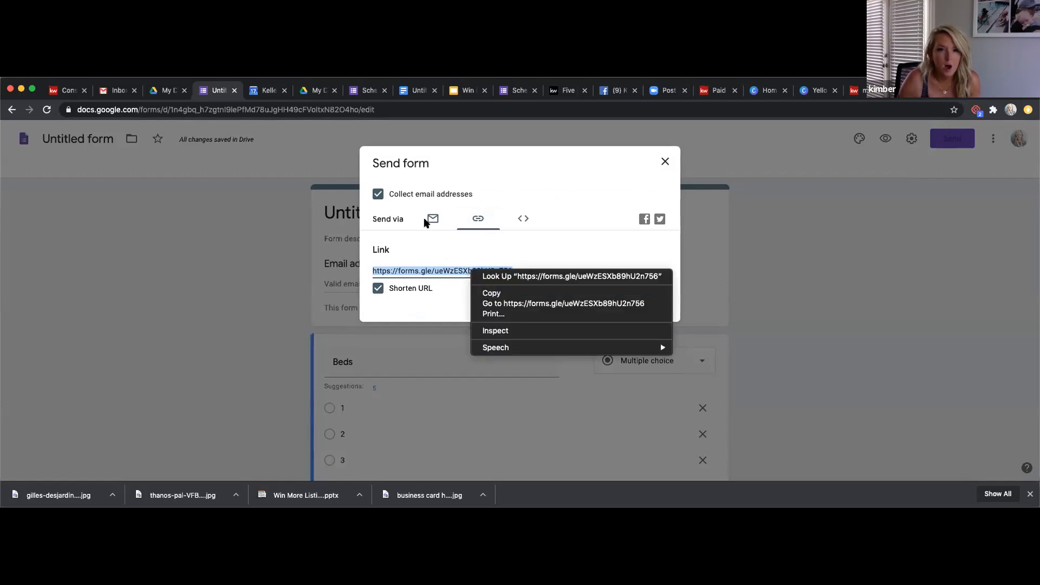
click(584, 168)
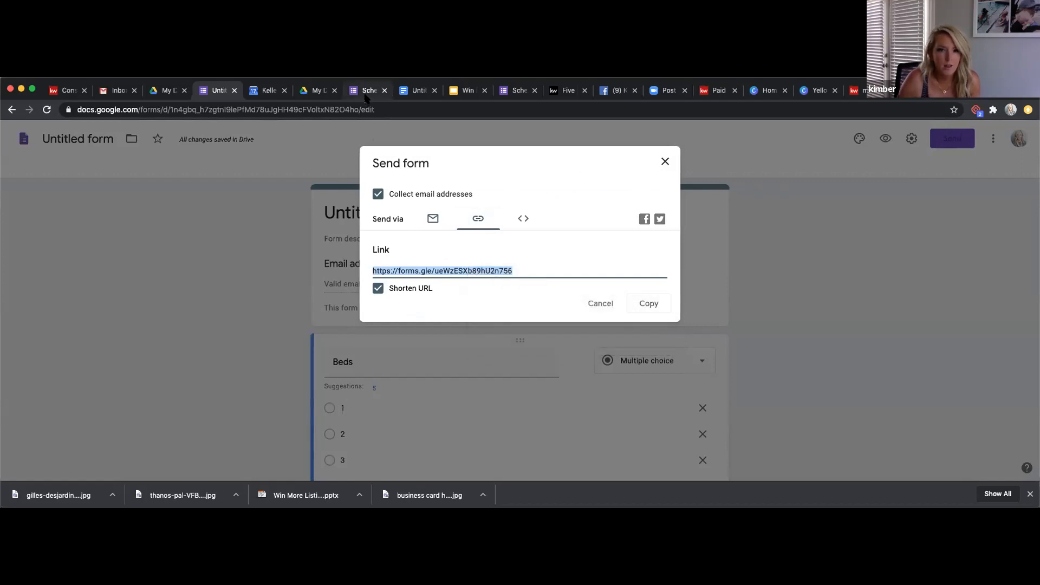
click(368, 91)
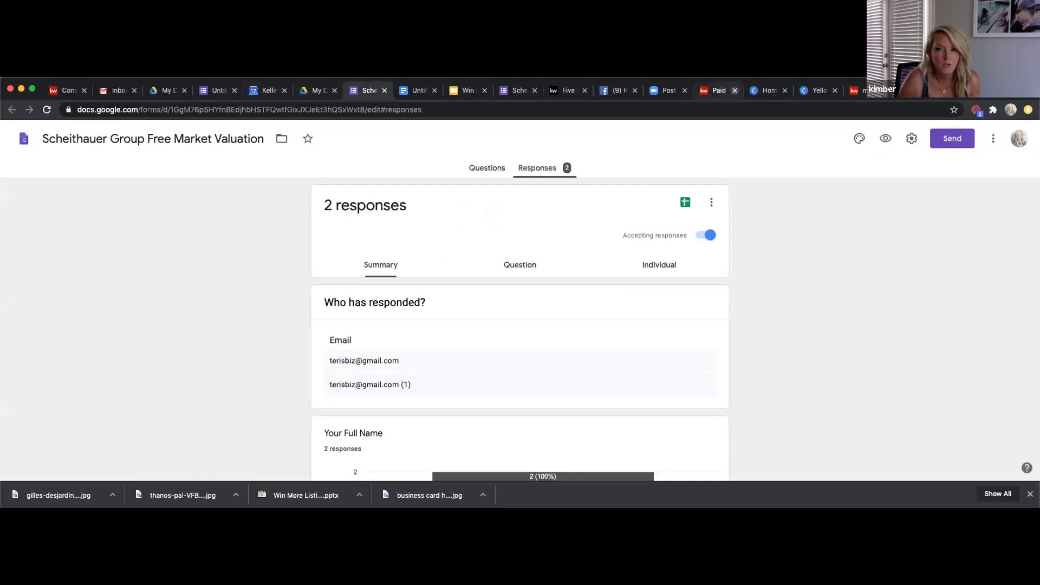
click(718, 93)
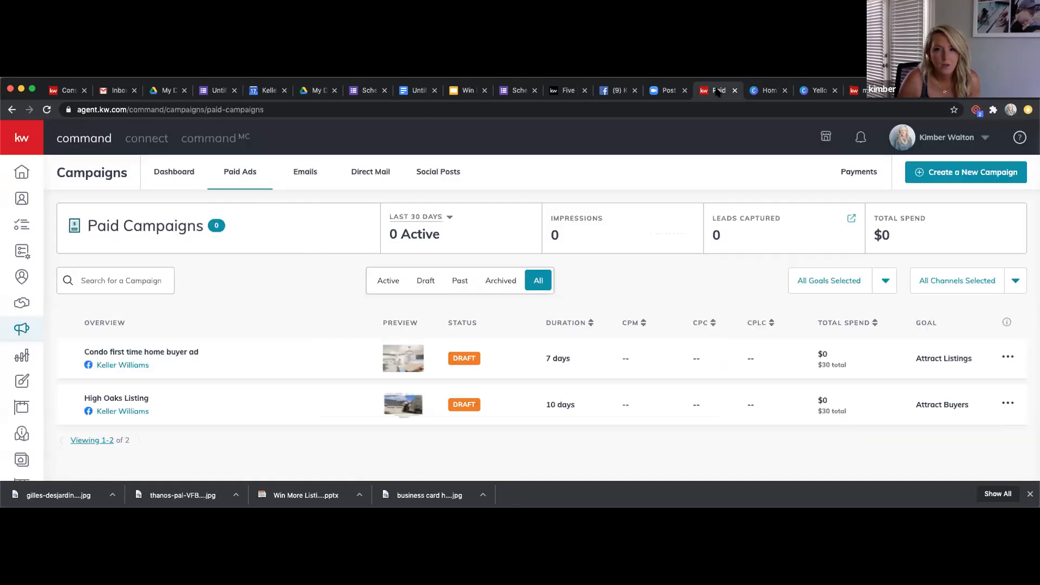
click(221, 93)
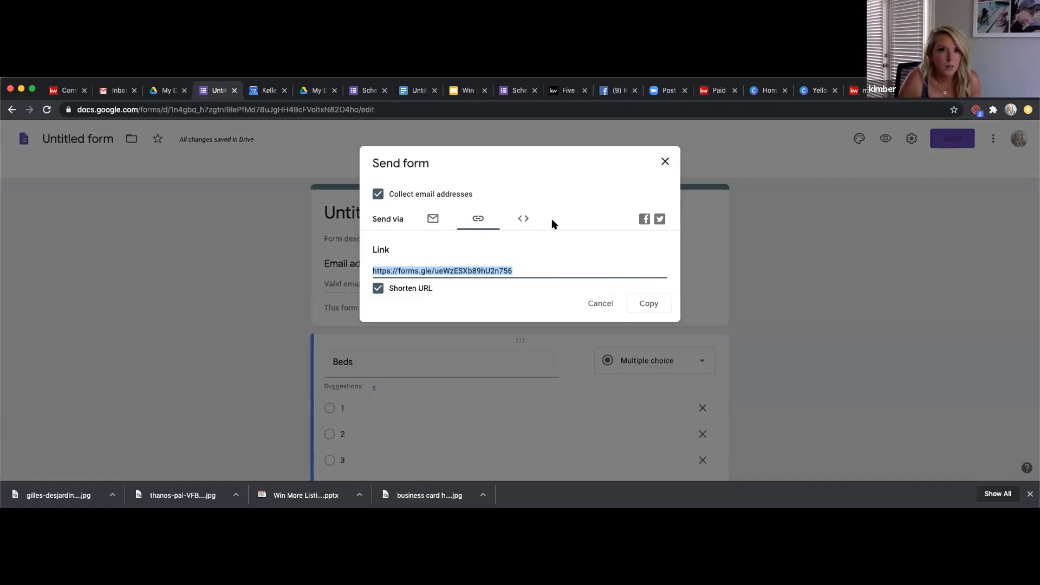
click(769, 90)
click(711, 93)
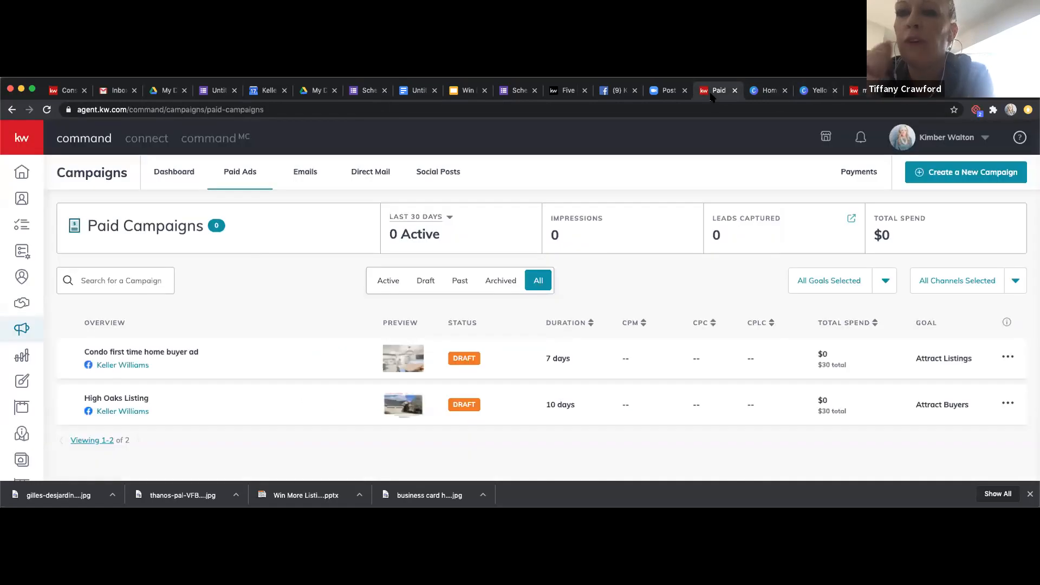
click(218, 92)
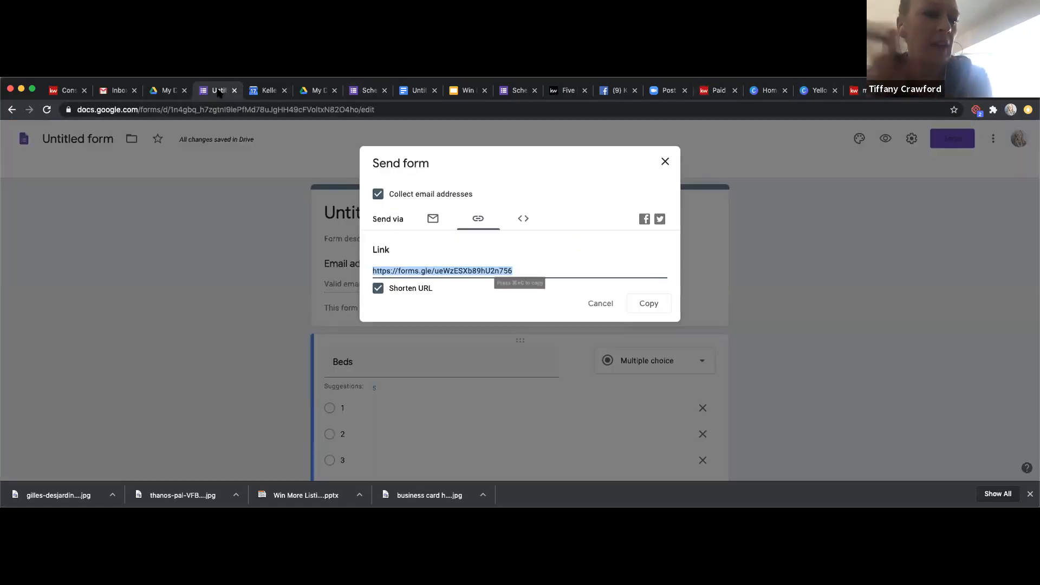
click(666, 161)
Step: Check the response options and the questions of the Scheithauer Group Free Market Valuation form, ending on its responses
click(366, 91)
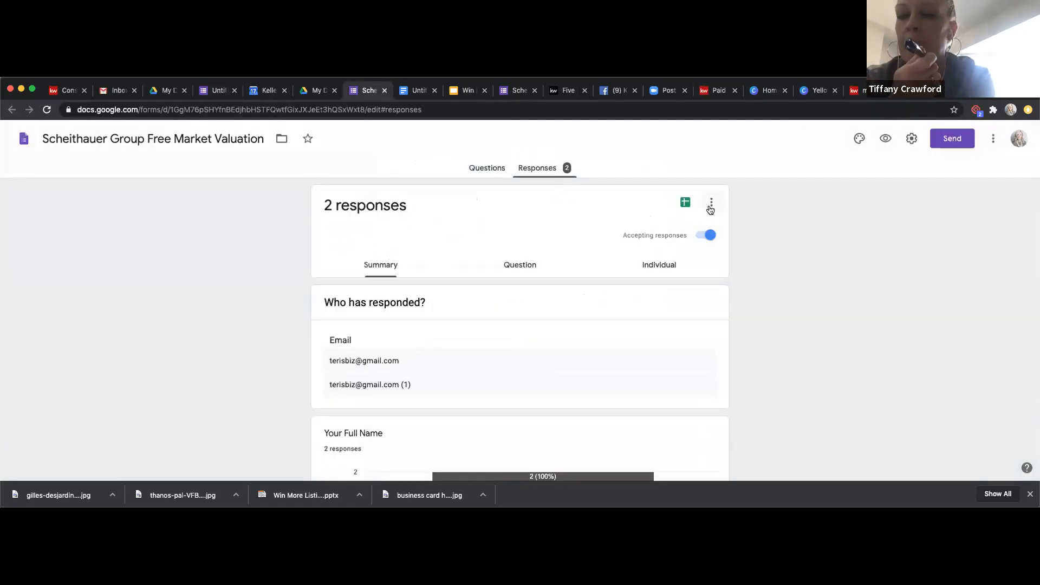
click(712, 205)
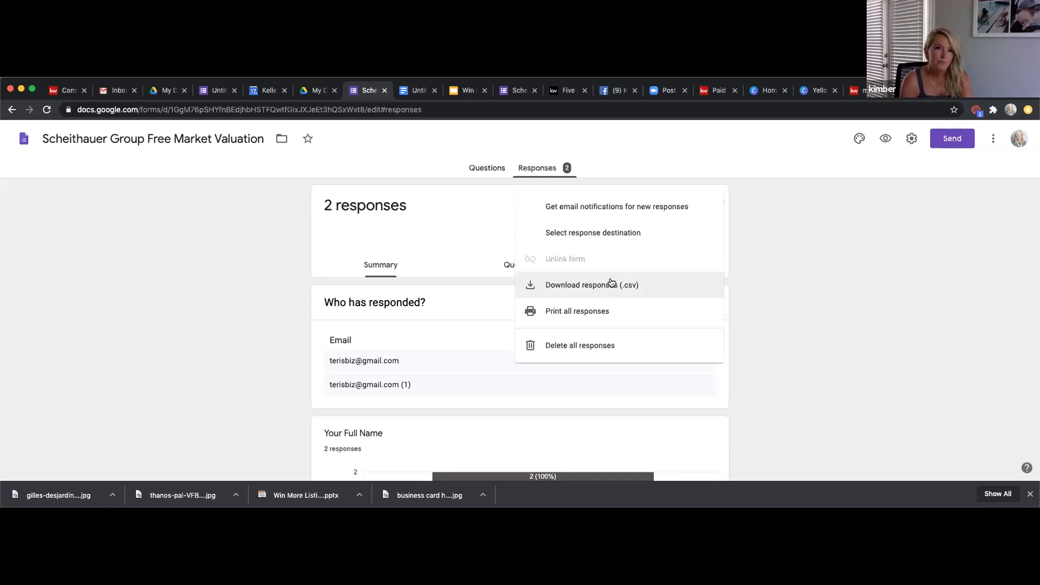
click(798, 290)
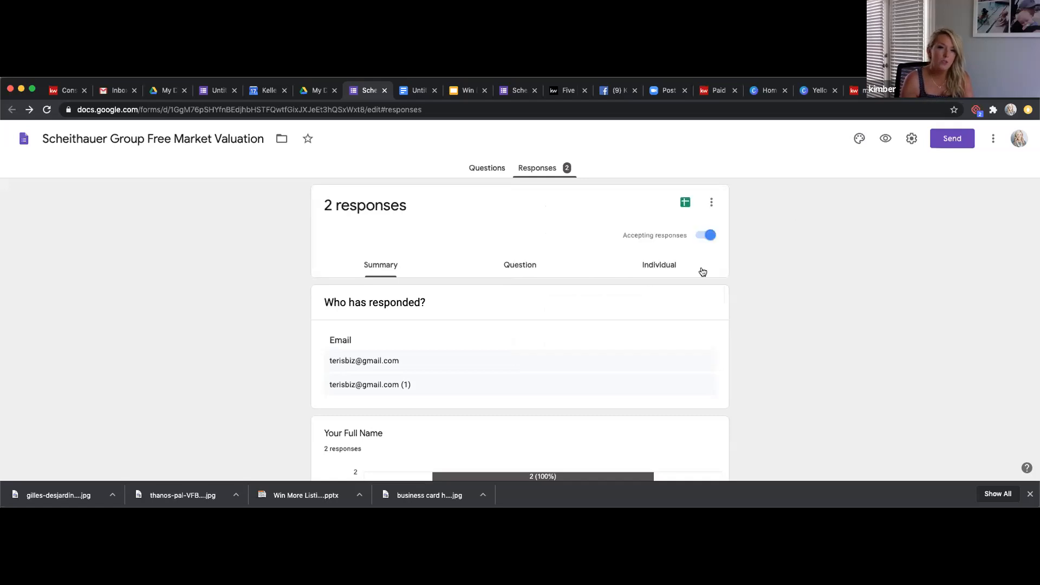
click(499, 171)
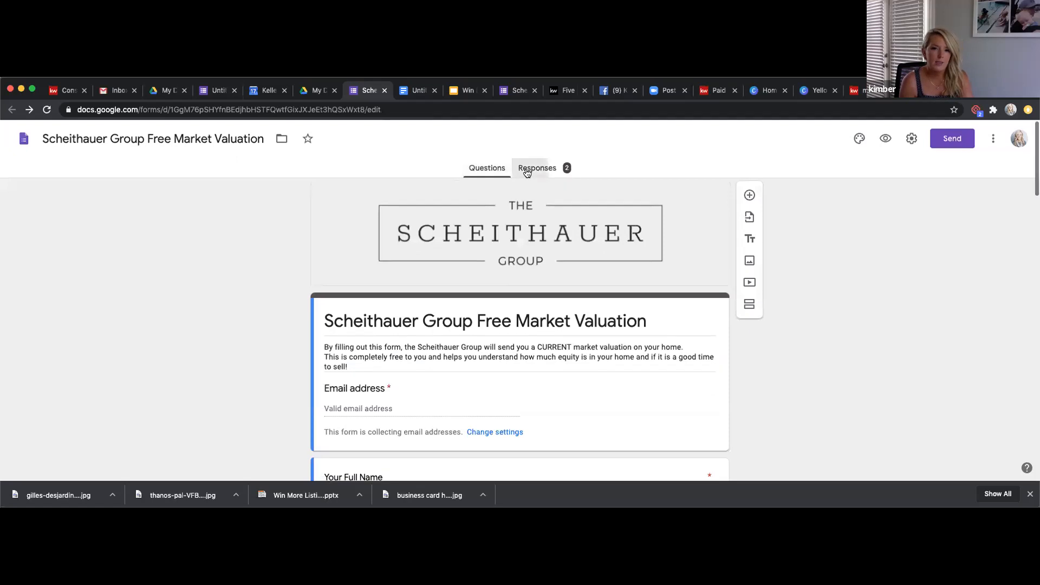
click(525, 170)
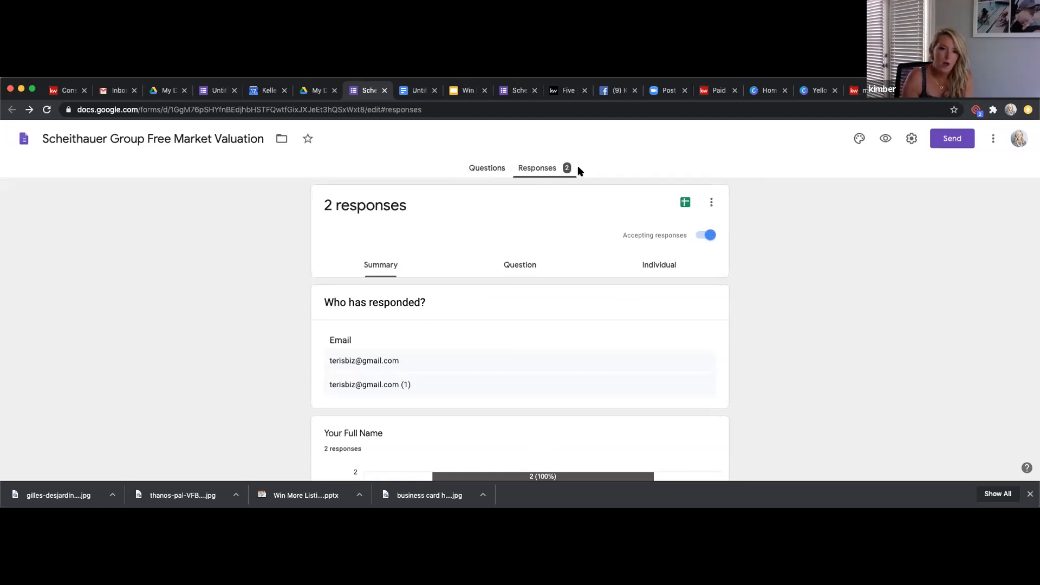
Step: Review the response summary of the market valuation form, from the contact details through Beds, Baths, Sq. Footage and Style
scroll(523, 323, down, 4)
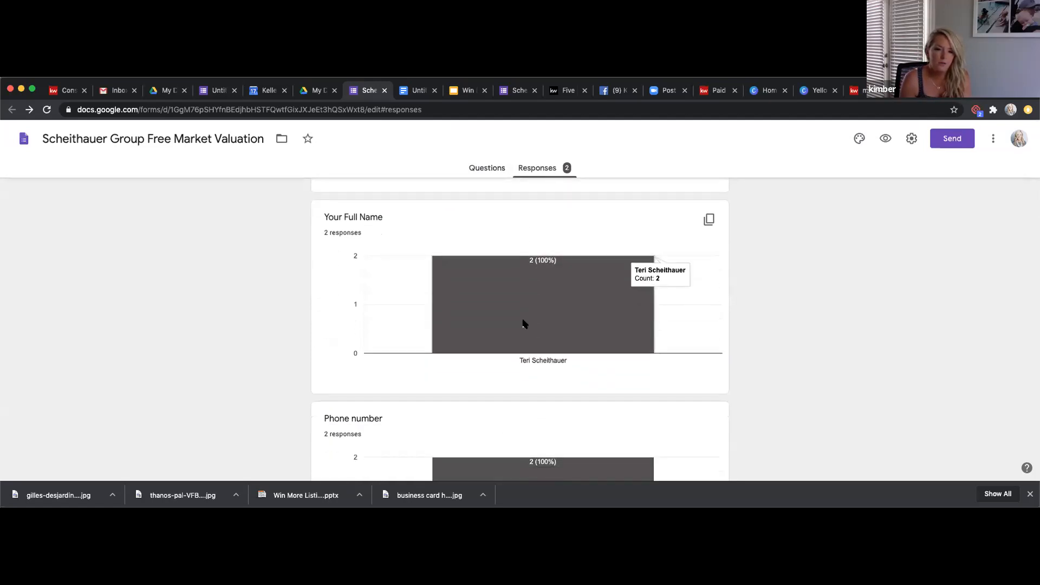
scroll(522, 324, down, 5)
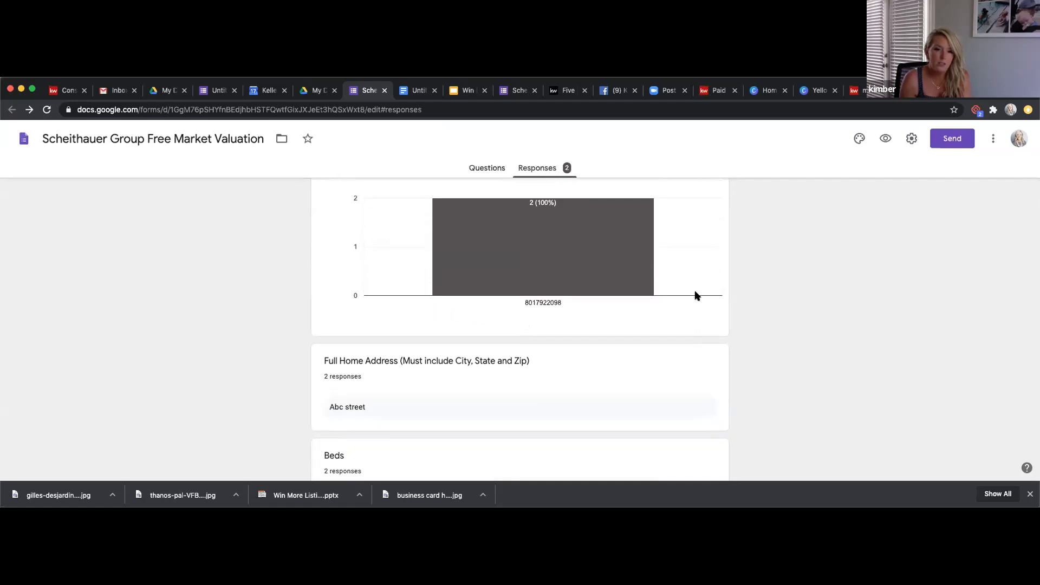
scroll(697, 295, down, 8)
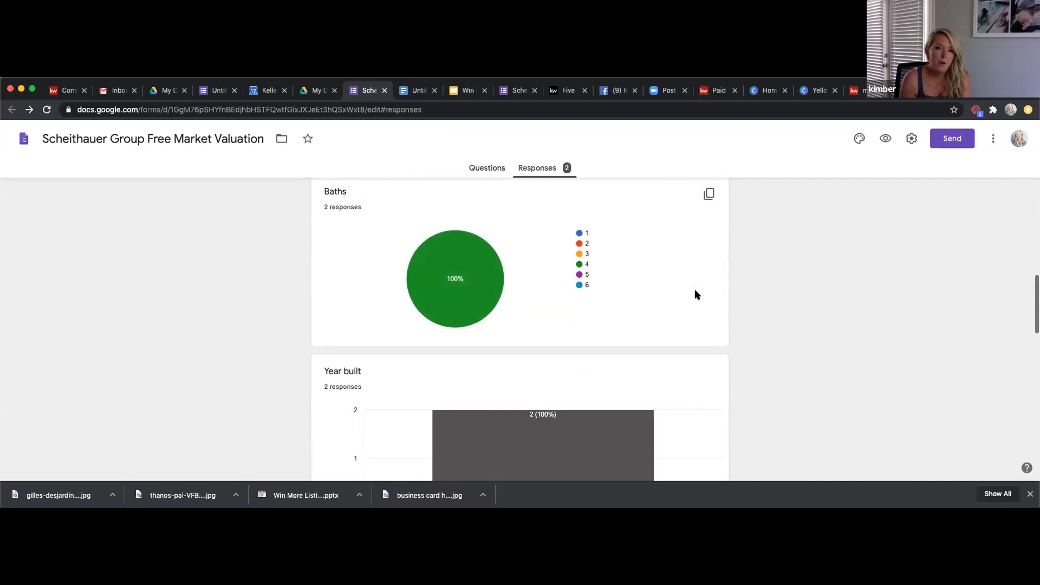
scroll(697, 294, up, 4)
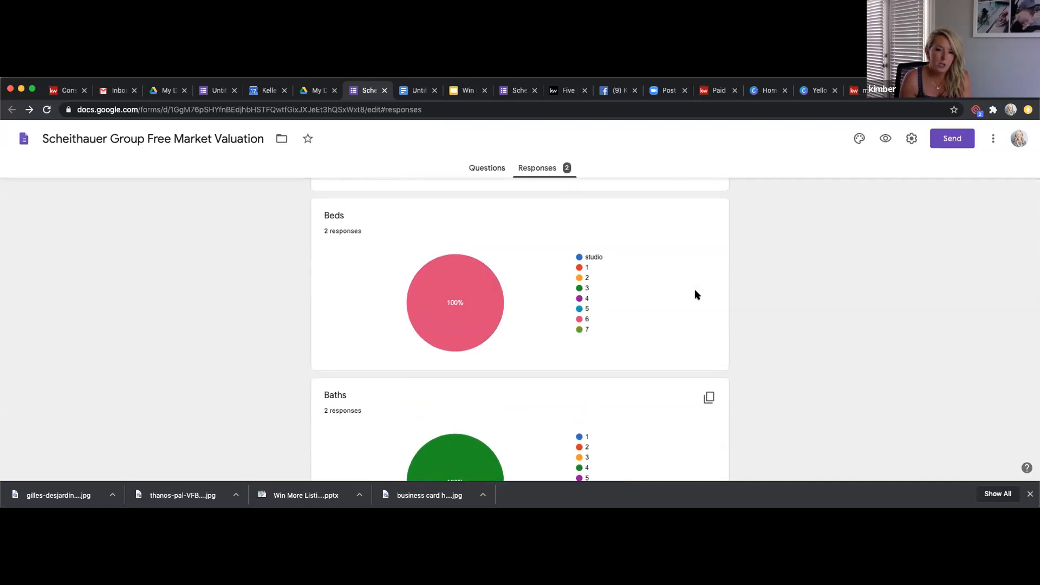
scroll(697, 294, down, 10)
scroll(696, 295, down, 8)
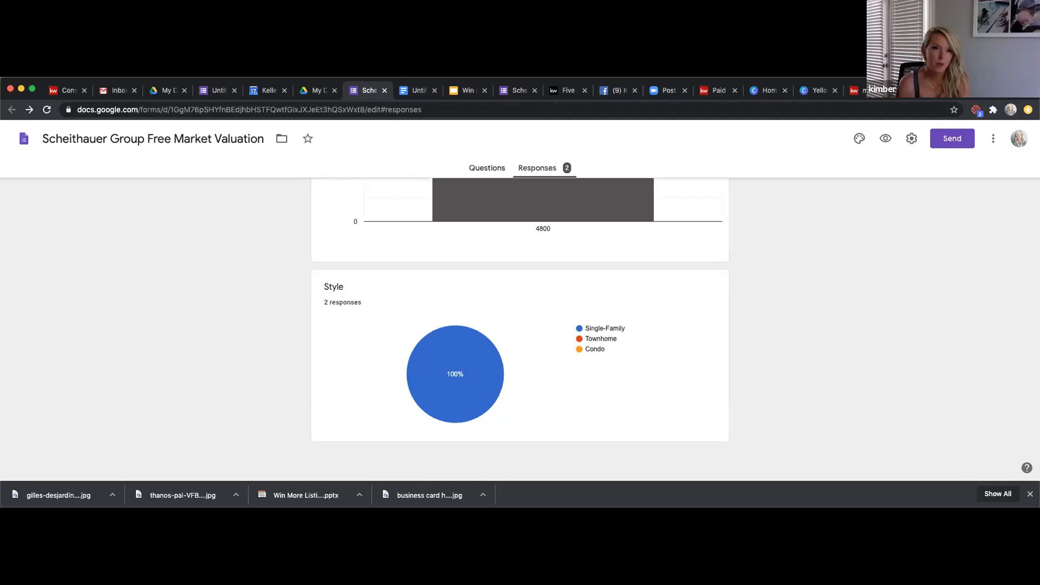
scroll(408, 278, up, 3)
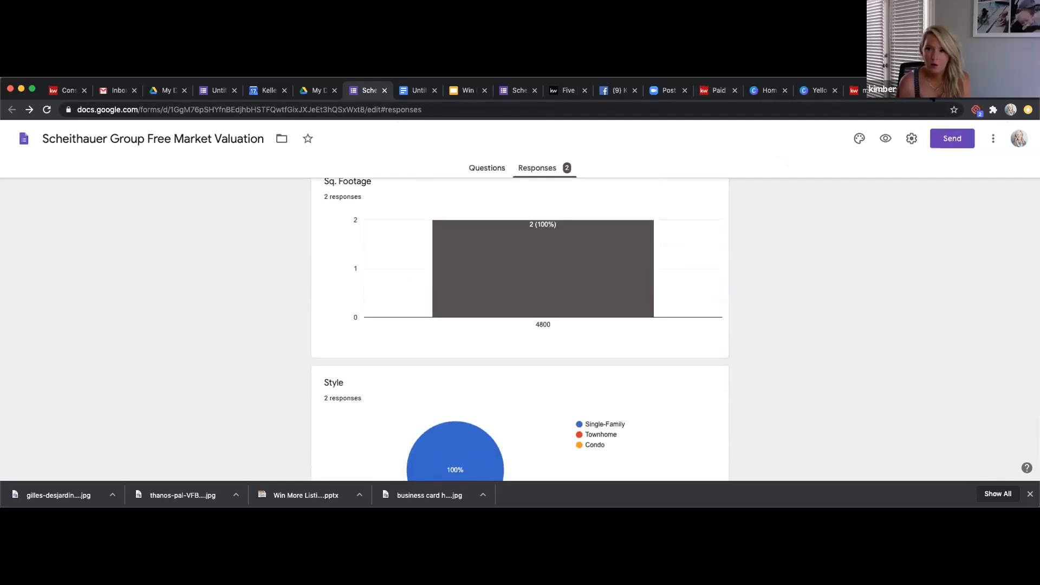
Step: Switch to the KW Command campaign draft and review its destination URL, ad targeting location, radius and expert targeting interests
click(916, 90)
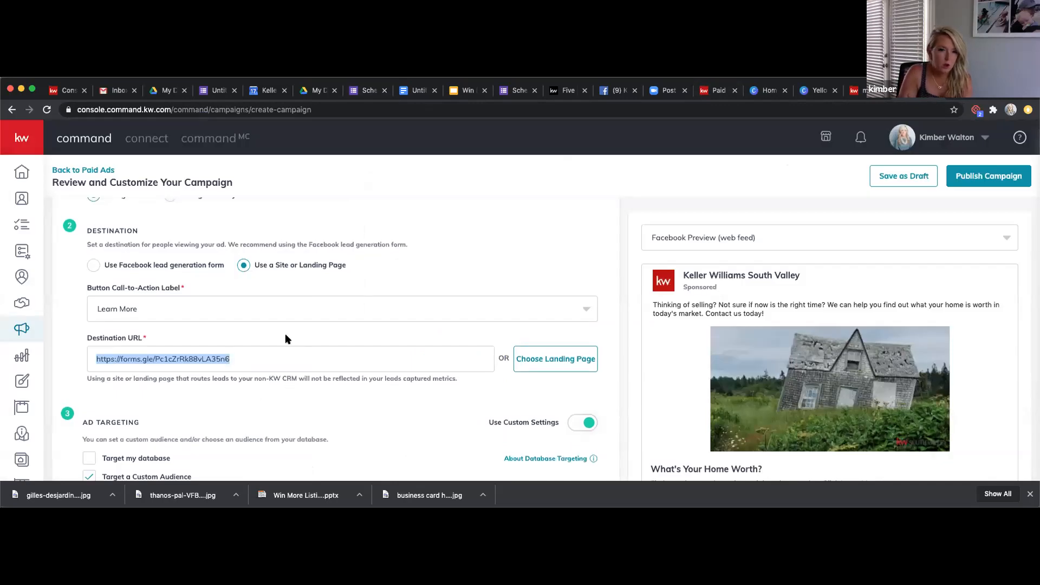
scroll(287, 339, down, 2)
scroll(287, 339, down, 1)
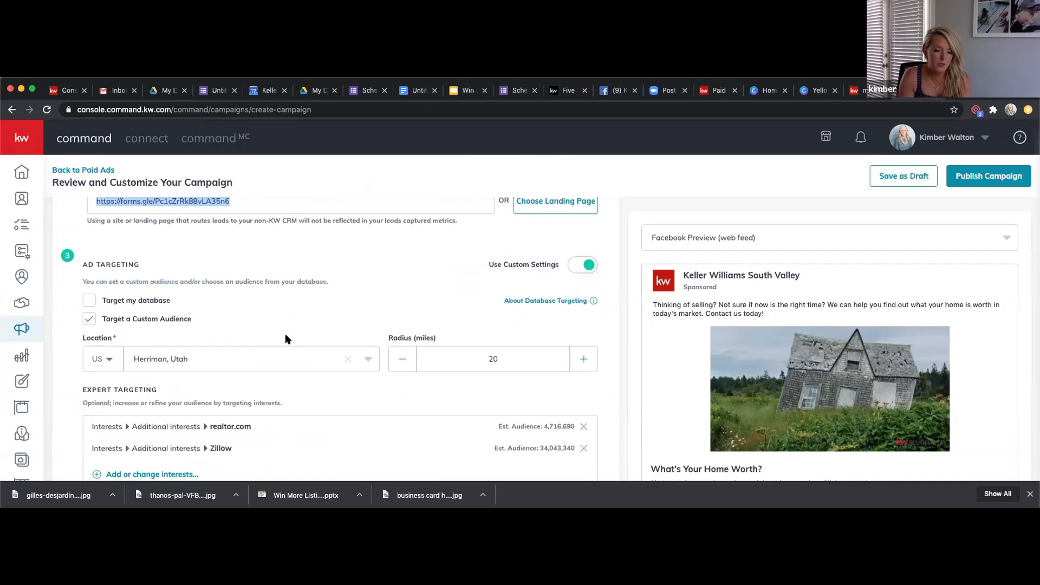
scroll(285, 339, down, 1)
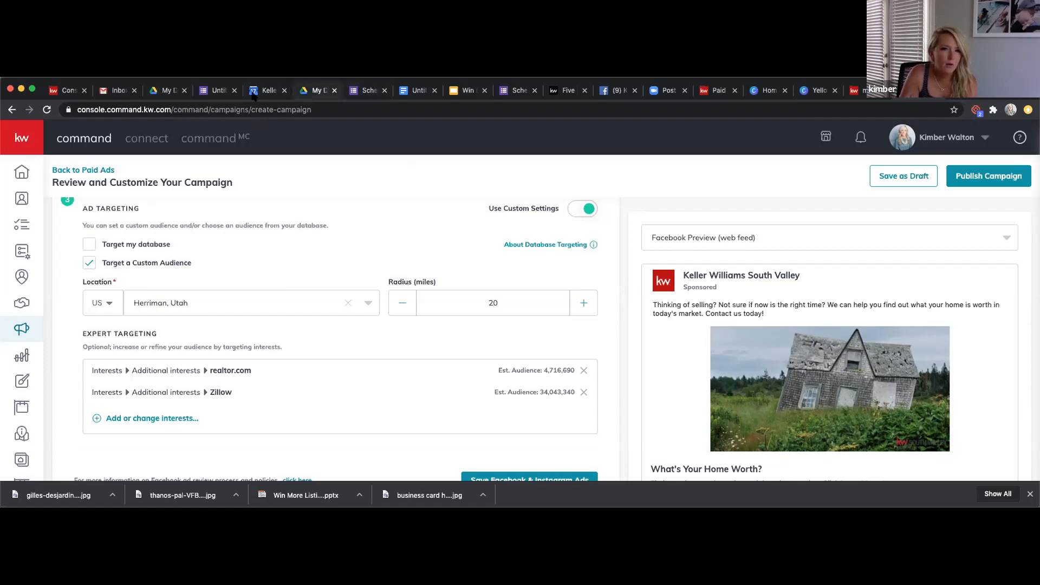
Step: Copy the full list of targeting interests from the untitled Google Docs document, from Zillow through Investment real estate property, and return to the KW Command campaign
click(420, 91)
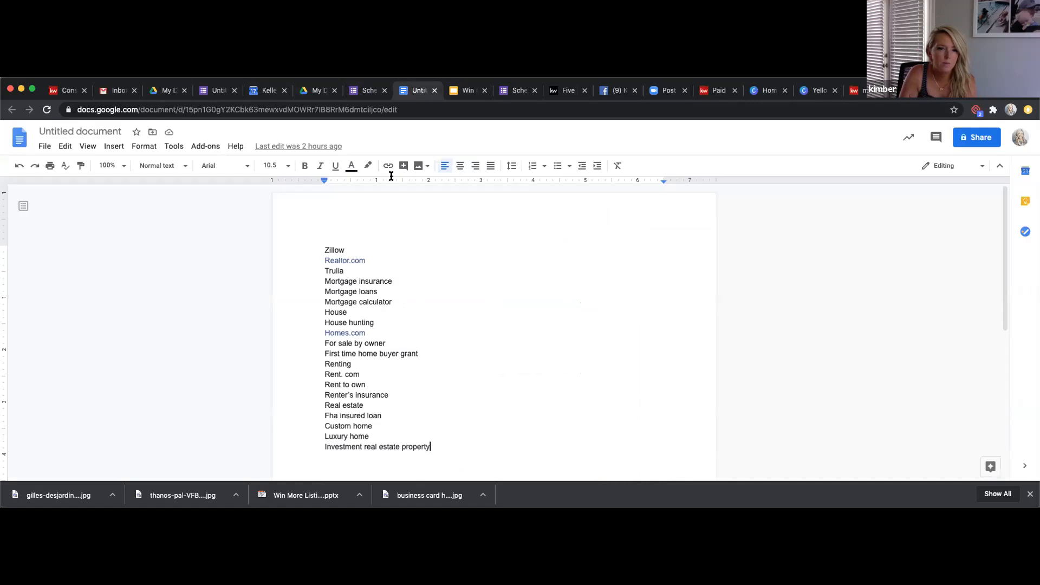
click(447, 447)
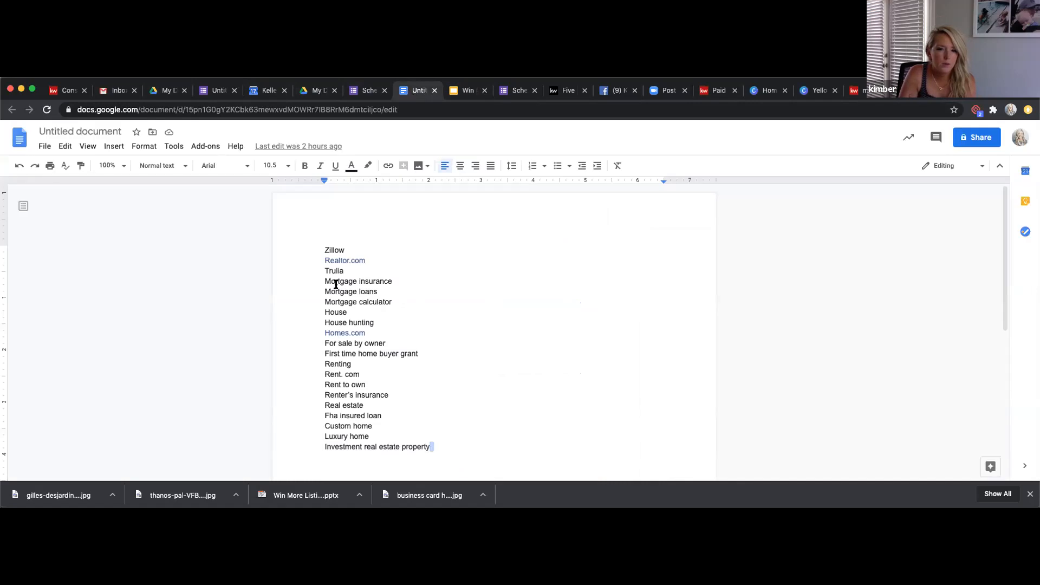
click(325, 258)
click(349, 228)
drag(324, 238, 439, 448)
right_click(360, 432)
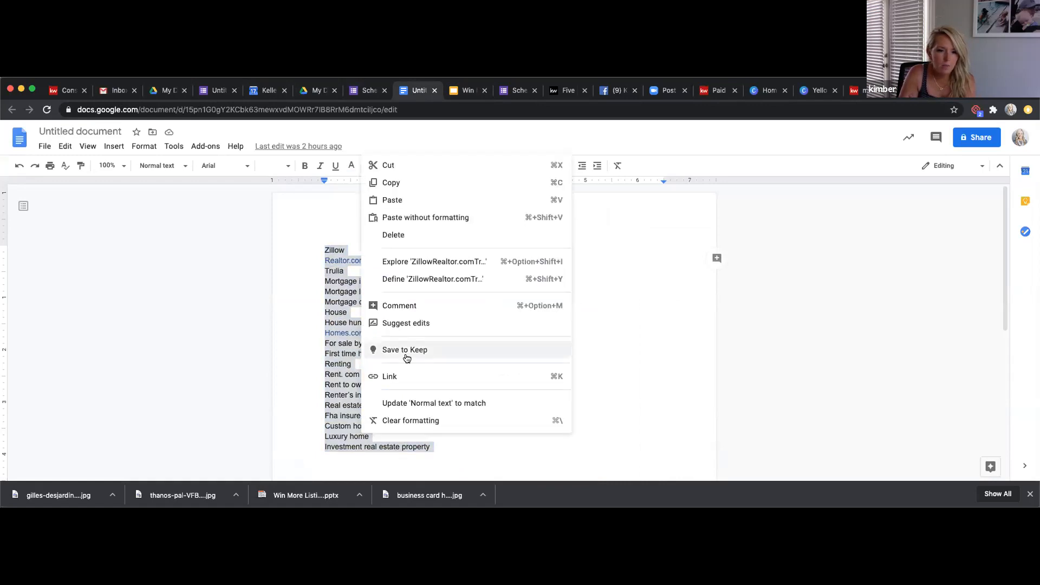
click(390, 183)
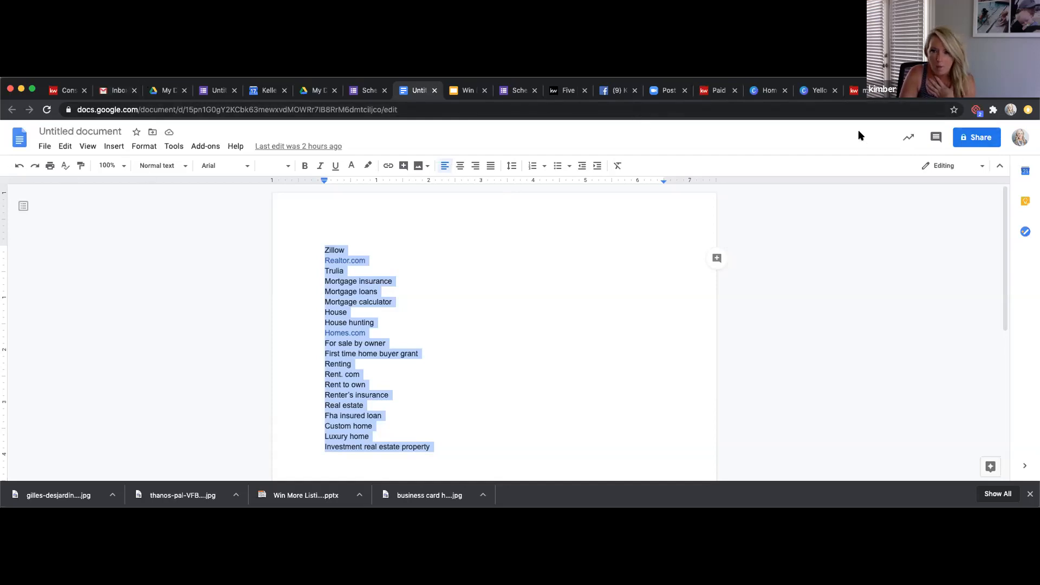
click(878, 92)
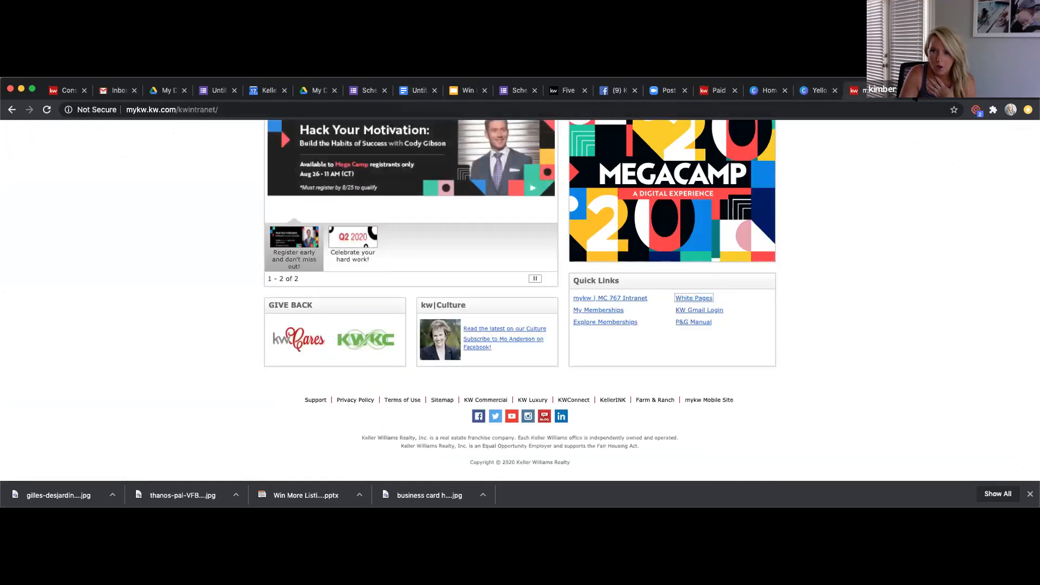
click(916, 95)
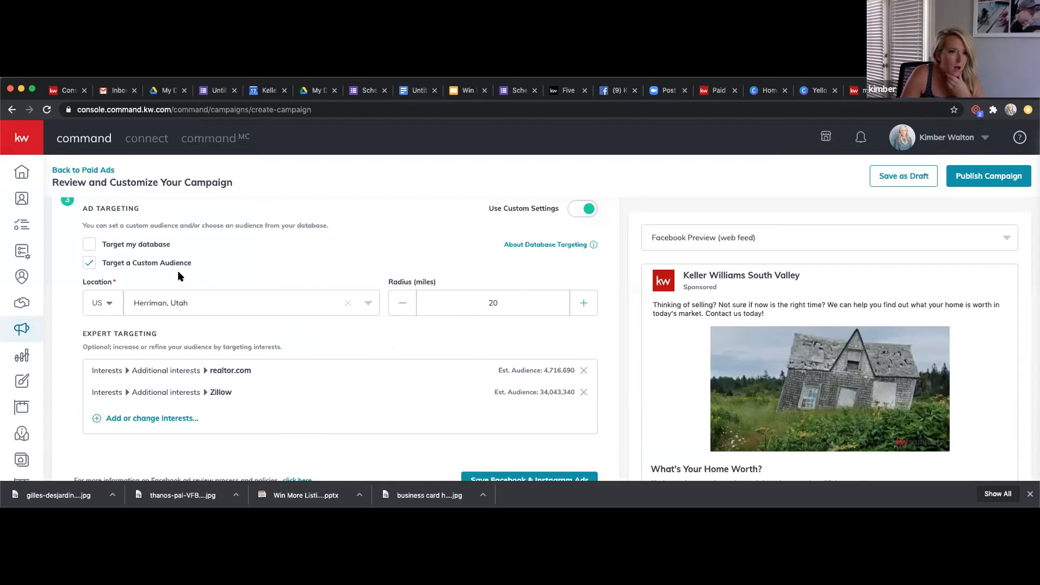
Step: Turn on Target my database in the ad targeting and start creating a new audience
click(113, 247)
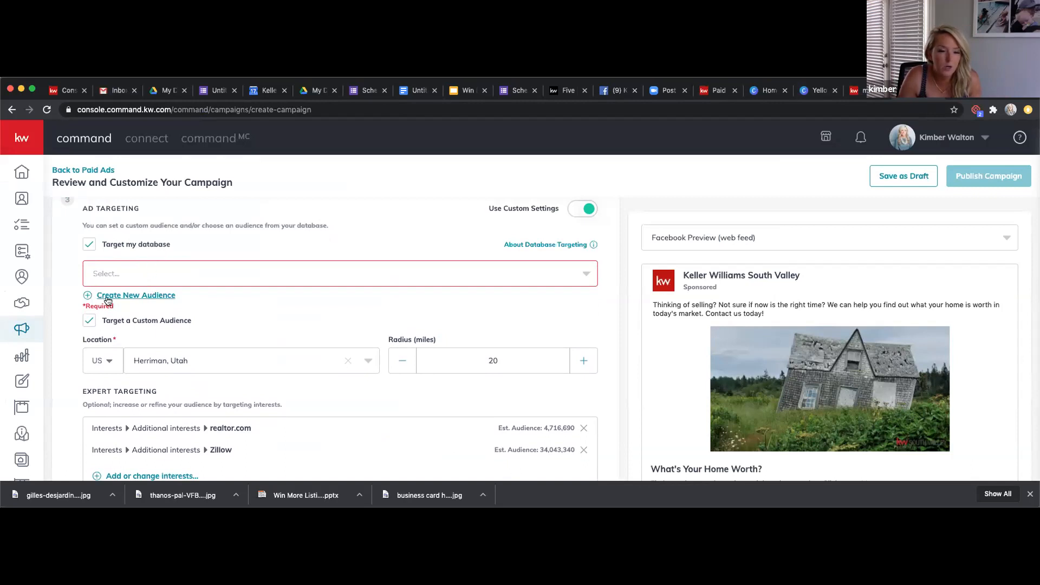
click(108, 297)
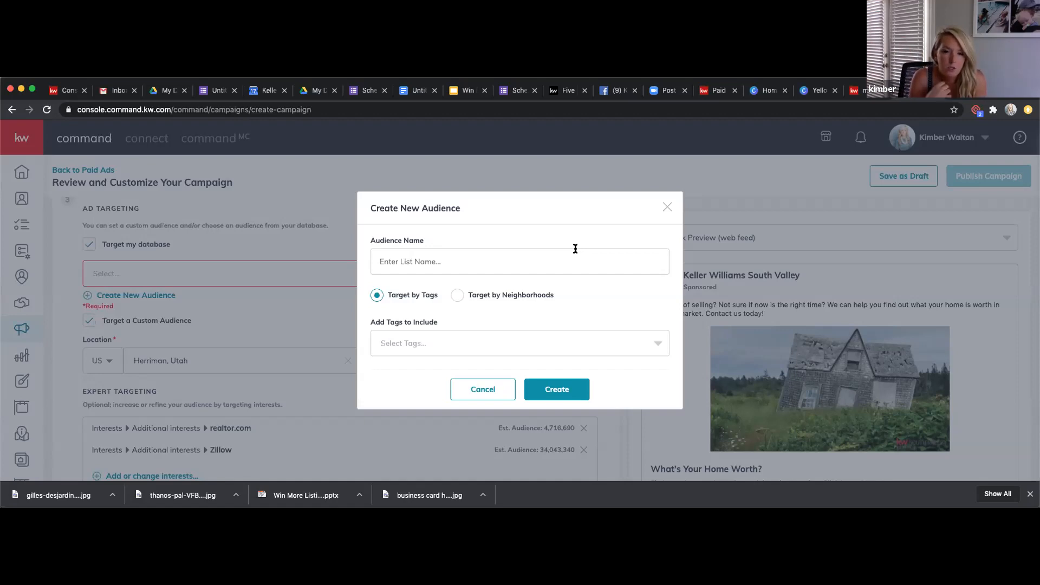
click(494, 258)
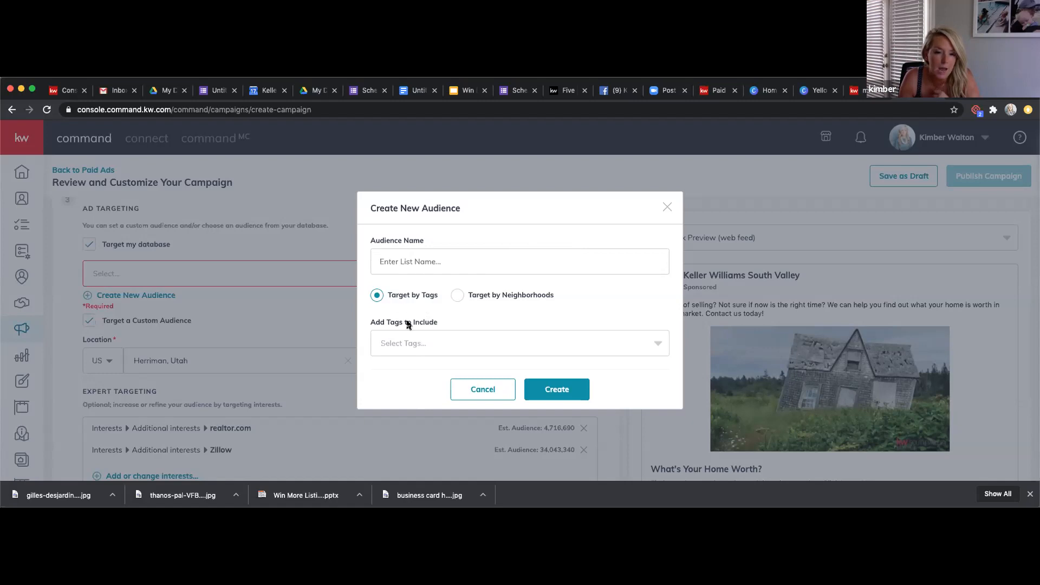
Step: Browse the contact tags that can be included in the new audience
click(418, 343)
scroll(413, 288, down, 5)
scroll(413, 288, down, 5)
scroll(418, 266, up, 2)
scroll(418, 266, up, 10)
scroll(418, 266, up, 5)
scroll(418, 266, up, 3)
scroll(434, 294, down, 10)
scroll(435, 296, down, 6)
scroll(436, 295, down, 5)
scroll(436, 296, down, 3)
scroll(436, 296, up, 20)
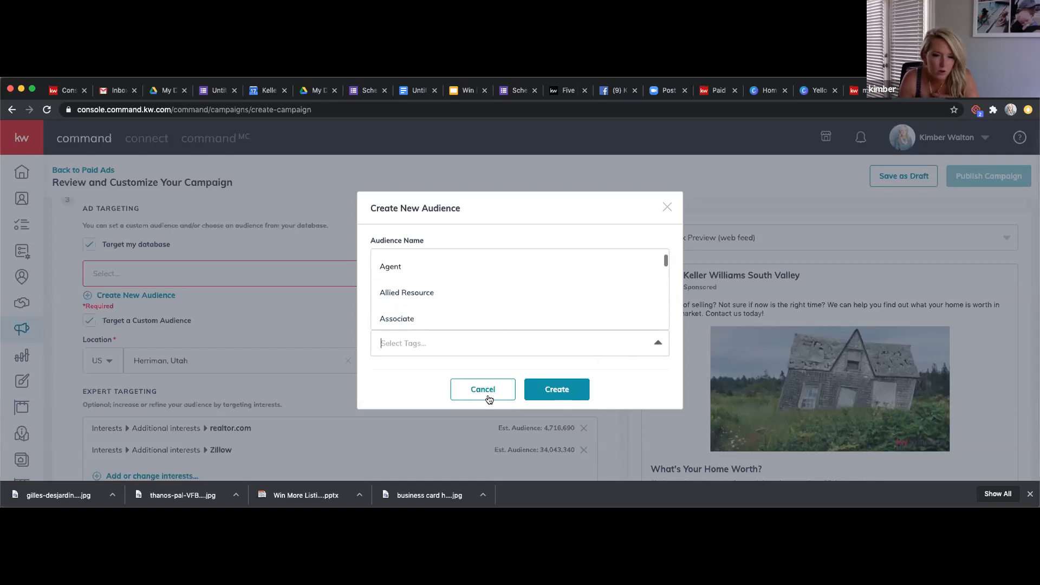
click(409, 378)
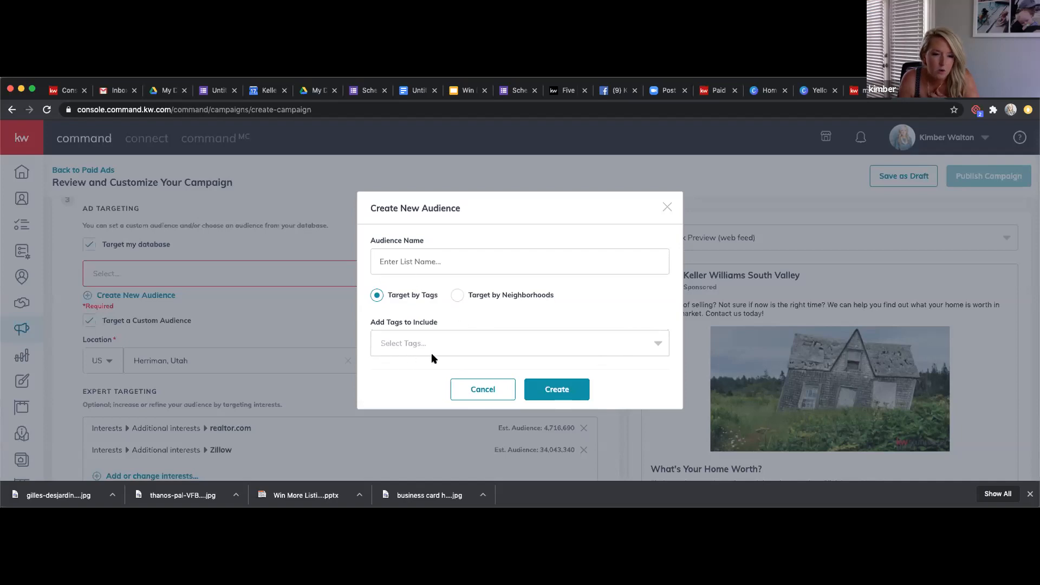
Step: Switch the new audience to Target by Neighborhoods and search the neighborhoods for Sycamore hills
click(467, 293)
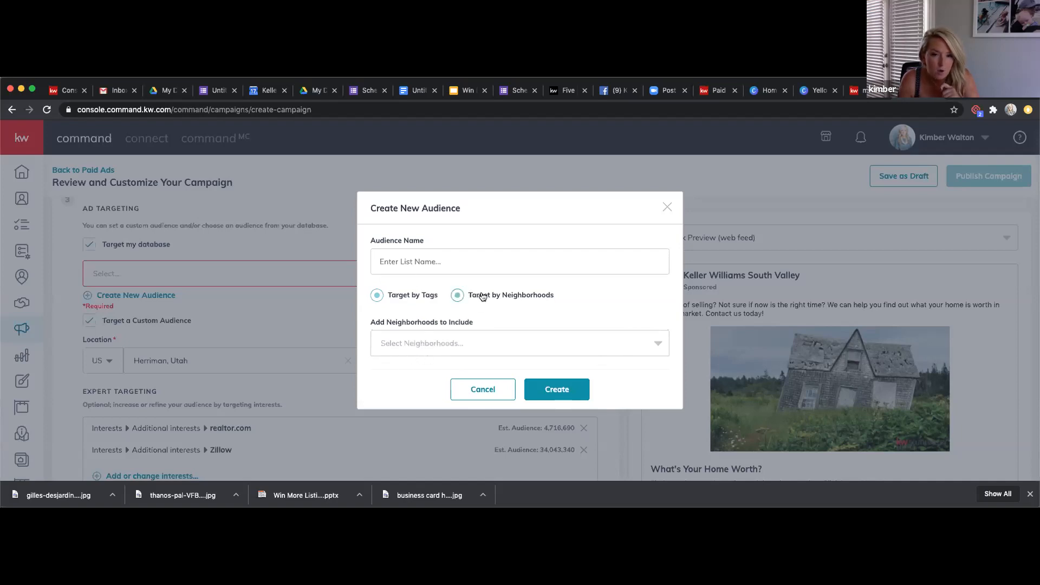
click(512, 328)
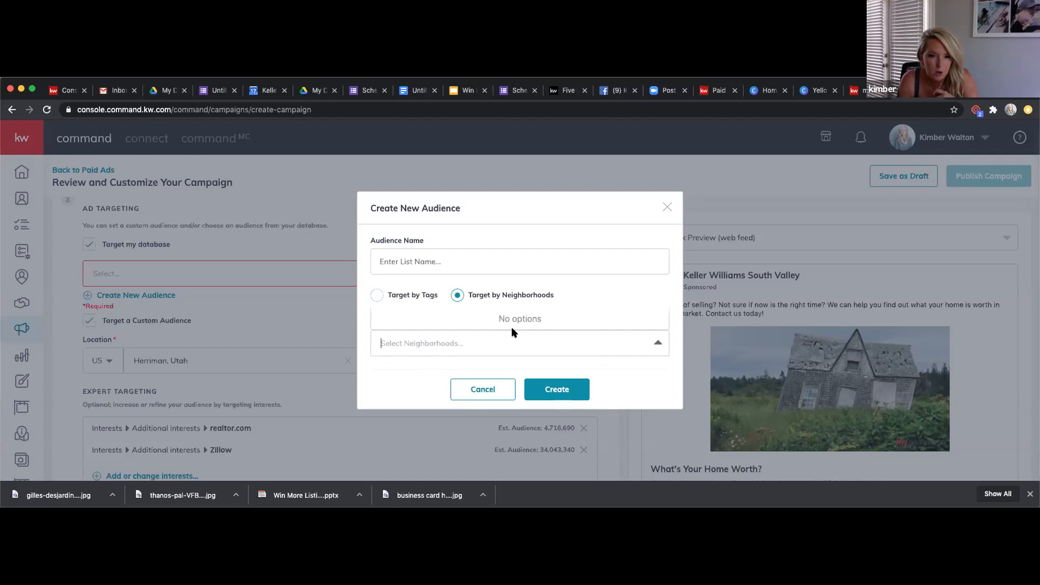
text(Syca)
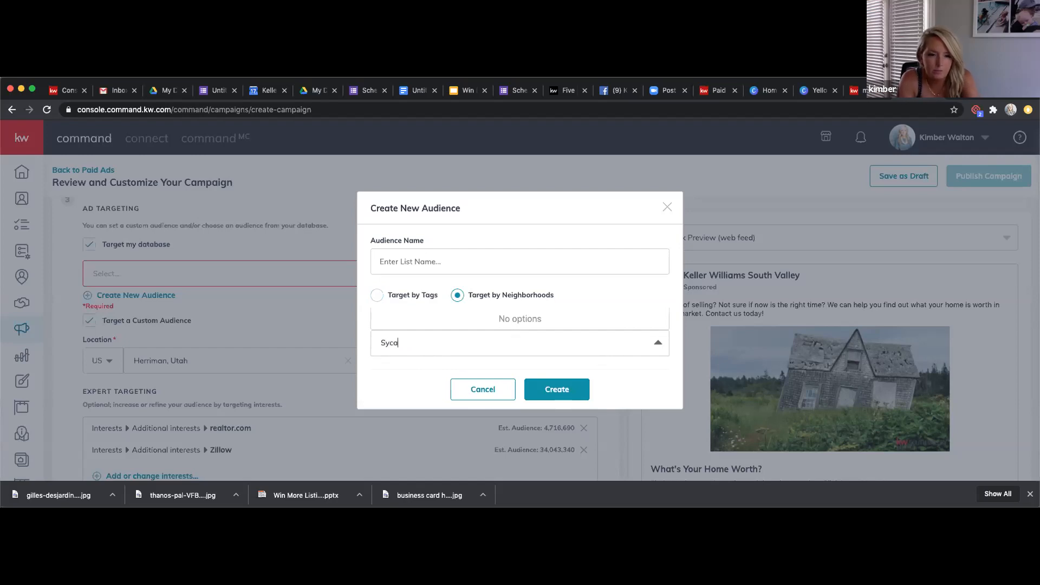
text(more hills)
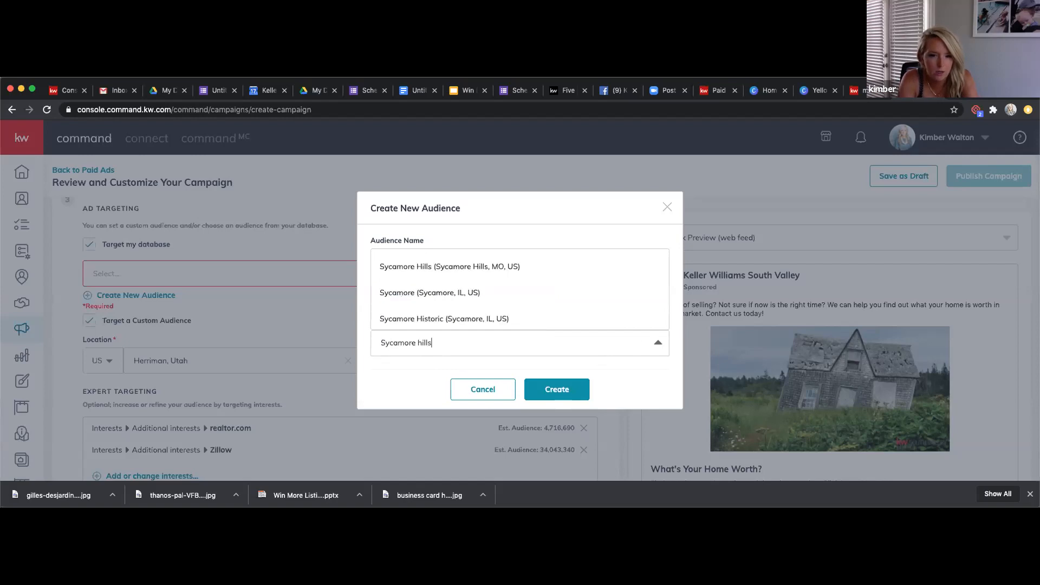
scroll(488, 290, down, 5)
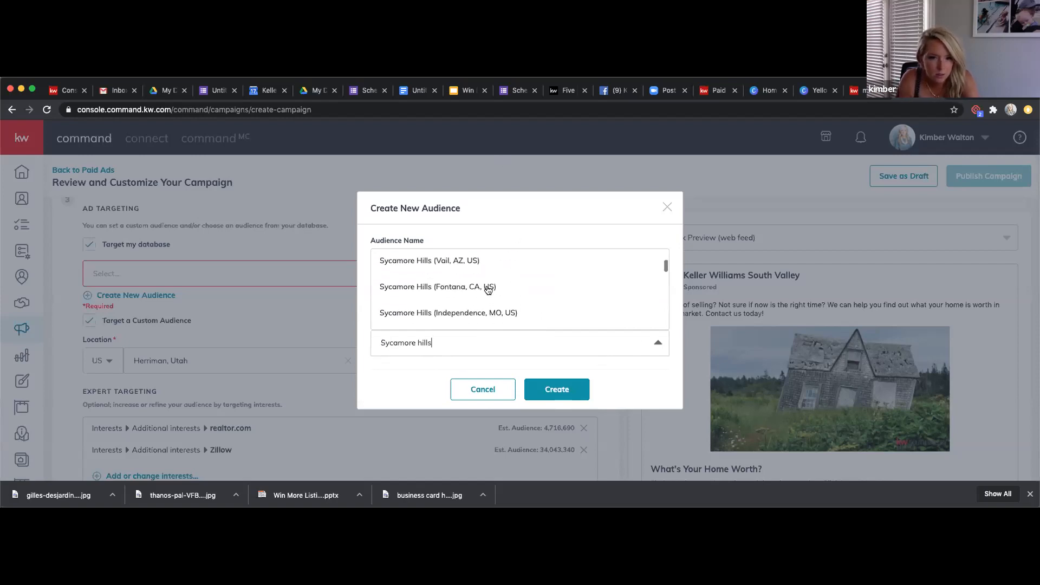
scroll(488, 290, down, 3)
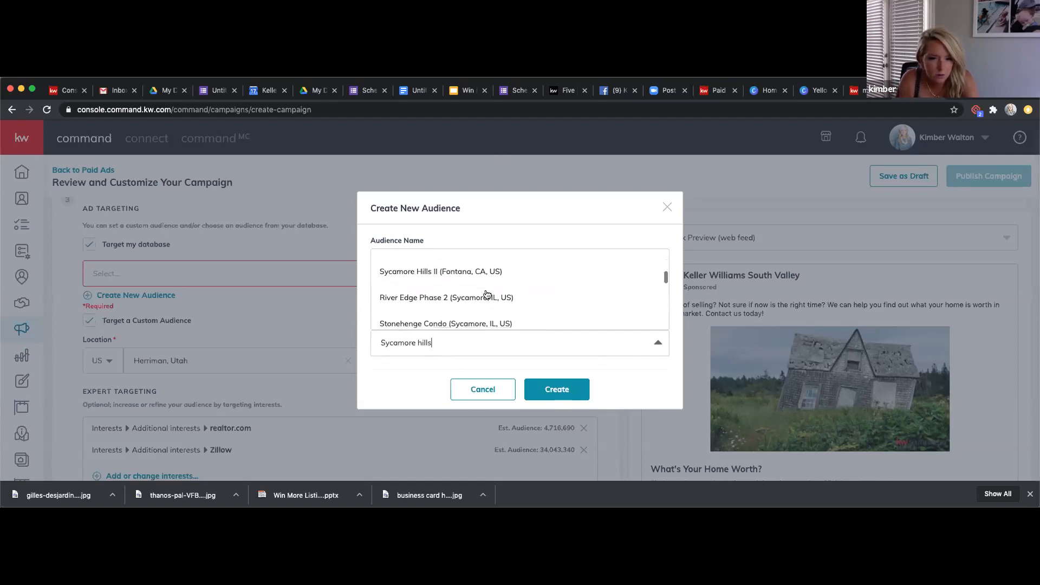
Step: Search the neighborhoods for "the sycamores", pick The Legends (The Colony, TX, US) as an example, and abandon the new audience
drag(440, 344, 360, 345)
text(the sc)
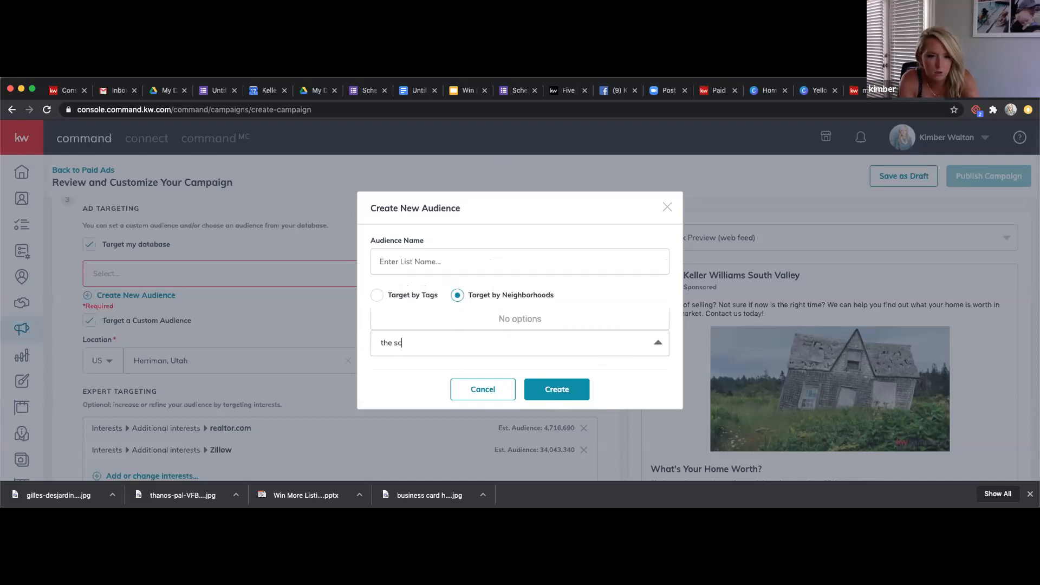
key(BackSpace)
text(ycamores)
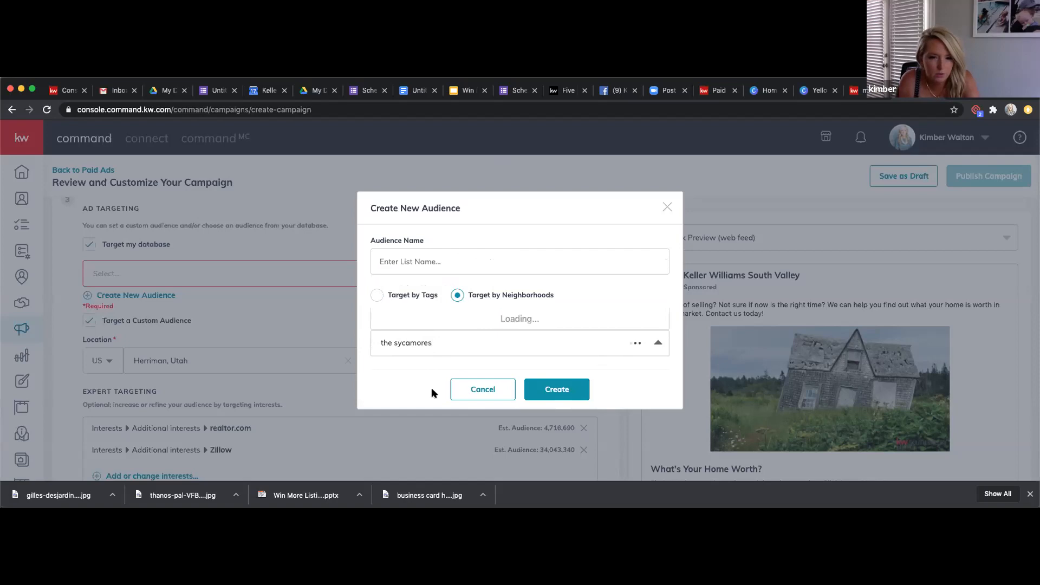
scroll(485, 292, down, 5)
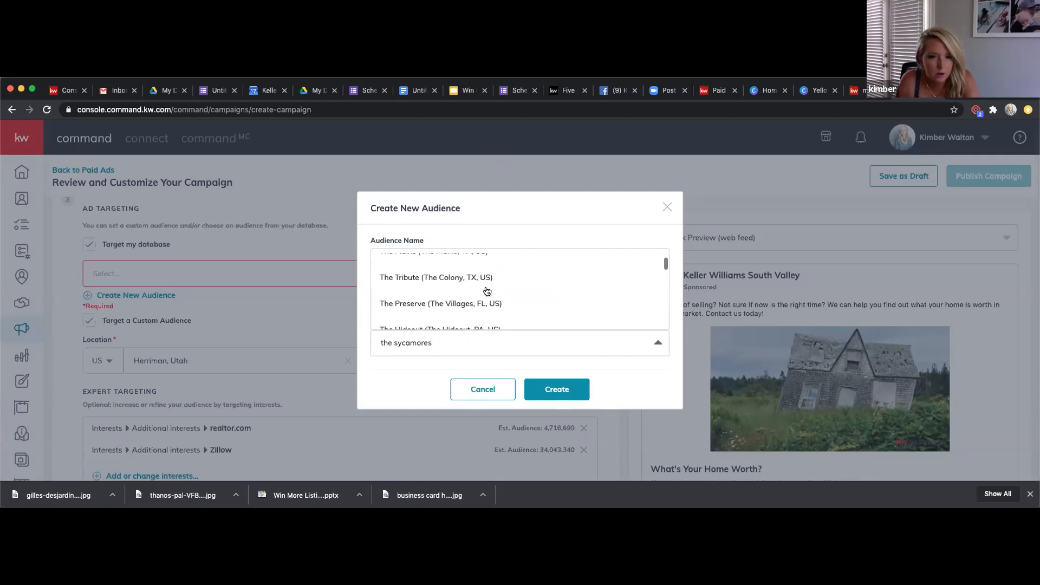
scroll(486, 291, down, 2)
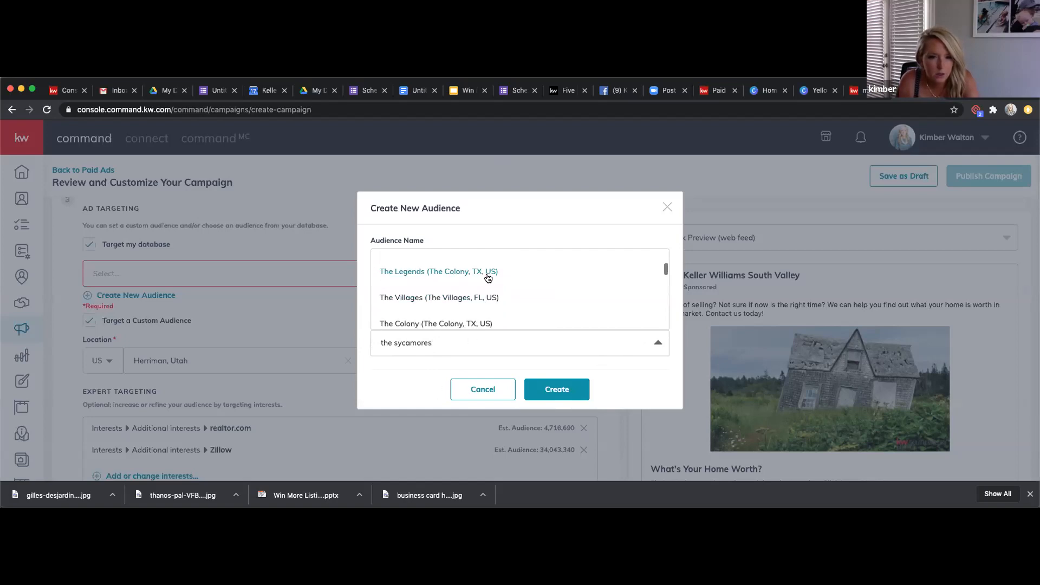
click(490, 271)
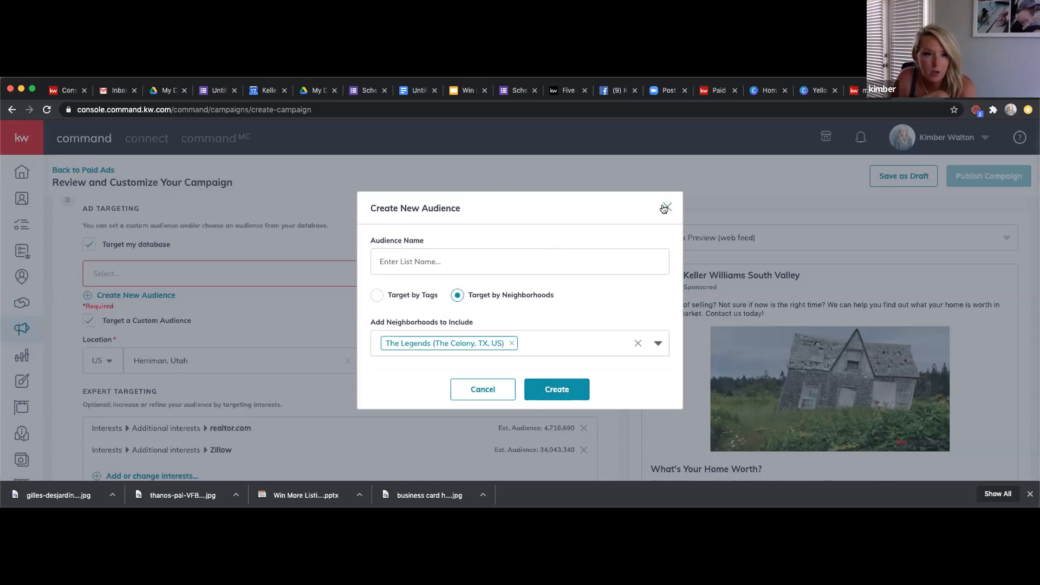
click(665, 208)
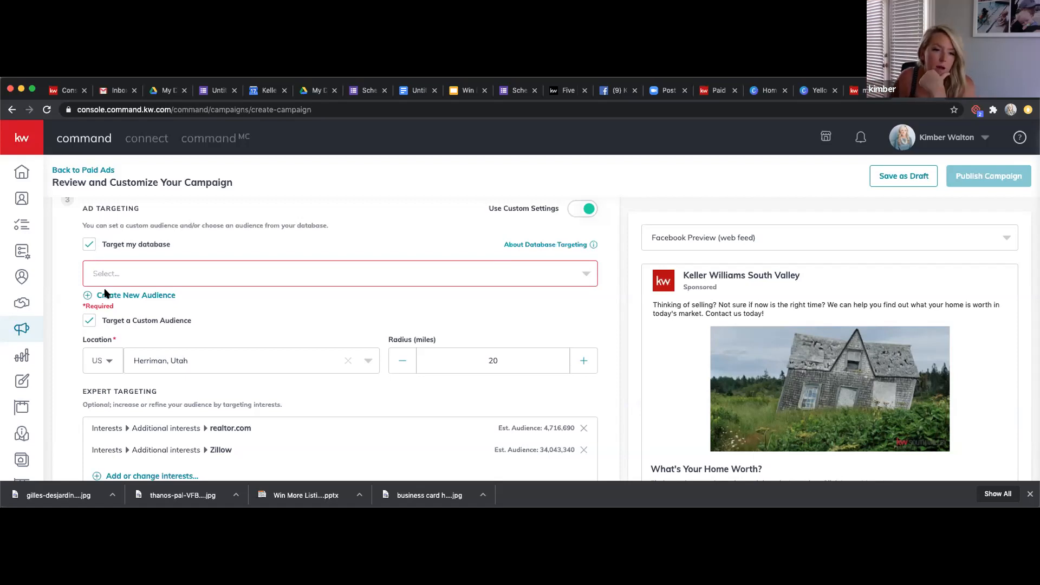
Step: Try to save the Facebook & Instagram ad settings, and turn off Target my database while keeping the custom audience
scroll(286, 362, down, 3)
scroll(285, 363, down, 1)
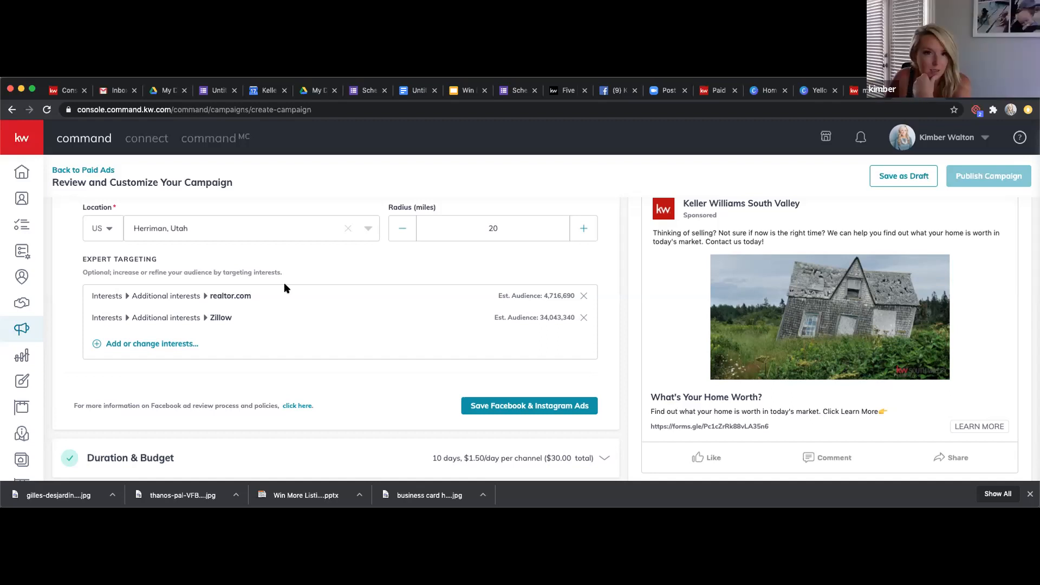
click(502, 408)
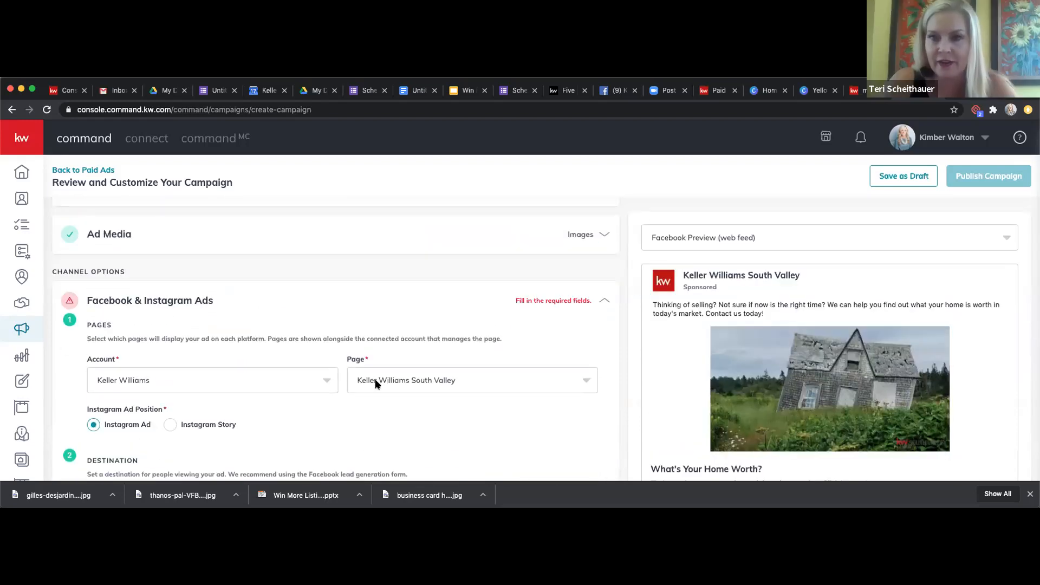
scroll(426, 337, down, 10)
click(183, 349)
click(89, 314)
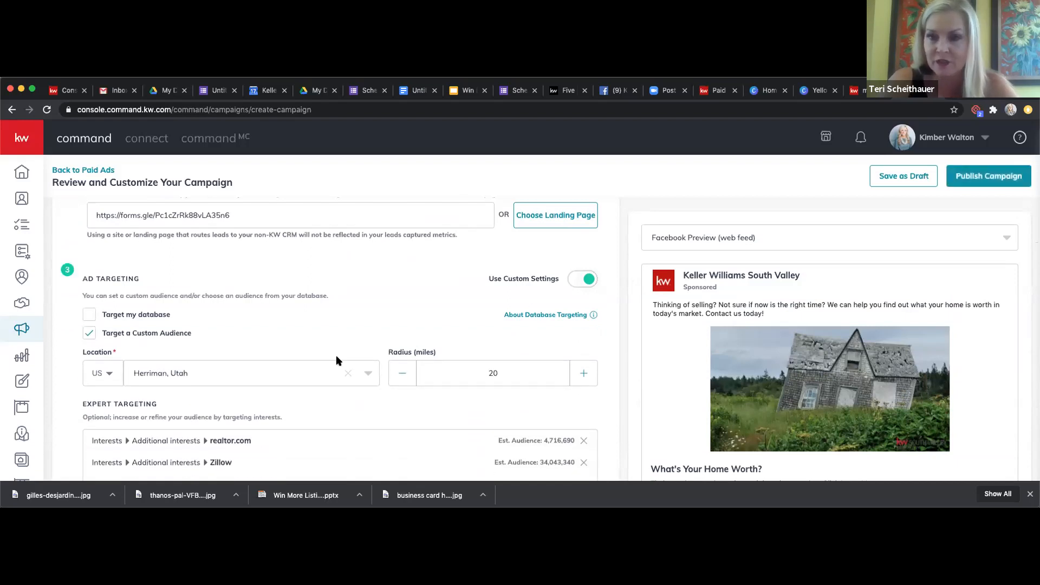
Step: Open the Duration & Budget settings and review the campaign dates, total budget and channel distribution options
scroll(336, 356, down, 5)
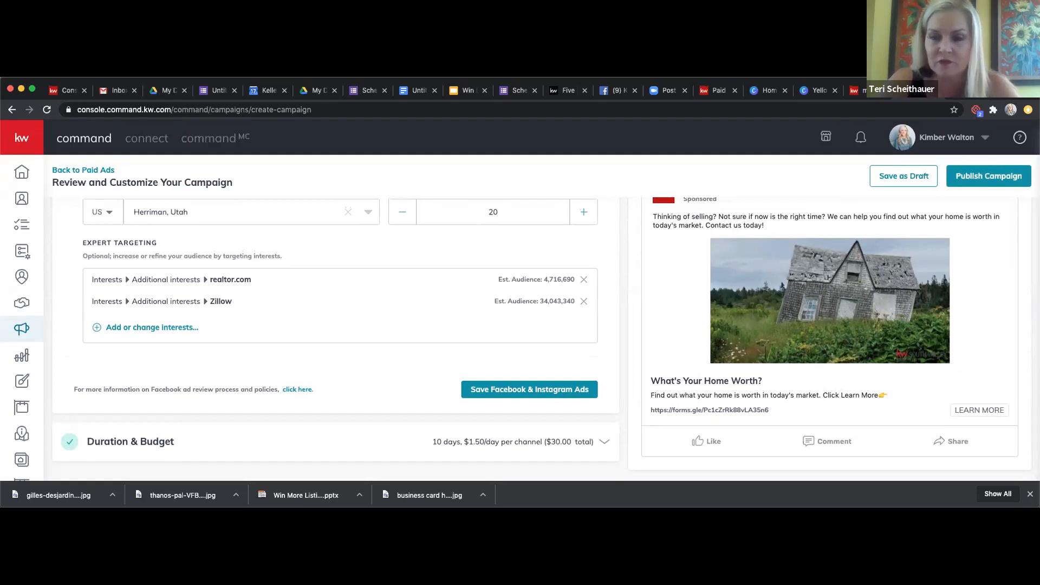
click(530, 439)
scroll(530, 440, down, 5)
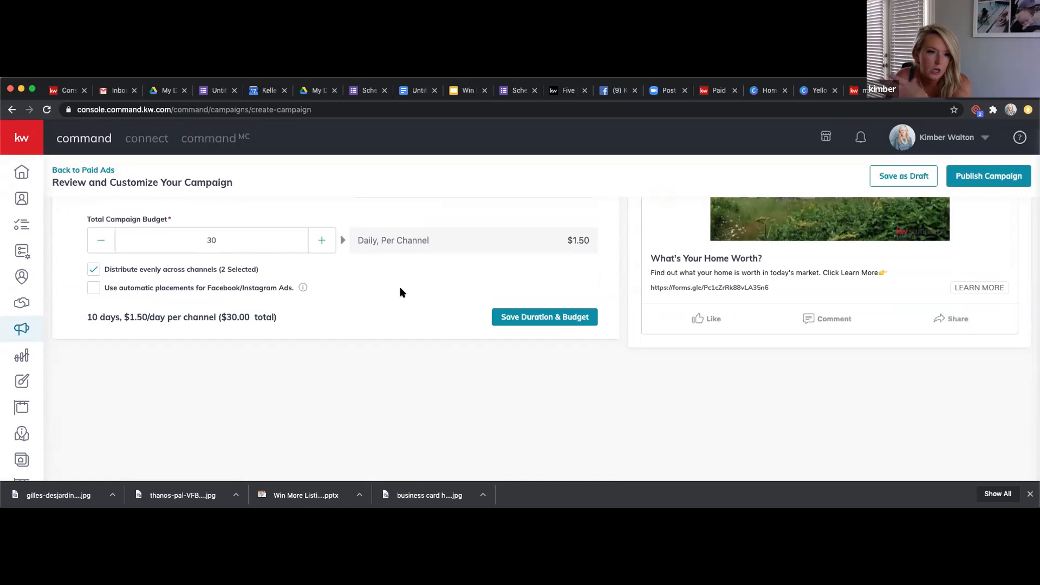
scroll(400, 292, up, 3)
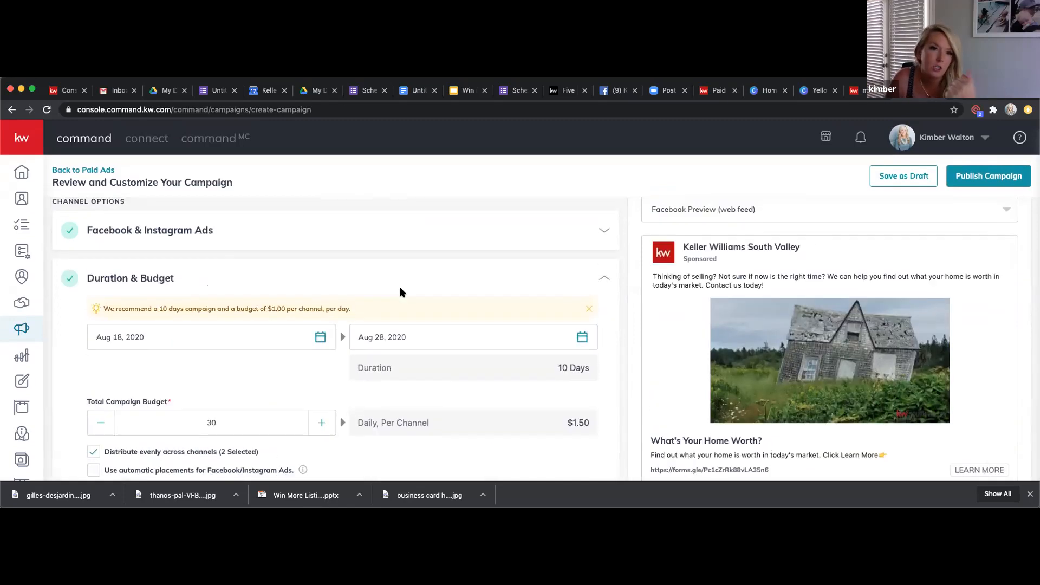
Step: Switch to the KW Outfront article "Five High-Converting Facebook Ads You Should Be Running Right Now" and copy its web address
click(559, 95)
click(195, 109)
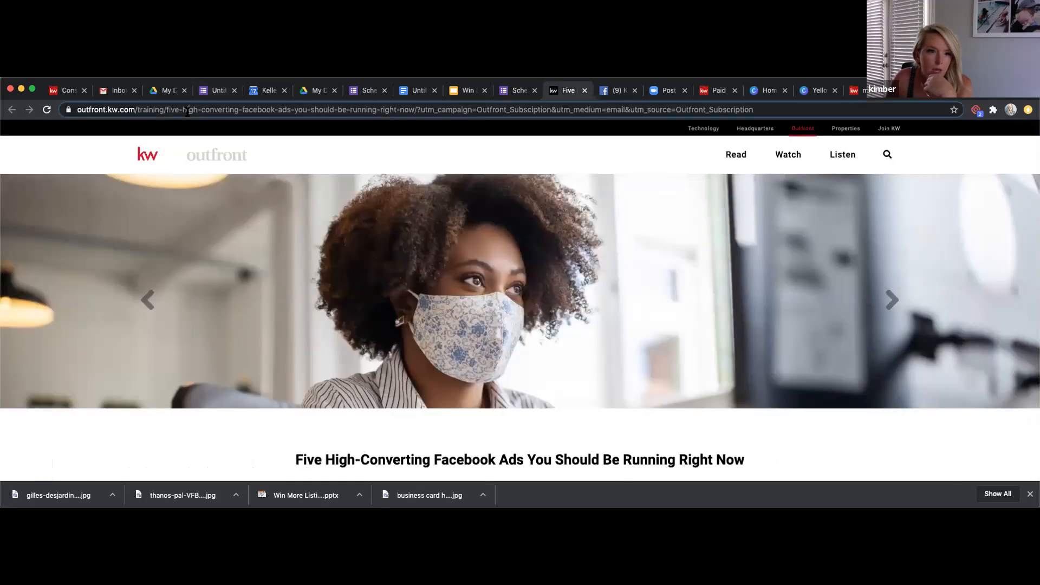
right_click(191, 110)
click(247, 178)
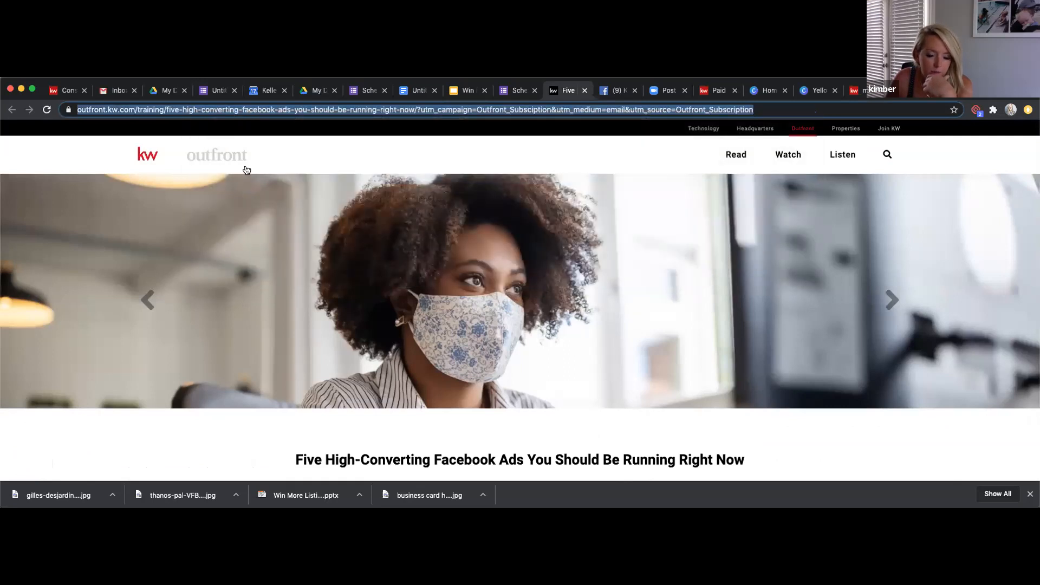
Step: Read the article's introduction and examine the Pollock Properties Group open house ad with its purpose, stats, leads received and reasons for success
scroll(246, 171, down, 1)
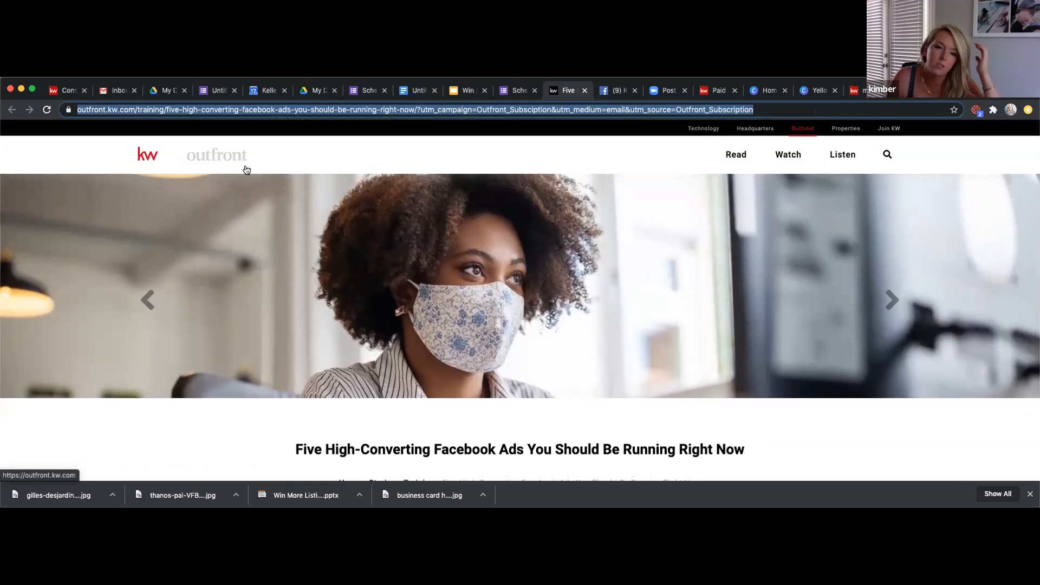
scroll(486, 302, down, 2)
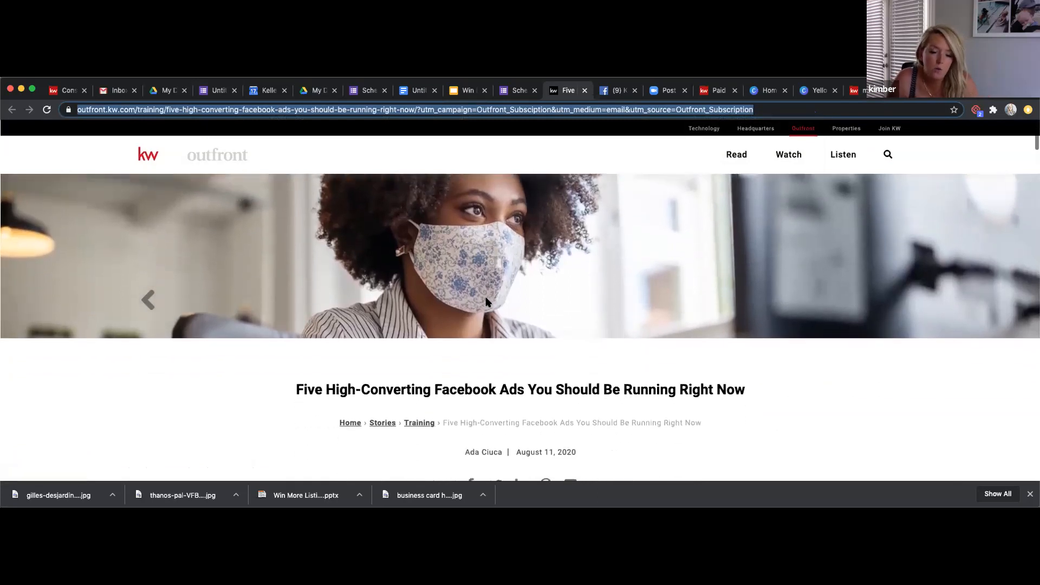
scroll(486, 301, down, 5)
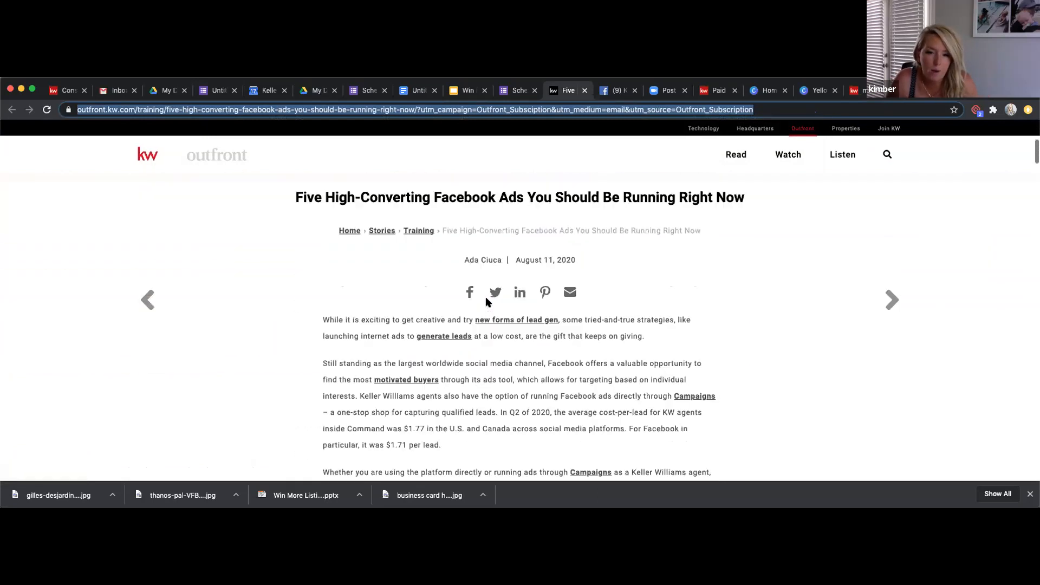
scroll(487, 302, down, 5)
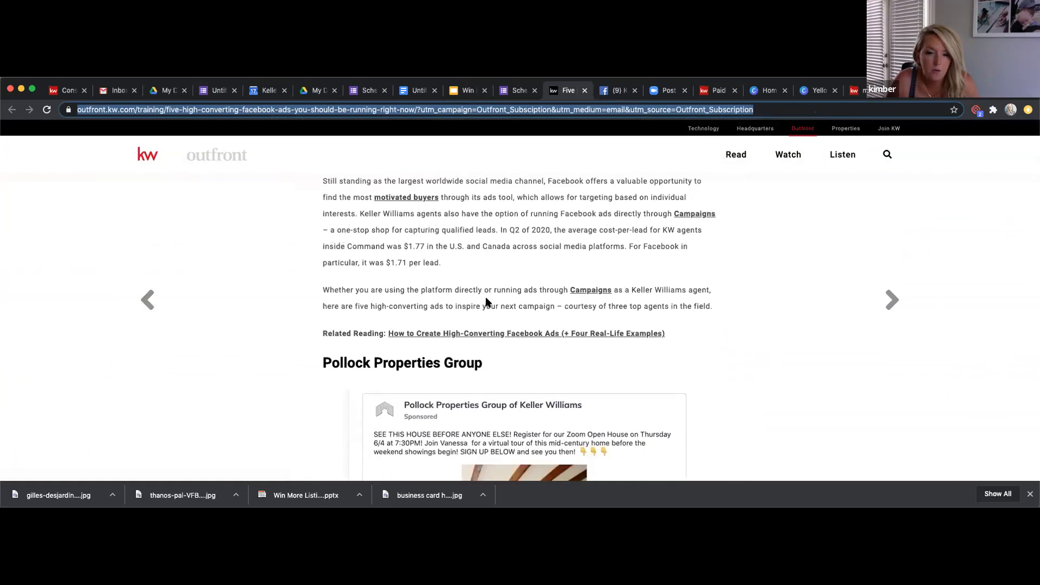
scroll(486, 302, down, 4)
scroll(487, 303, down, 2)
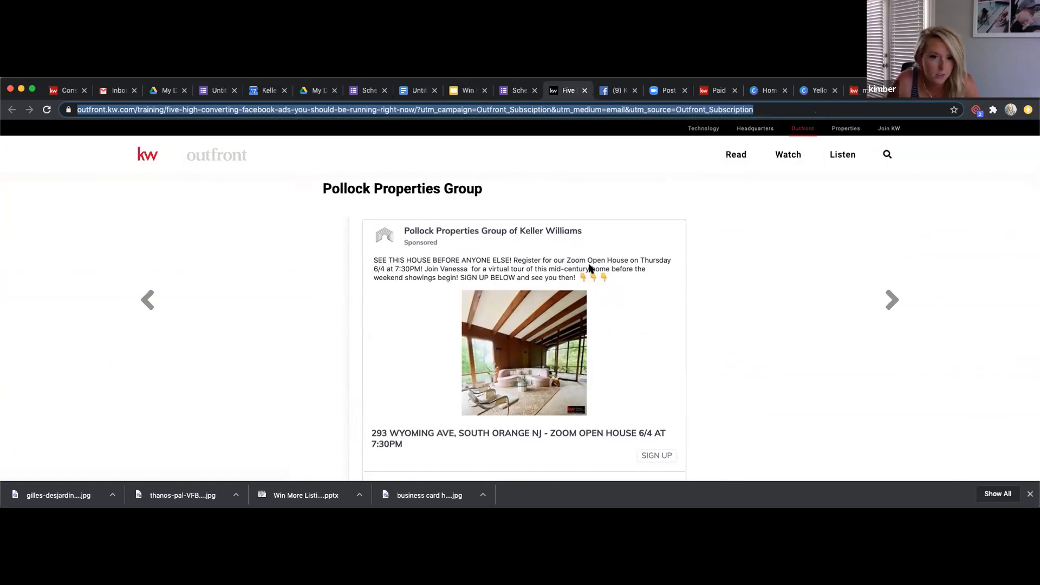
scroll(591, 269, down, 2)
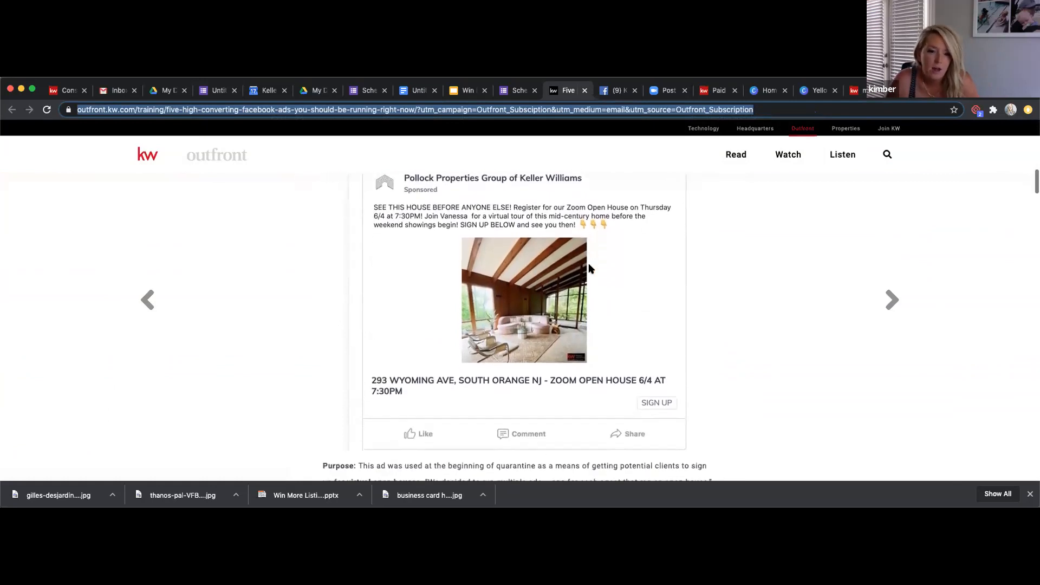
scroll(591, 268, down, 10)
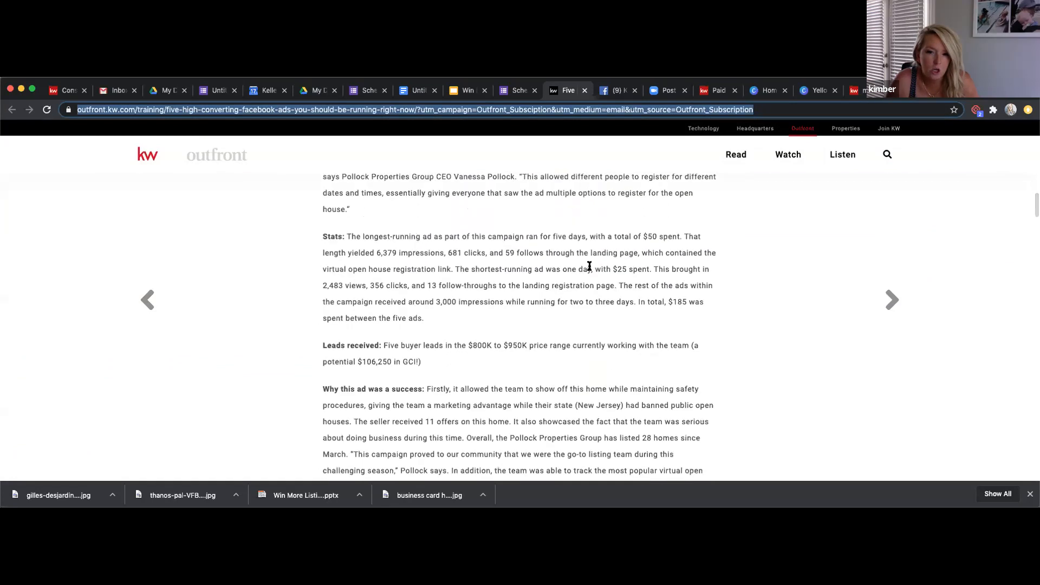
scroll(589, 267, down, 3)
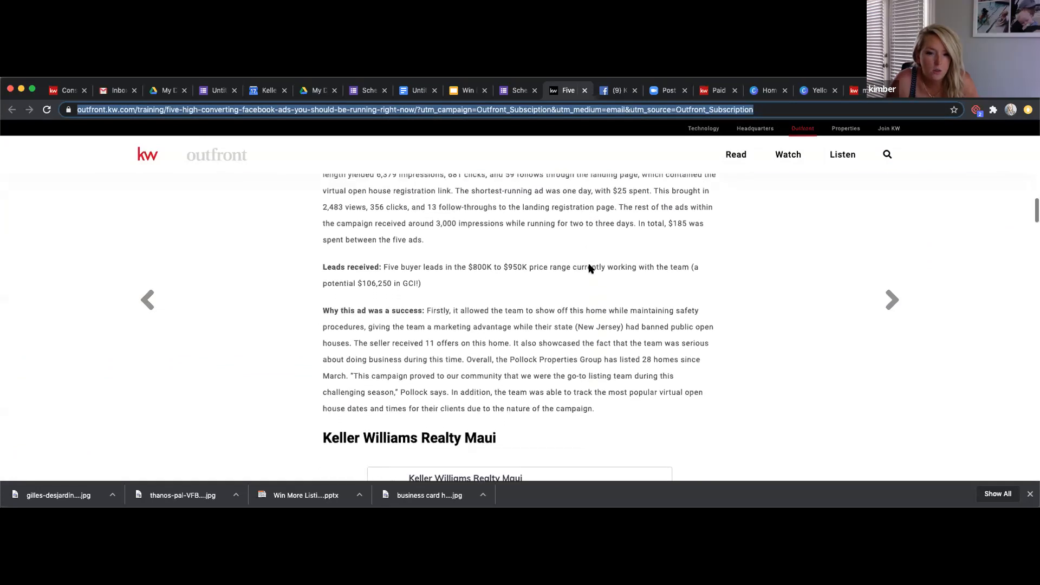
scroll(590, 268, up, 1)
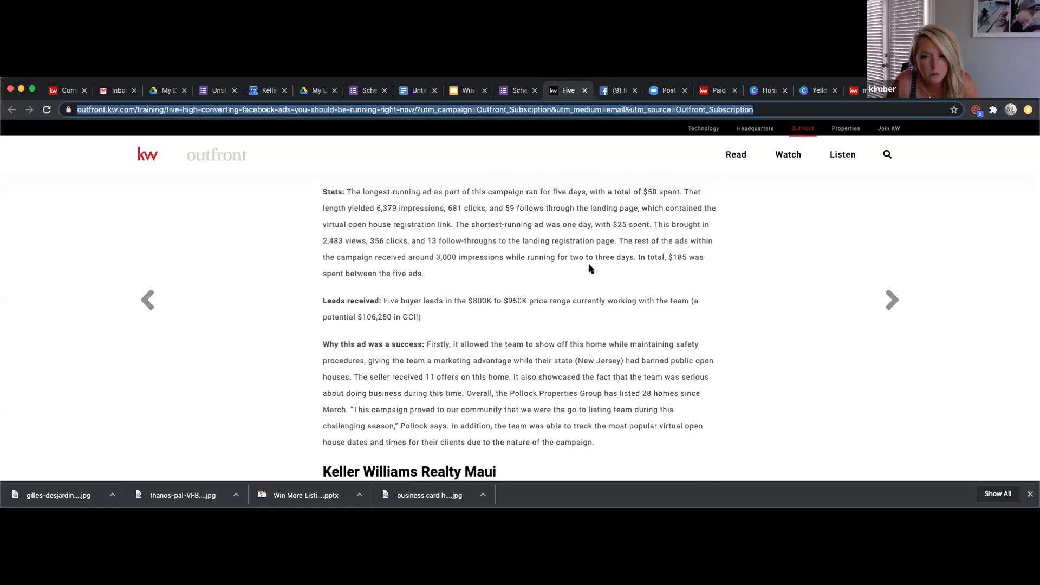
scroll(590, 268, up, 1)
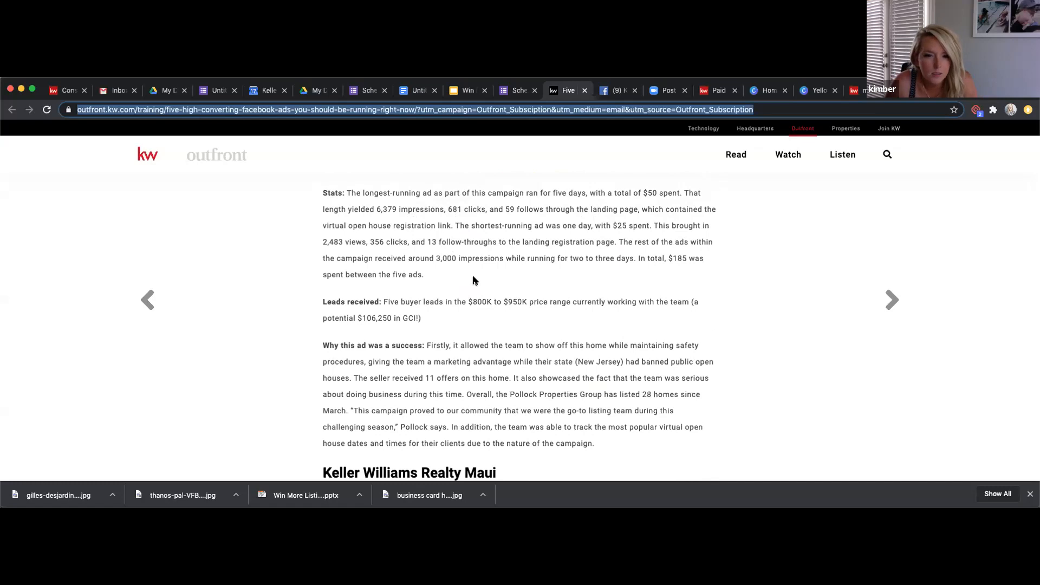
scroll(478, 279, down, 1)
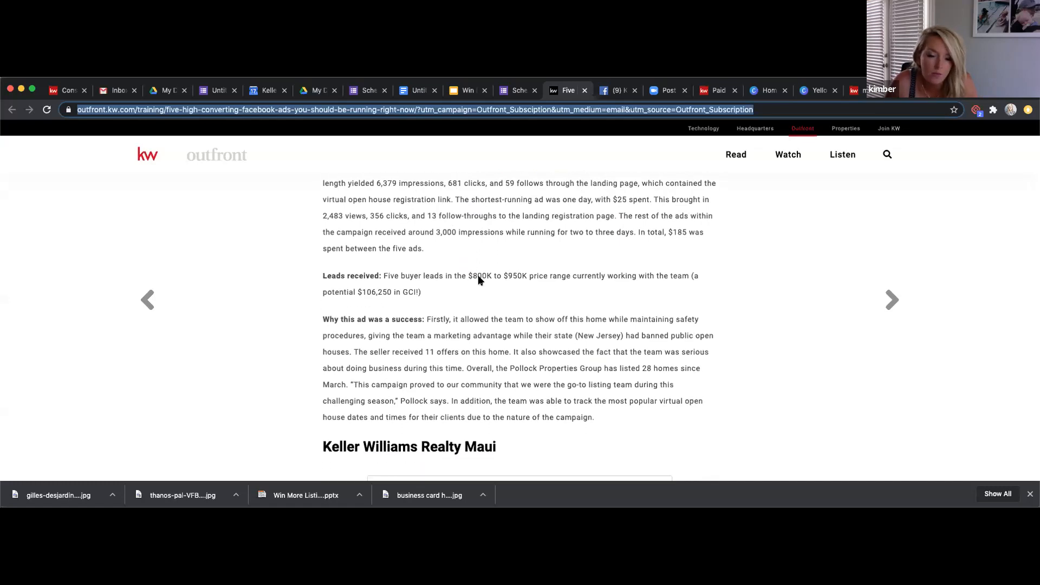
Step: Examine the two Keller Williams Realty Maui example ads, including their wording, photos, stats and leads received
scroll(479, 278, down, 6)
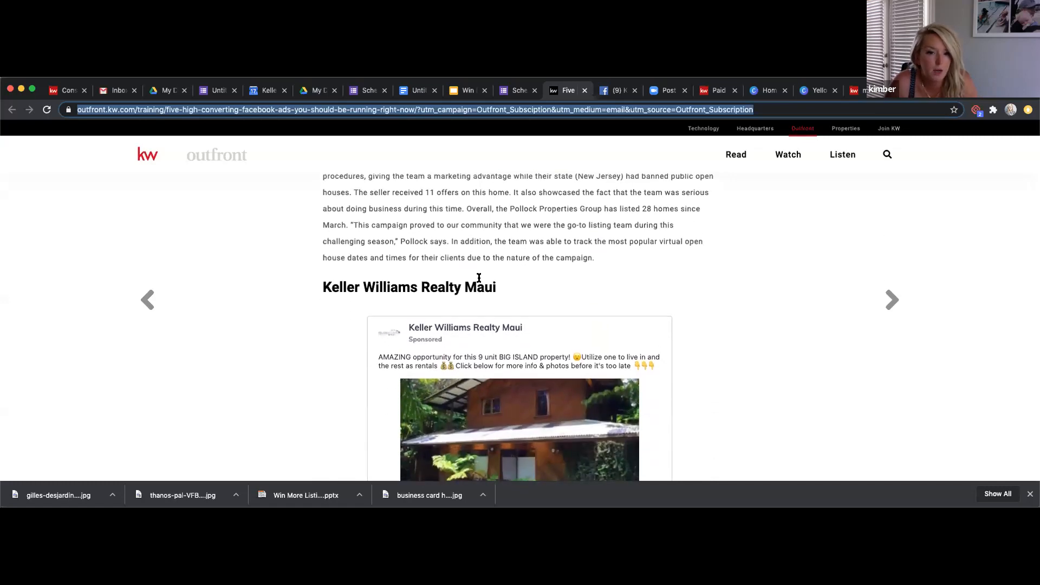
scroll(479, 278, down, 5)
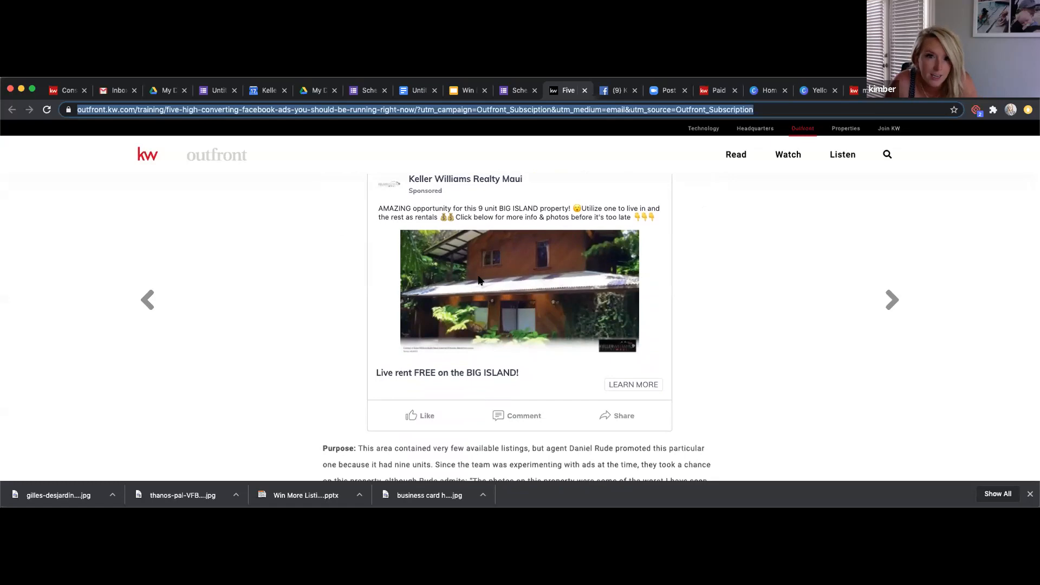
scroll(479, 280, down, 2)
scroll(478, 280, up, 5)
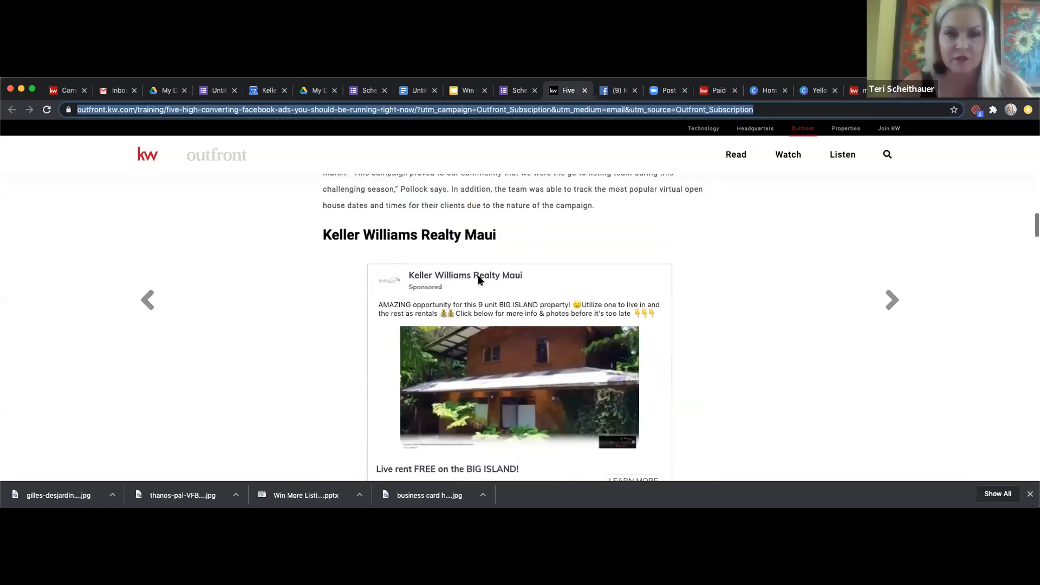
scroll(478, 280, down, 10)
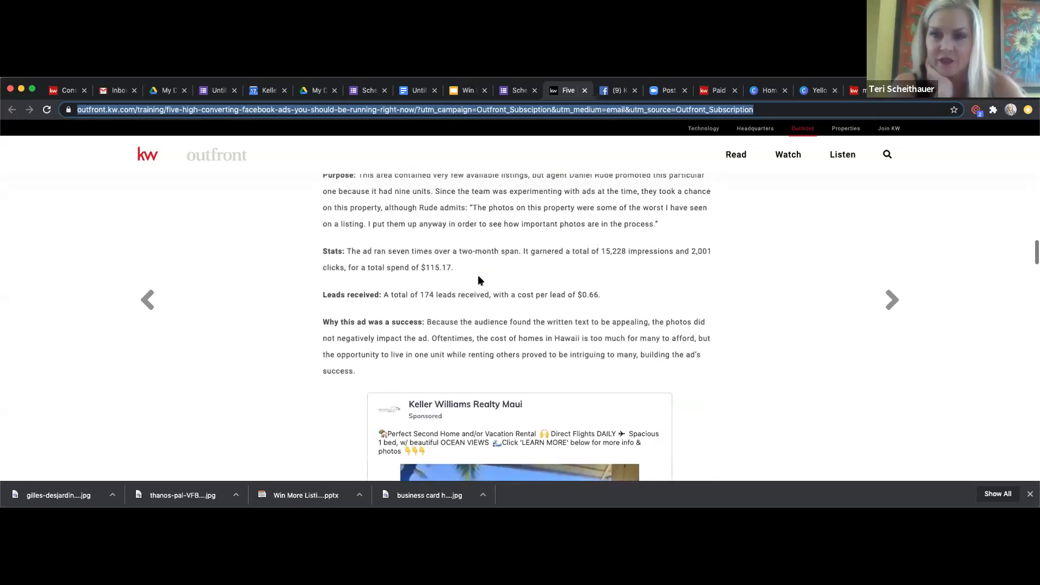
scroll(478, 280, down, 7)
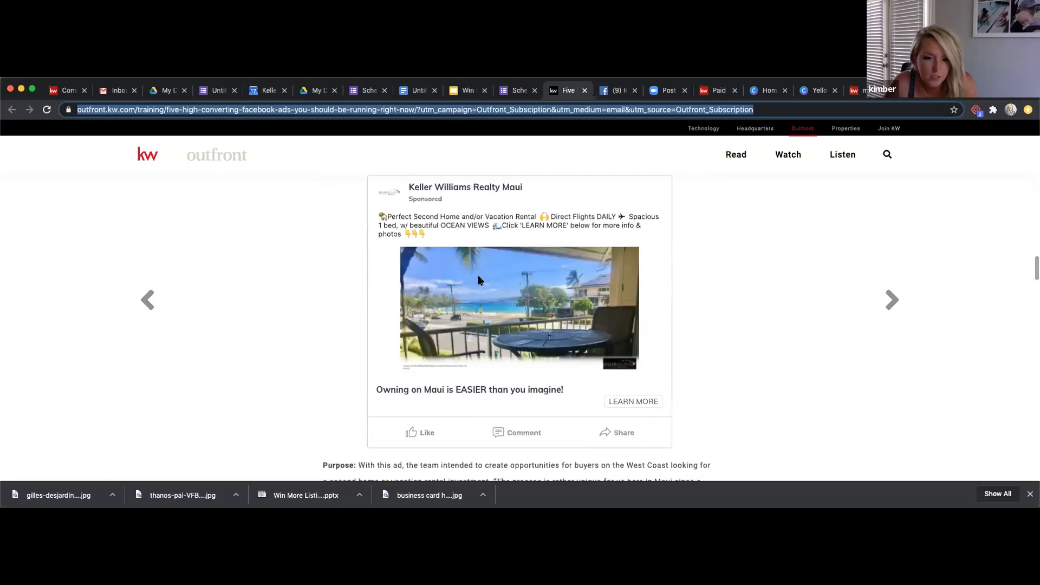
scroll(478, 280, down, 6)
Step: Examine the two Jungles Group ads for Downtown Naperville and the Ashwood Park pool community, including their purpose, budget, stats and leads
scroll(479, 278, down, 11)
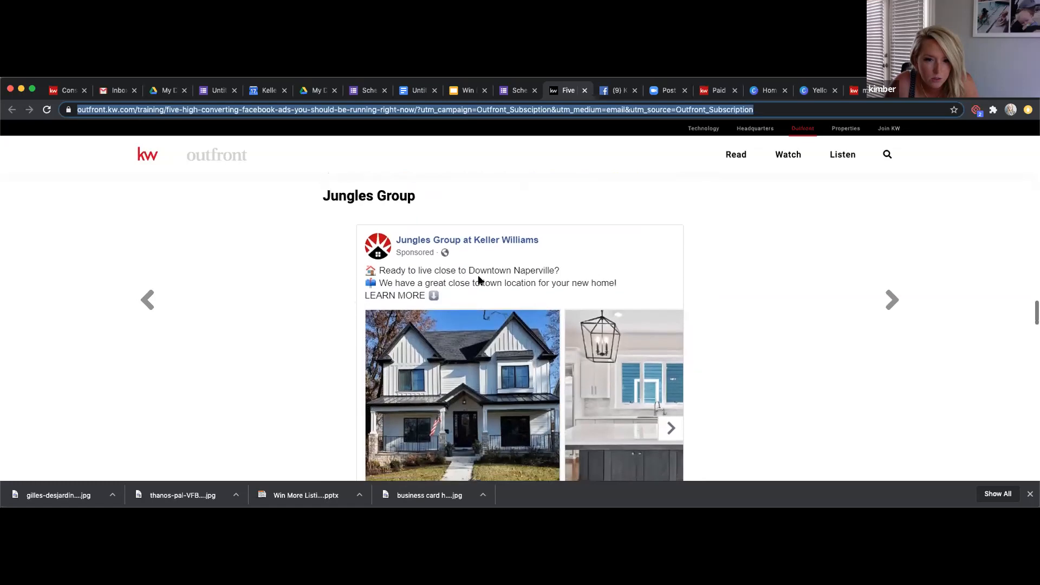
scroll(478, 280, down, 2)
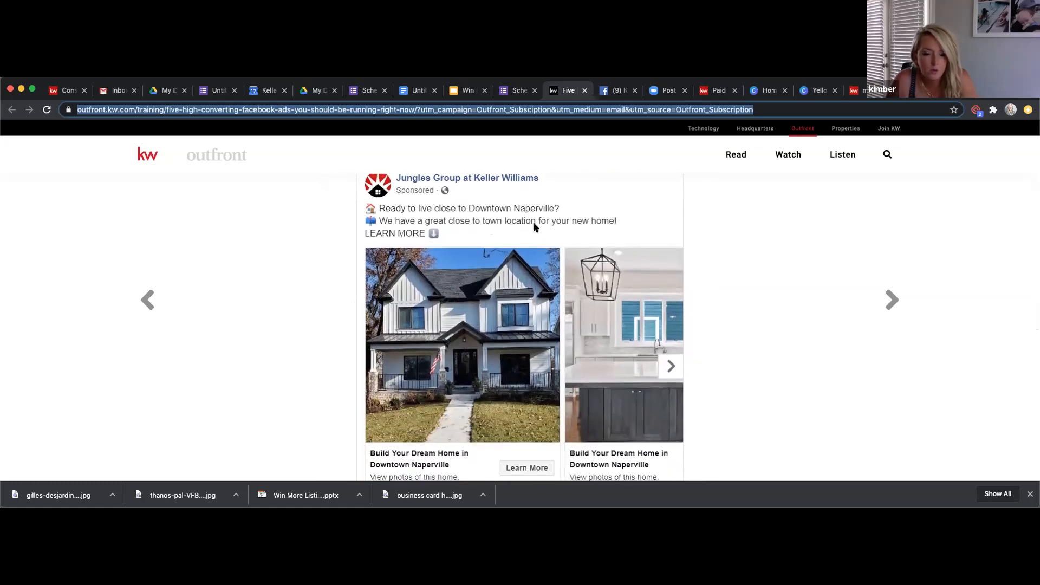
scroll(558, 336, down, 3)
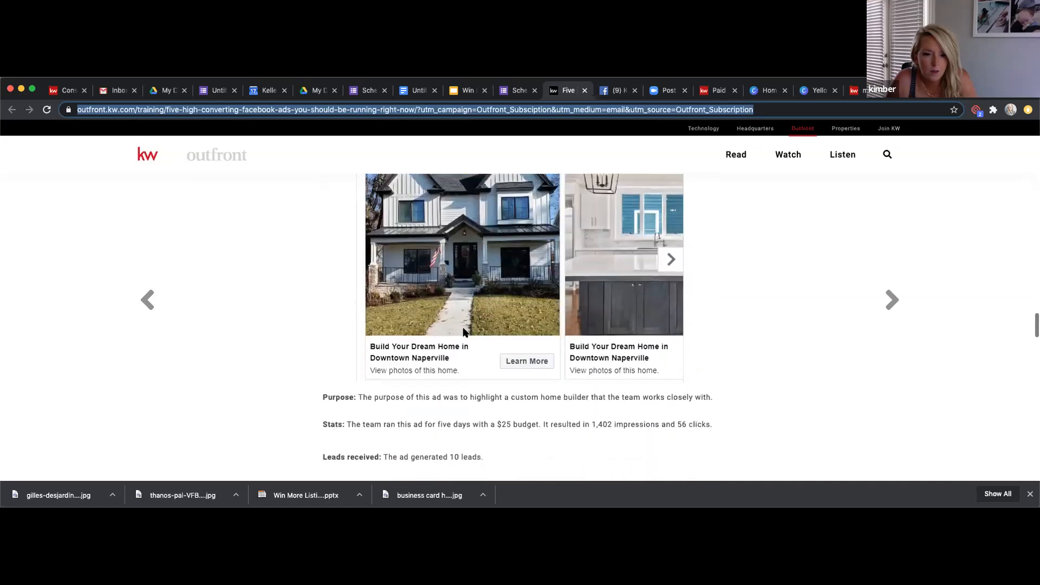
scroll(587, 448, down, 3)
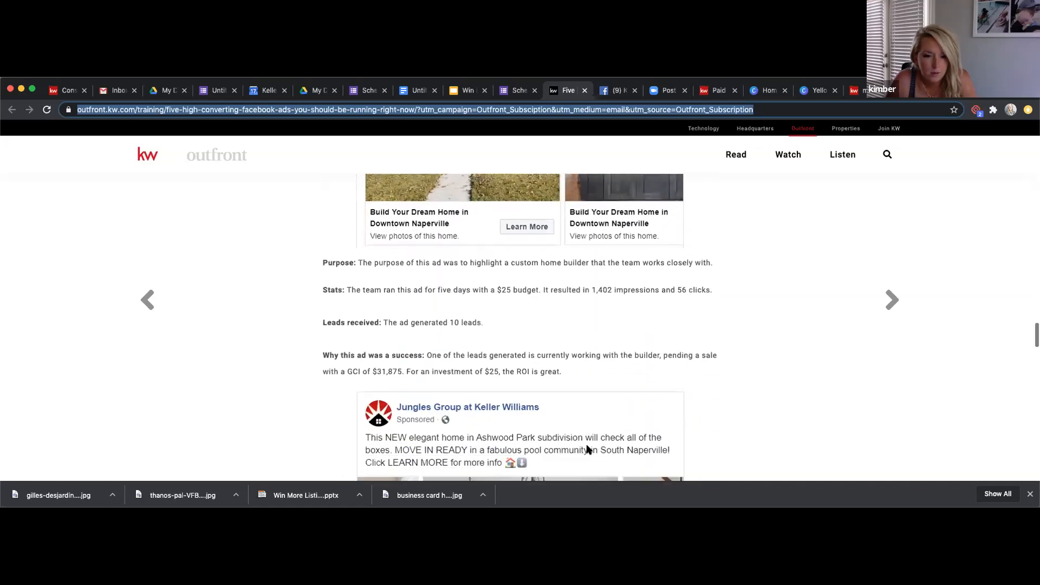
scroll(588, 448, down, 1)
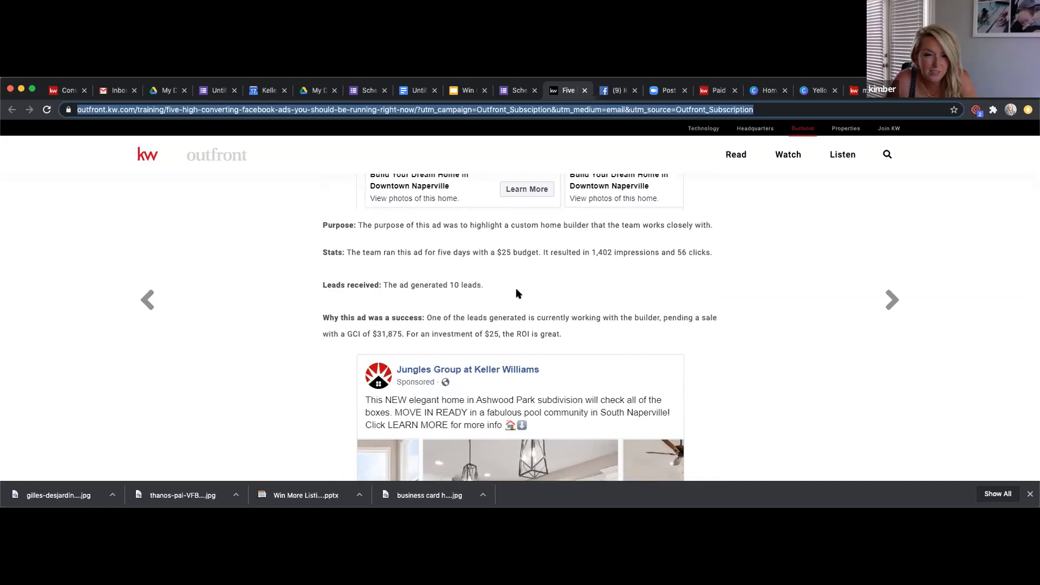
scroll(517, 293, down, 3)
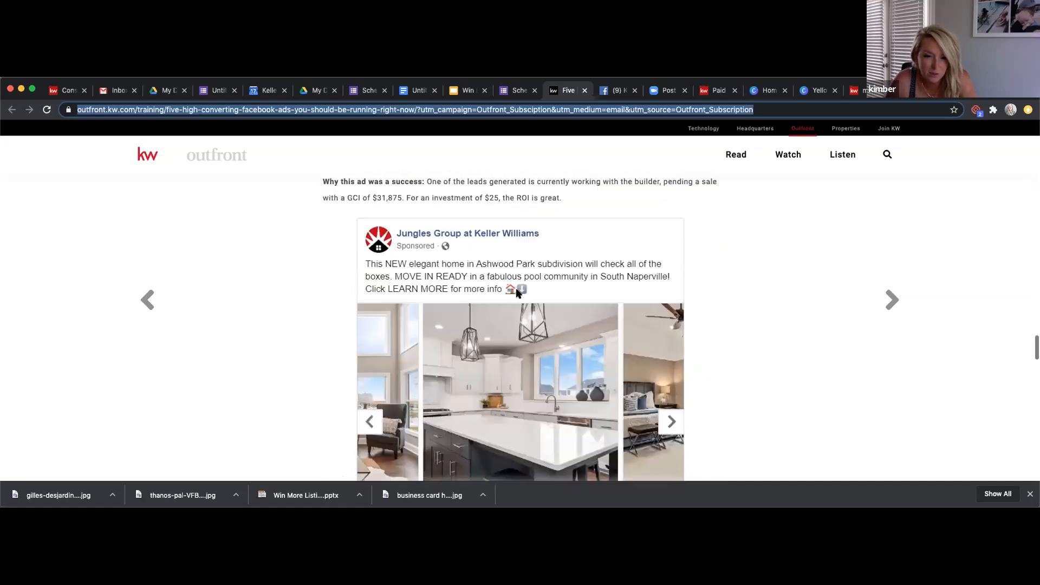
scroll(516, 293, down, 4)
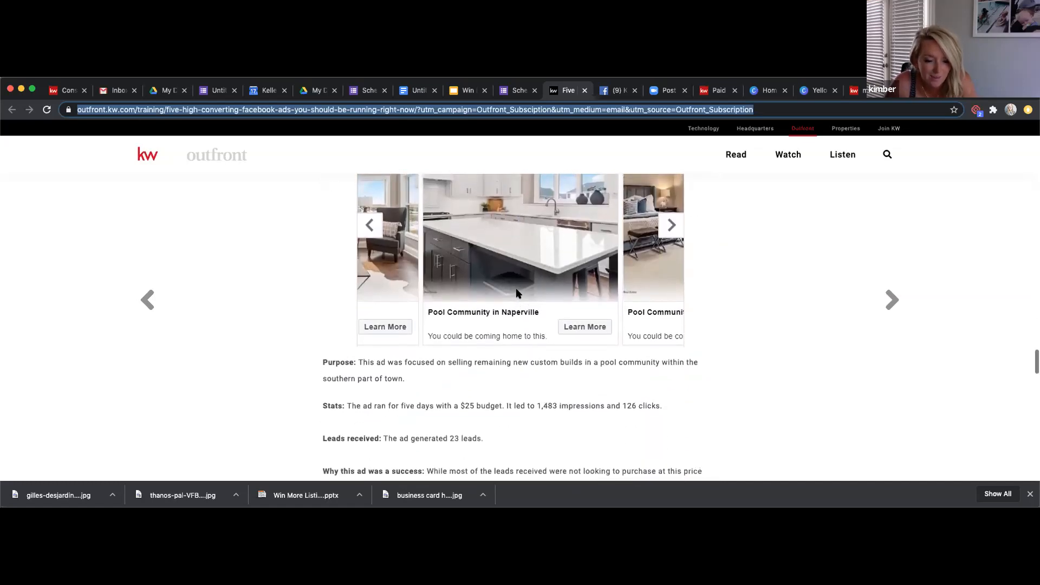
scroll(463, 445, down, 1)
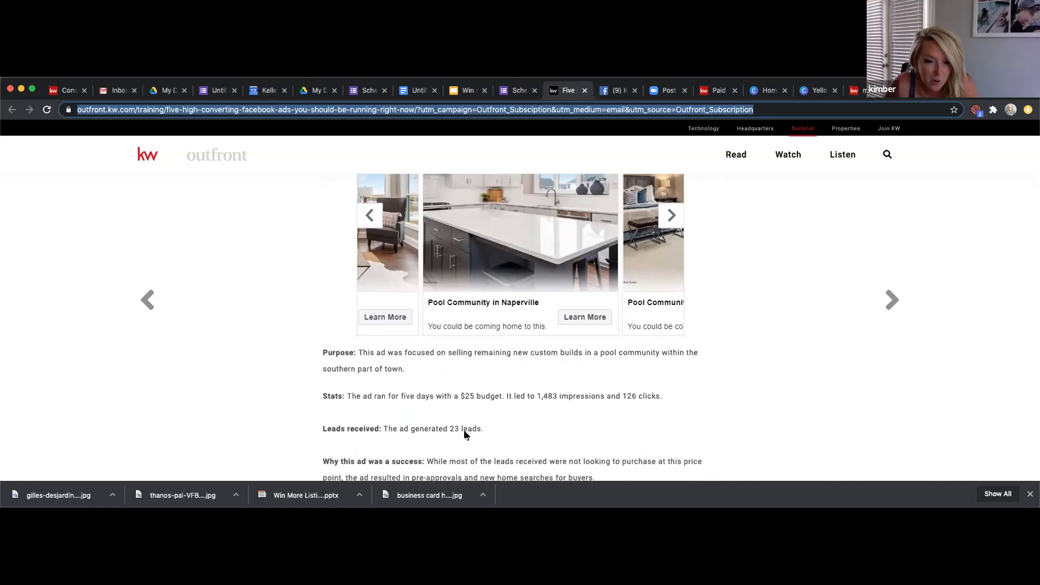